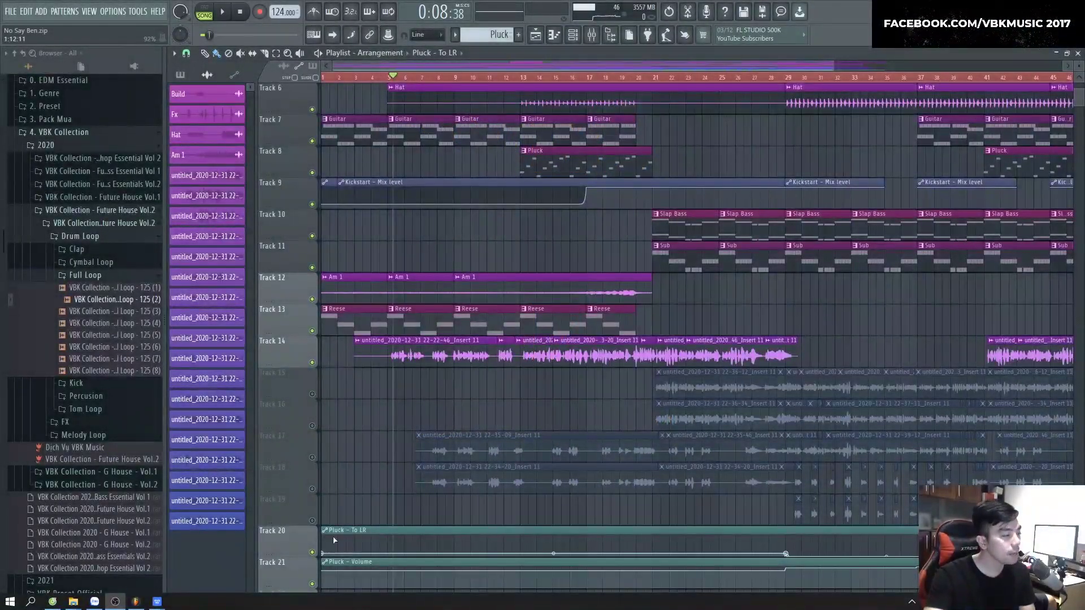
- Open the promotional images in Photos and page through the broadcast schedule, service list and course slides
{"action": "mouse_move", "coordinate": [73, 601]}
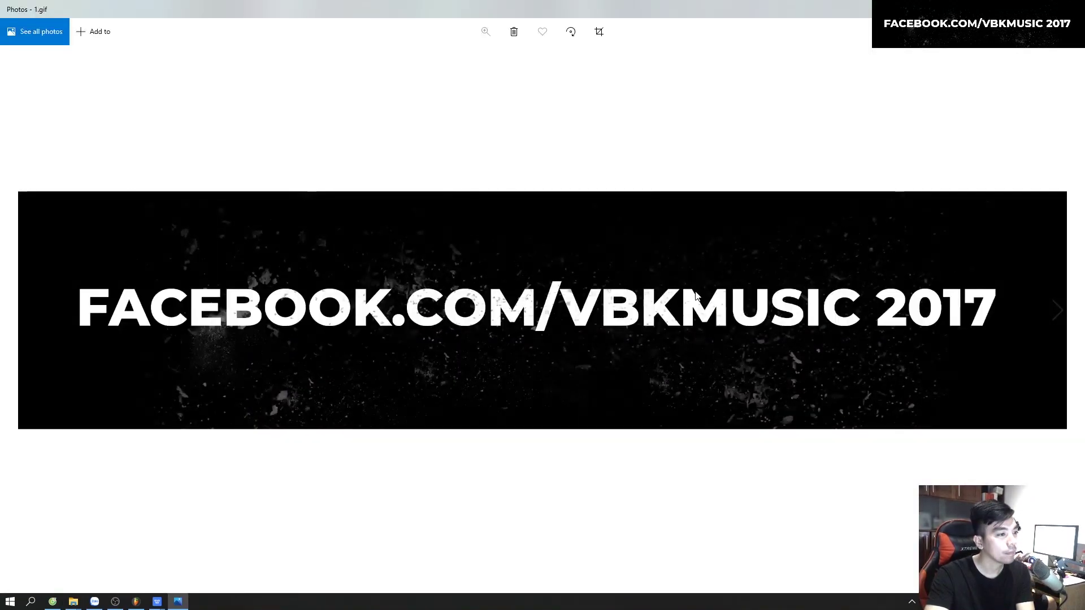
{"action": "key", "text": "Right"}
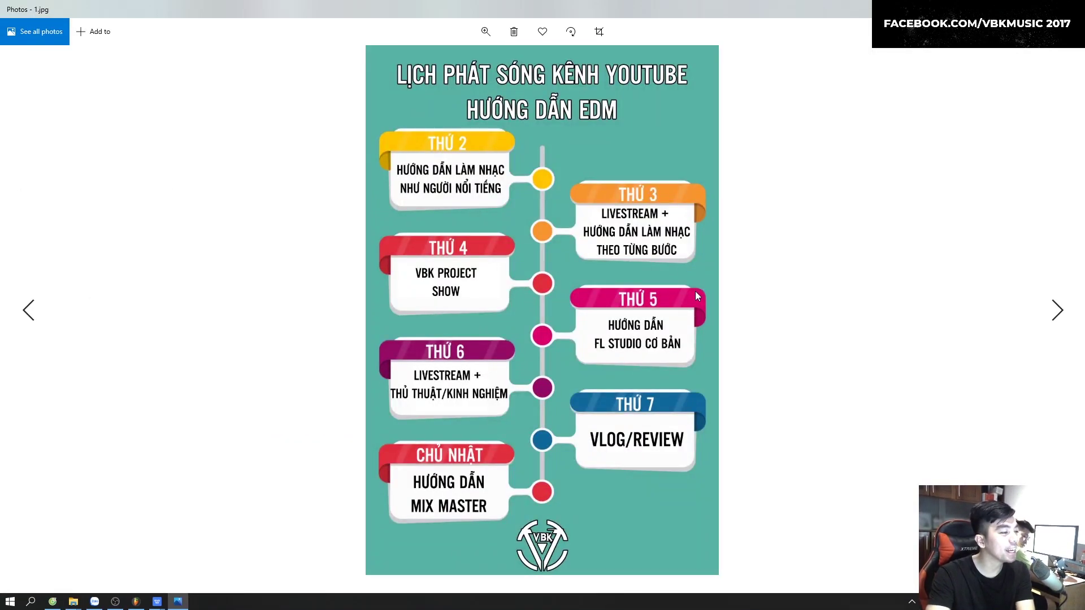
{"action": "key", "text": "Right"}
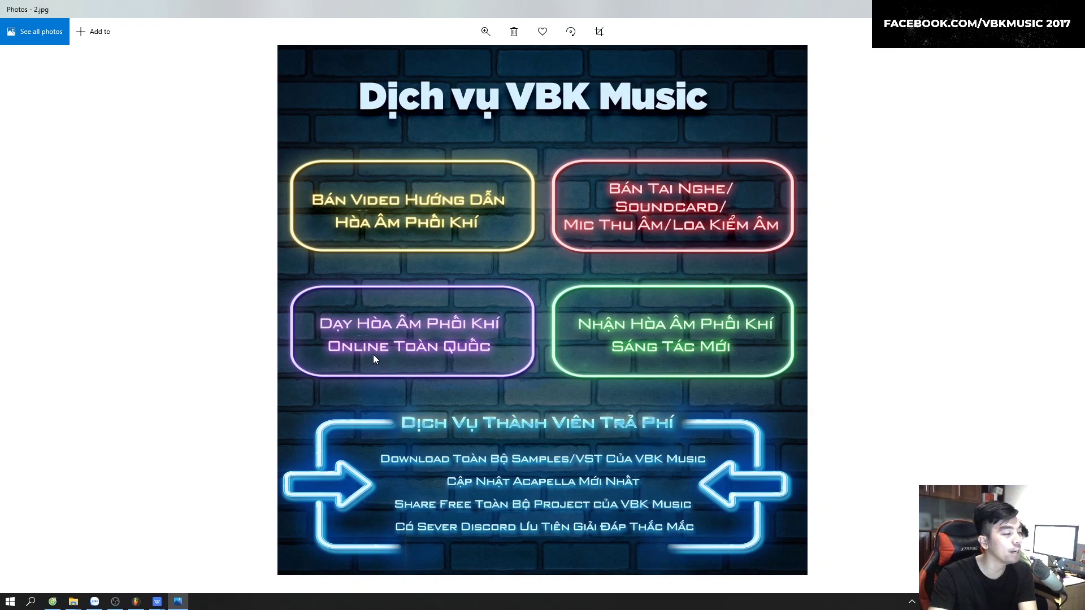
{"action": "key", "text": "Right"}
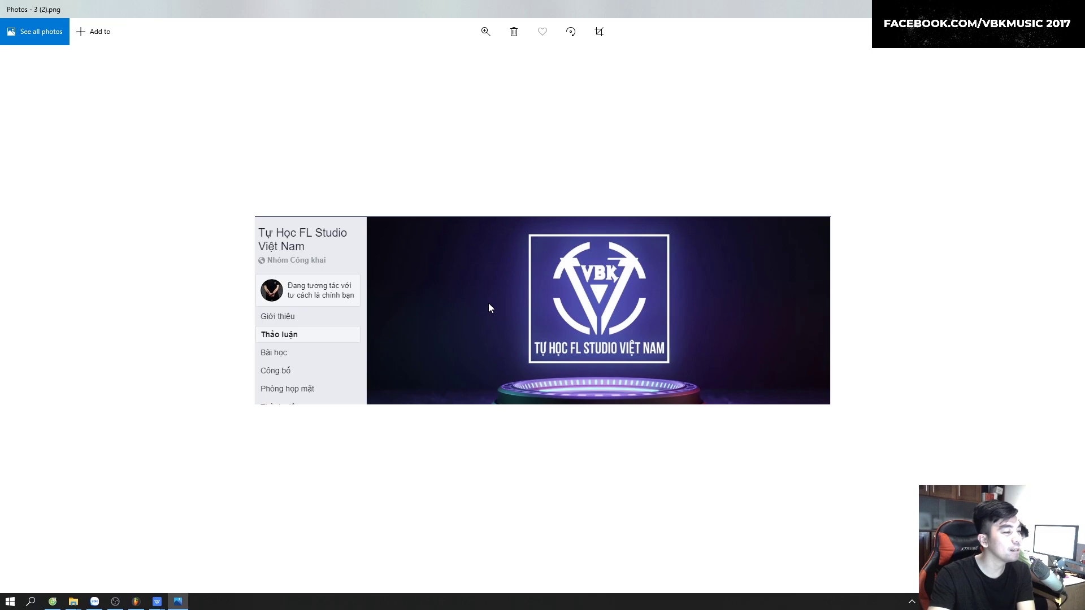
{"action": "key", "text": "Right"}
{"action": "key", "text": "Right"}
{"action": "key", "text": "Right"}
{"action": "key", "text": "Right"}
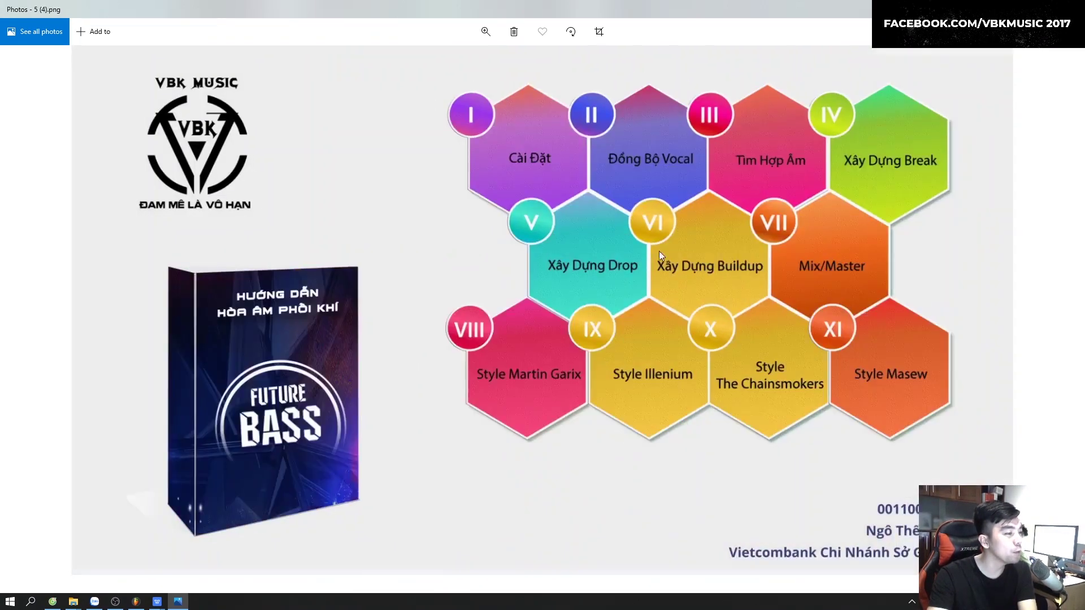
{"action": "key", "text": "Right"}
{"action": "key", "text": "Right"}
{"action": "key", "text": "Right"}
{"action": "key", "text": "Right"}
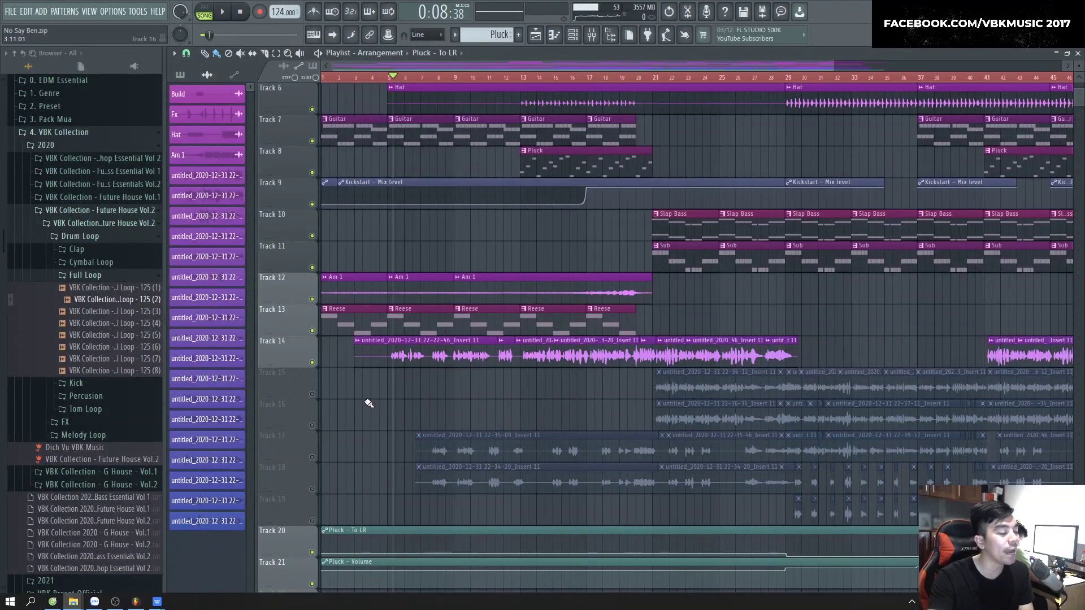
- In FL Studio, move the playback position to bar 5, play the arrangement and briefly check the mixer
{"action": "scroll", "coordinate": [369, 403], "scroll_direction": "up", "scroll_amount": 3}
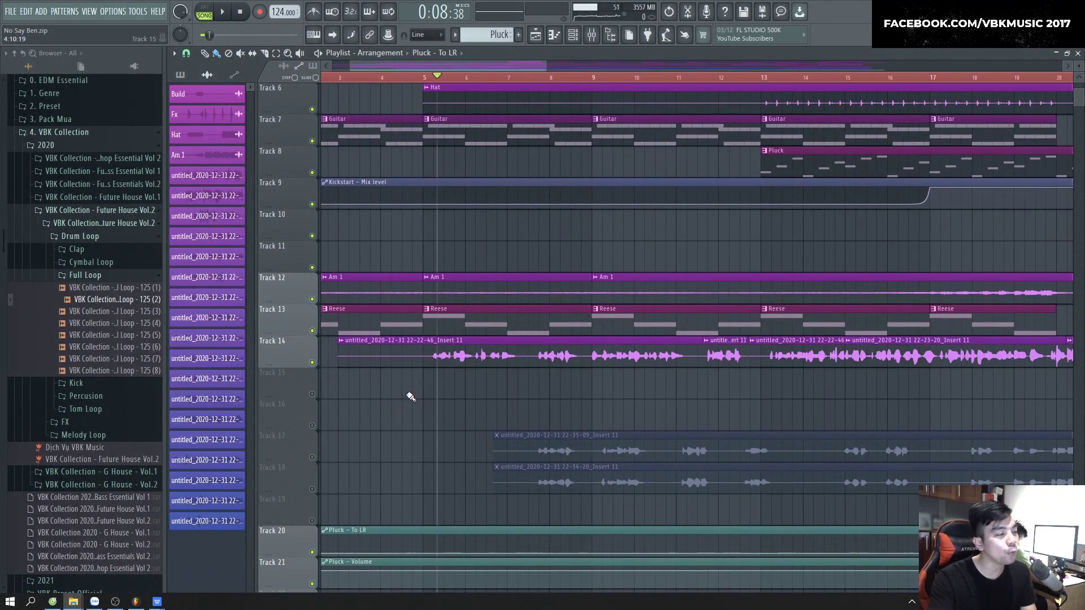
{"action": "left_click_drag", "start_coordinate": [436, 77], "coordinate": [427, 79]}
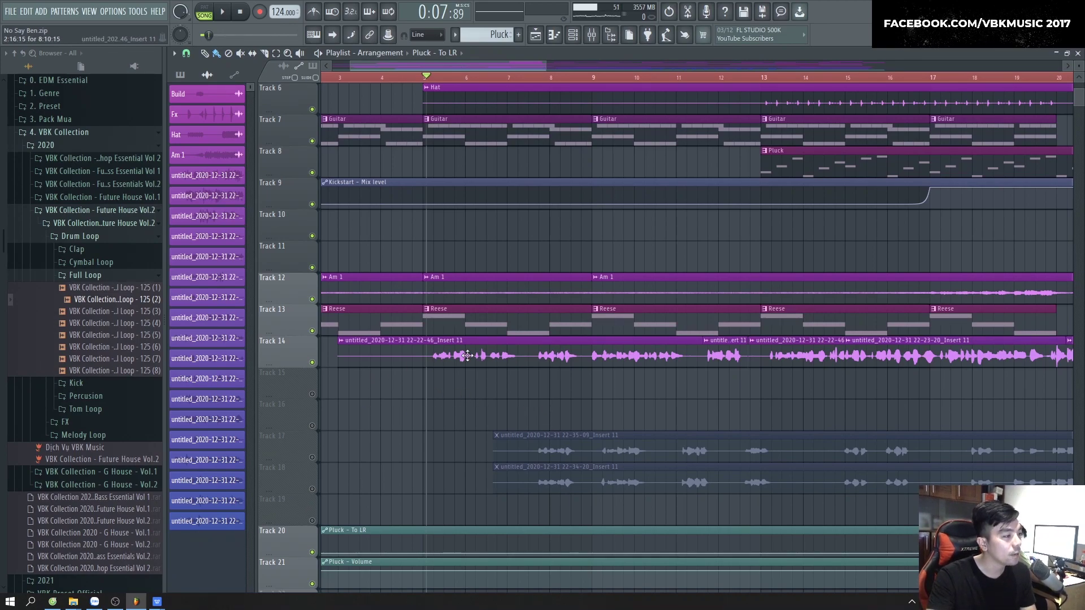
{"action": "key", "text": "space"}
{"action": "scroll", "coordinate": [429, 213], "scroll_direction": "down", "scroll_amount": 3}
{"action": "key", "text": "F9"}
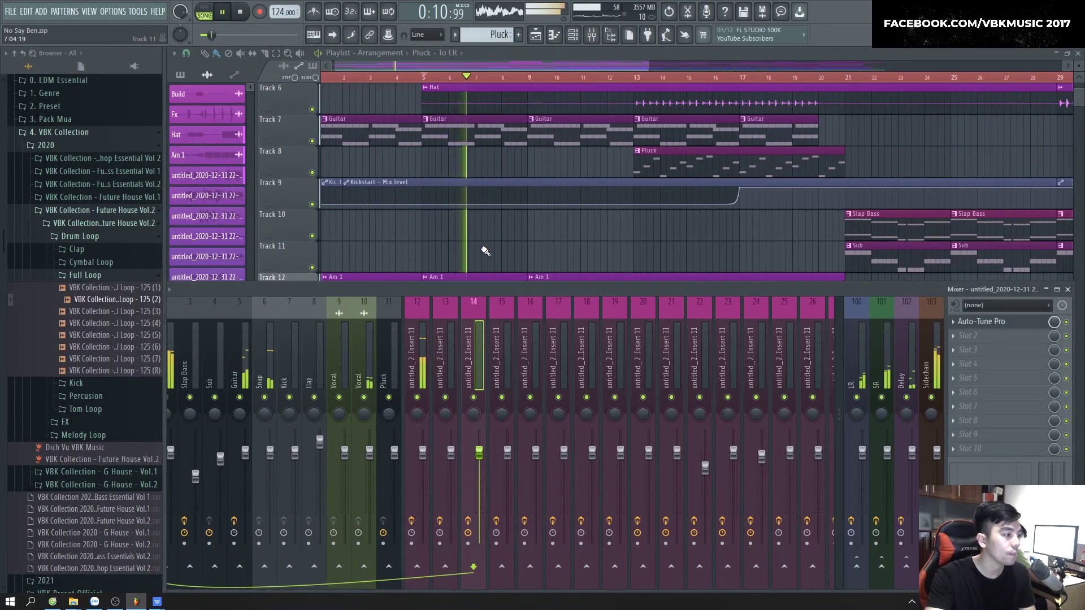
{"action": "key", "text": "F9"}
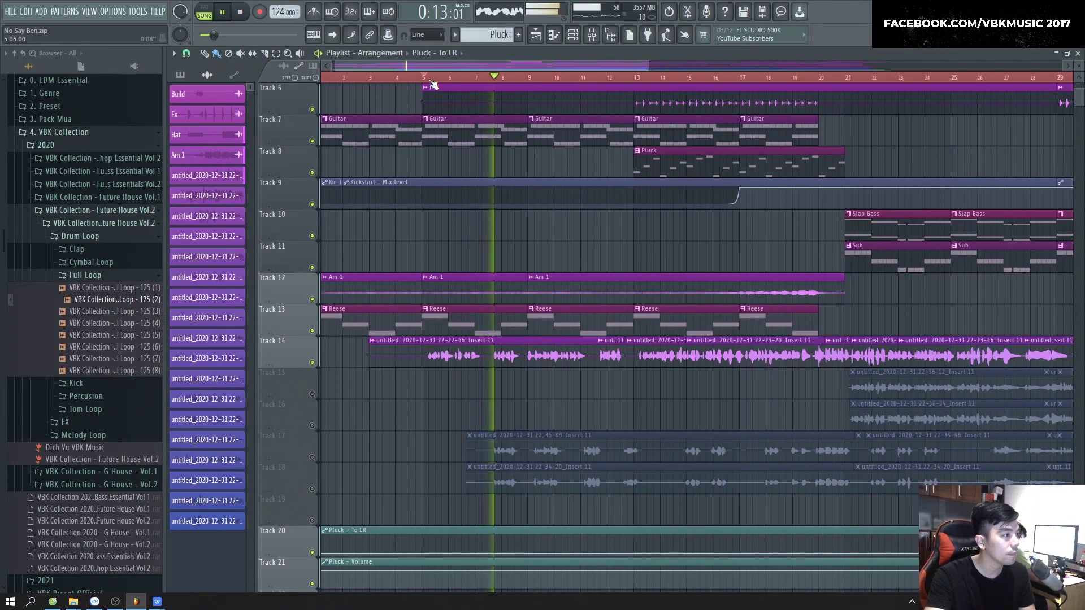
{"action": "key", "text": "space"}
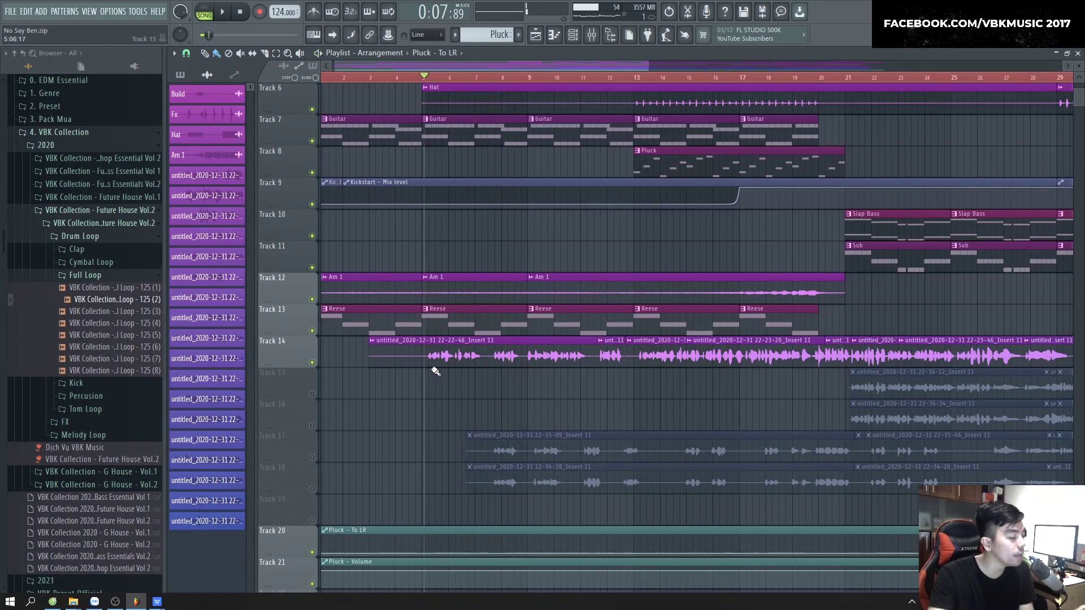
- Replay the opening vocal phrase on Track 14 from bar 5
{"action": "key", "text": "space"}
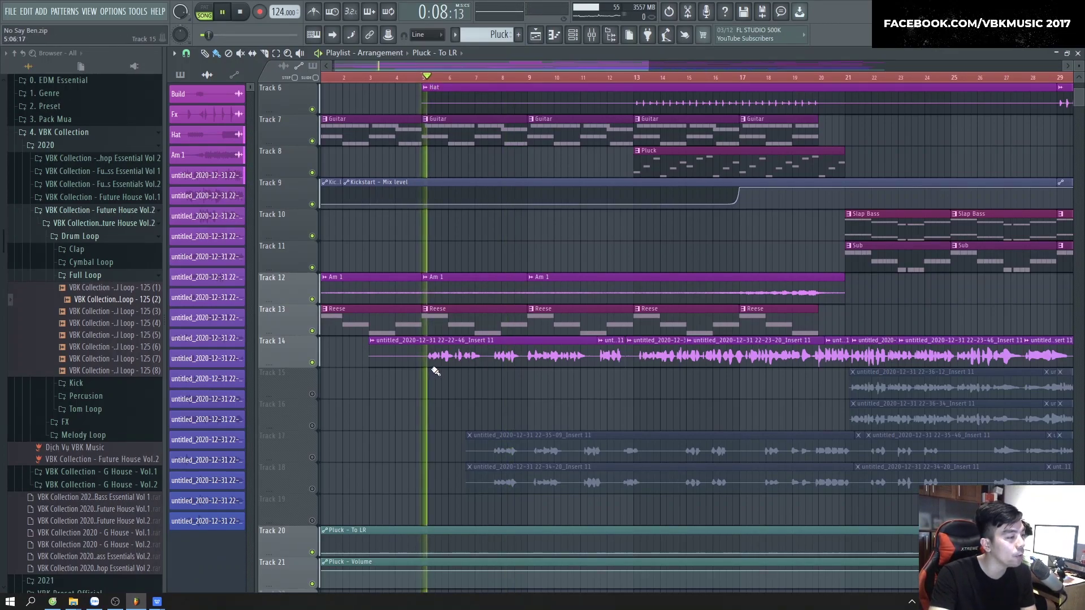
{"action": "key", "text": "space"}
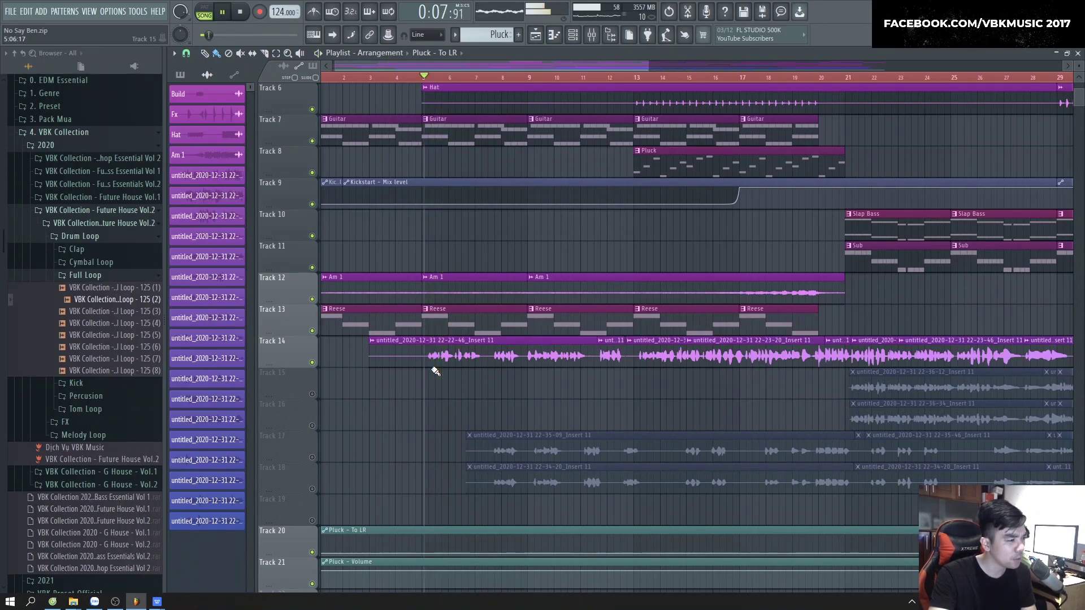
{"action": "key", "text": "space"}
{"action": "key", "text": "space"}
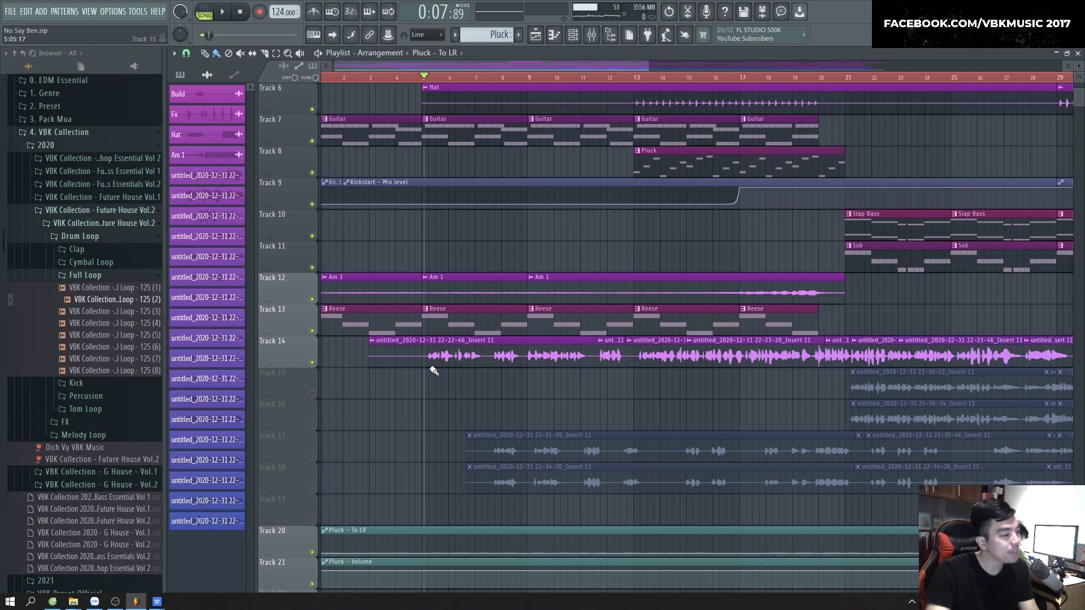
{"action": "double_click", "coordinate": [435, 360]}
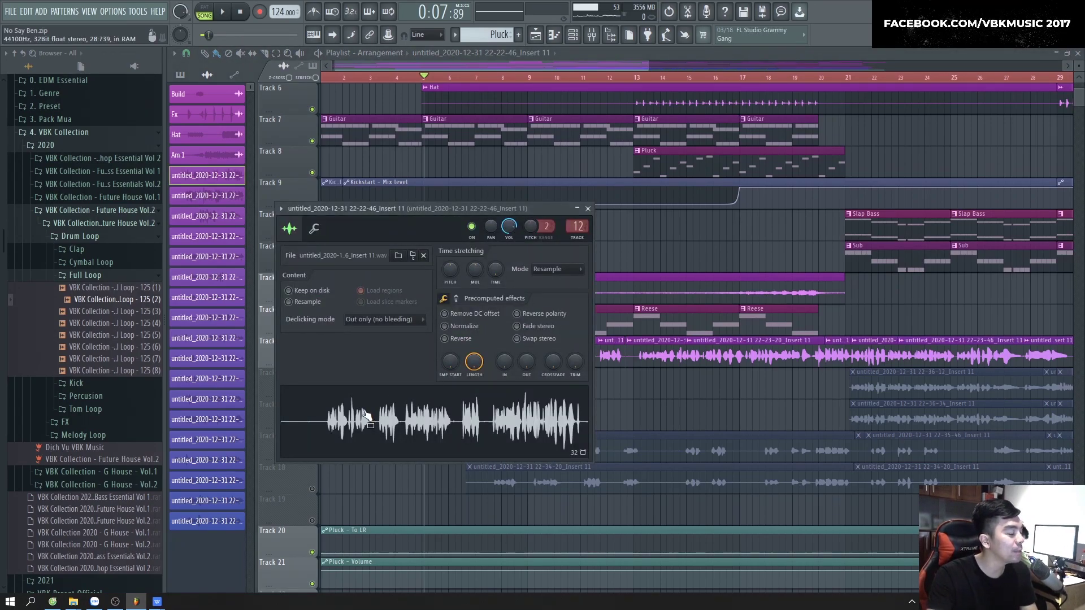
{"action": "right_click", "coordinate": [394, 421]}
{"action": "left_click", "coordinate": [412, 423]}
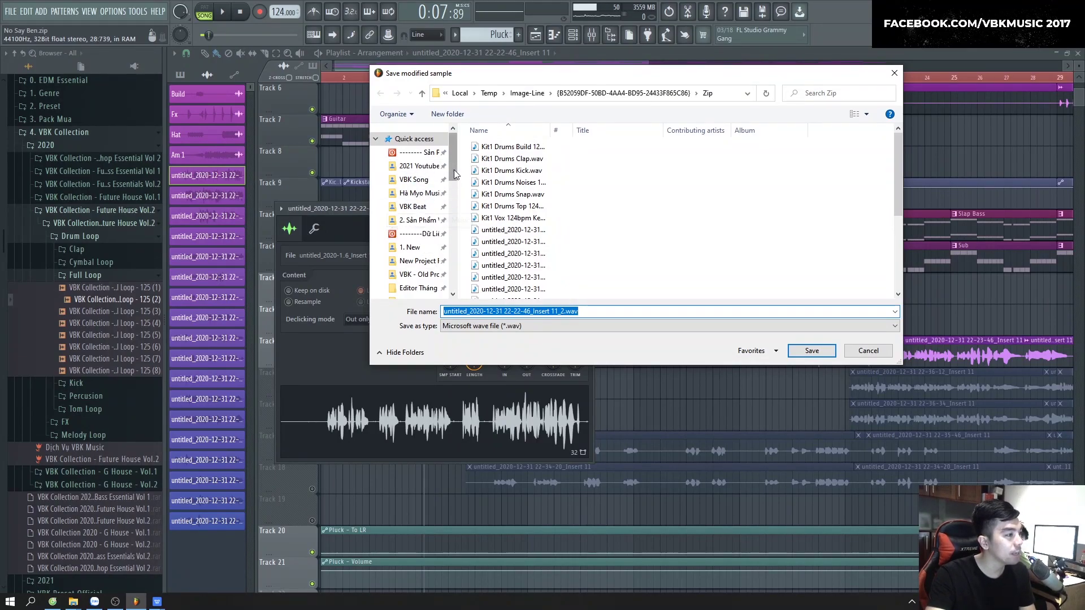
{"action": "left_click_drag", "start_coordinate": [453, 174], "coordinate": [451, 260]}
{"action": "left_click", "coordinate": [411, 175]}
{"action": "left_click", "coordinate": [812, 351]}
- Launch Melodyne, load the saved vocal file from the desktop and maximize its arrangement window
{"action": "key", "text": "super"}
{"action": "type", "text": "melo"}
{"action": "key", "text": "Return"}
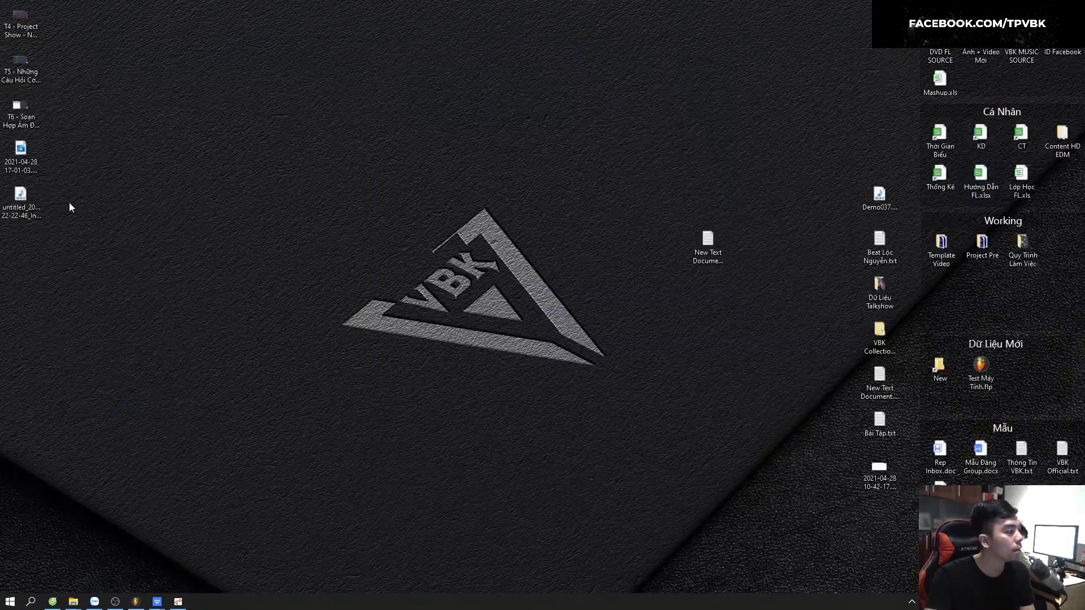
{"action": "left_click", "coordinate": [21, 201]}
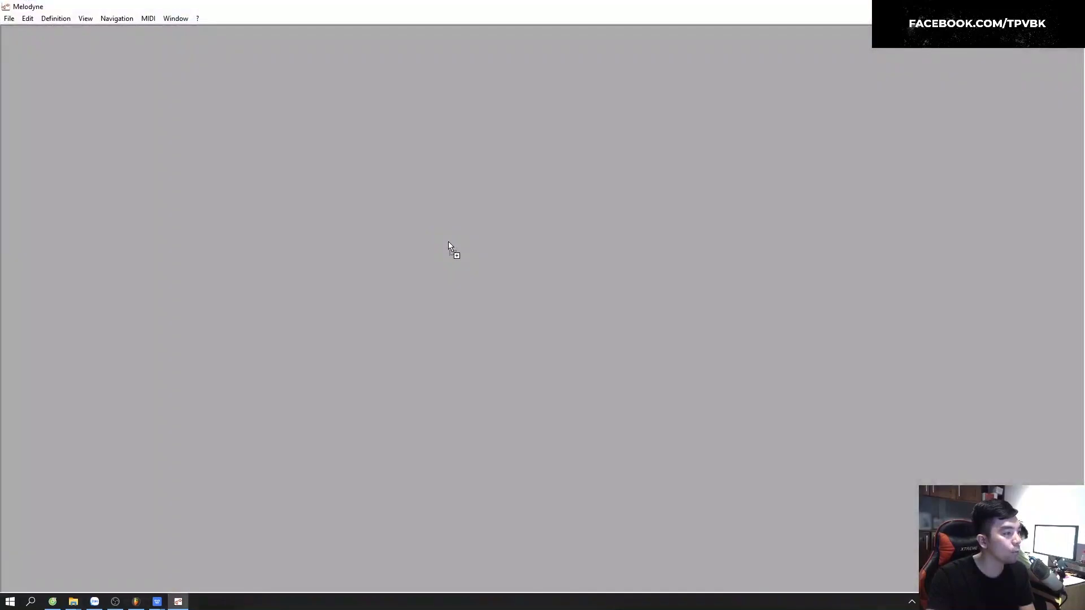
{"action": "left_click_drag", "start_coordinate": [450, 249], "coordinate": [450, 241]}
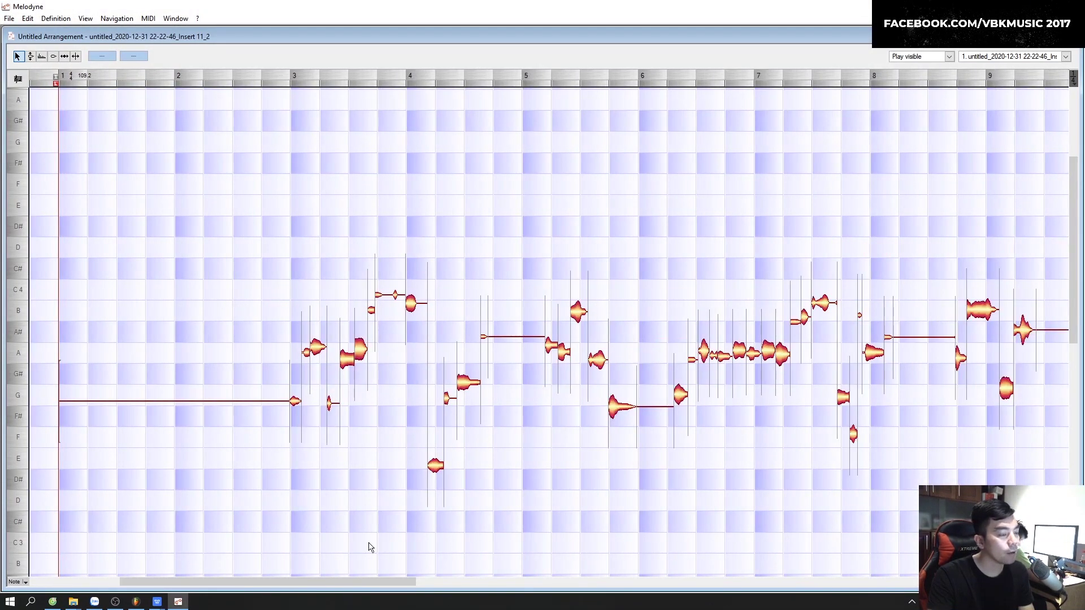
{"action": "double_click", "coordinate": [218, 37]}
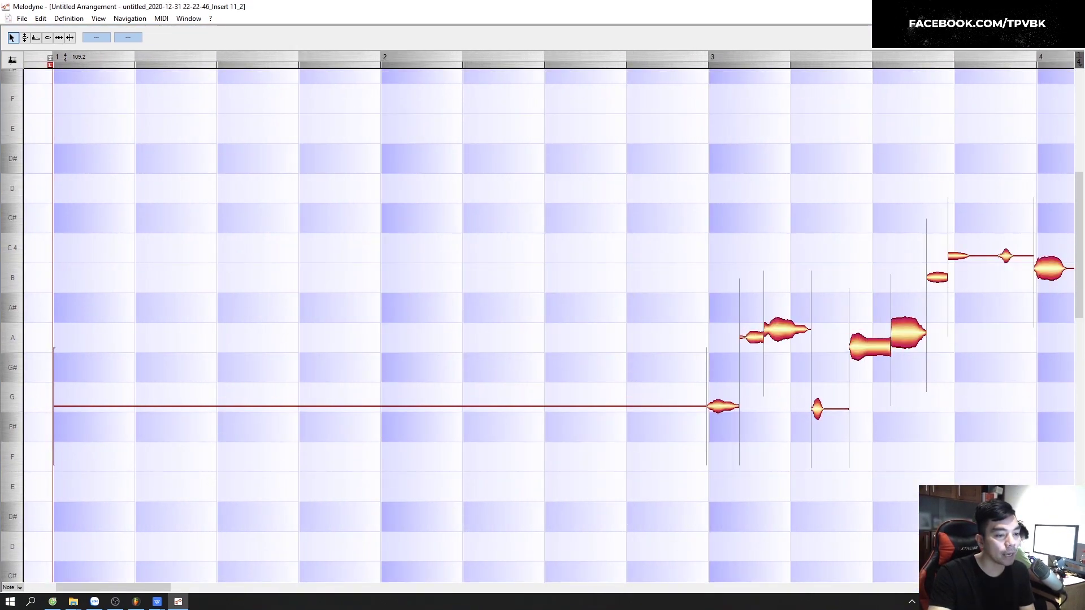
- Change the pitch ruler from Note to Scale display for the vocal notes around bar 3
{"action": "scroll", "coordinate": [319, 436], "scroll_direction": "down", "scroll_amount": 3}
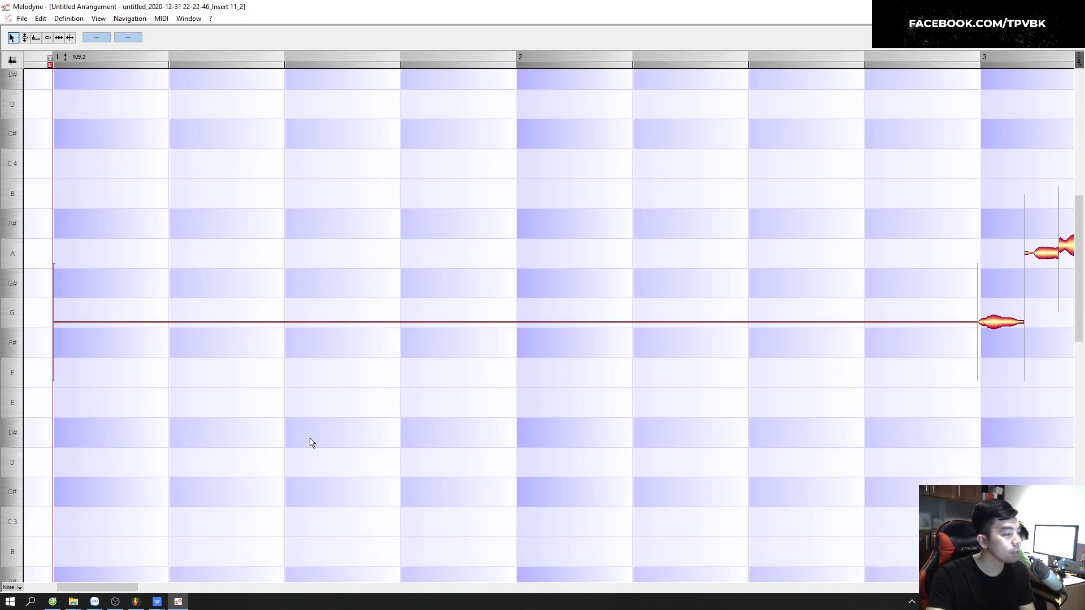
{"action": "scroll", "coordinate": [244, 240], "scroll_direction": "right", "scroll_amount": 5}
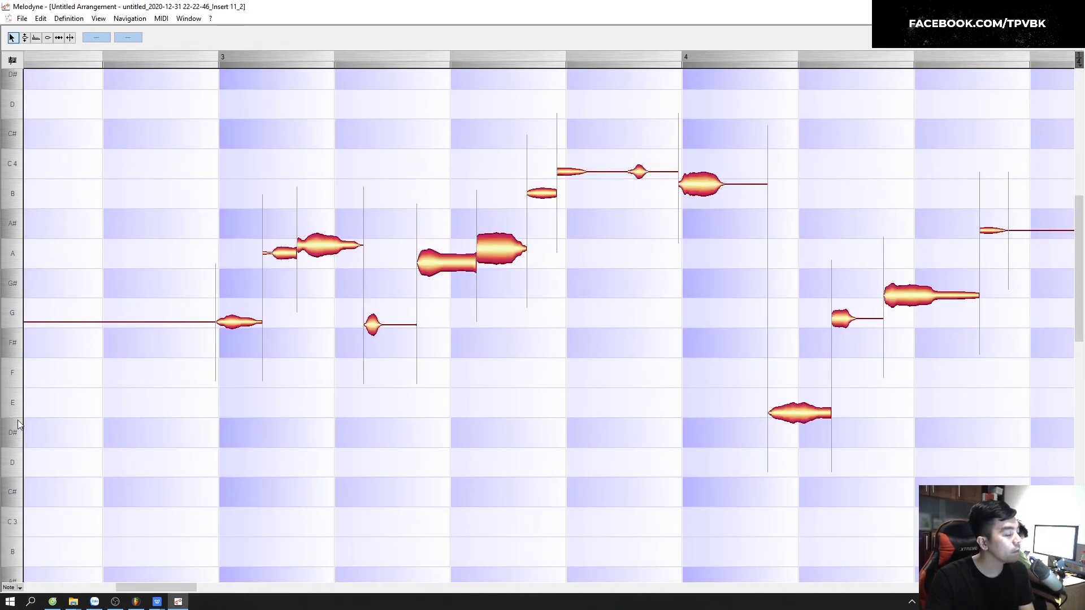
{"action": "left_click", "coordinate": [19, 587]}
{"action": "left_click", "coordinate": [23, 585]}
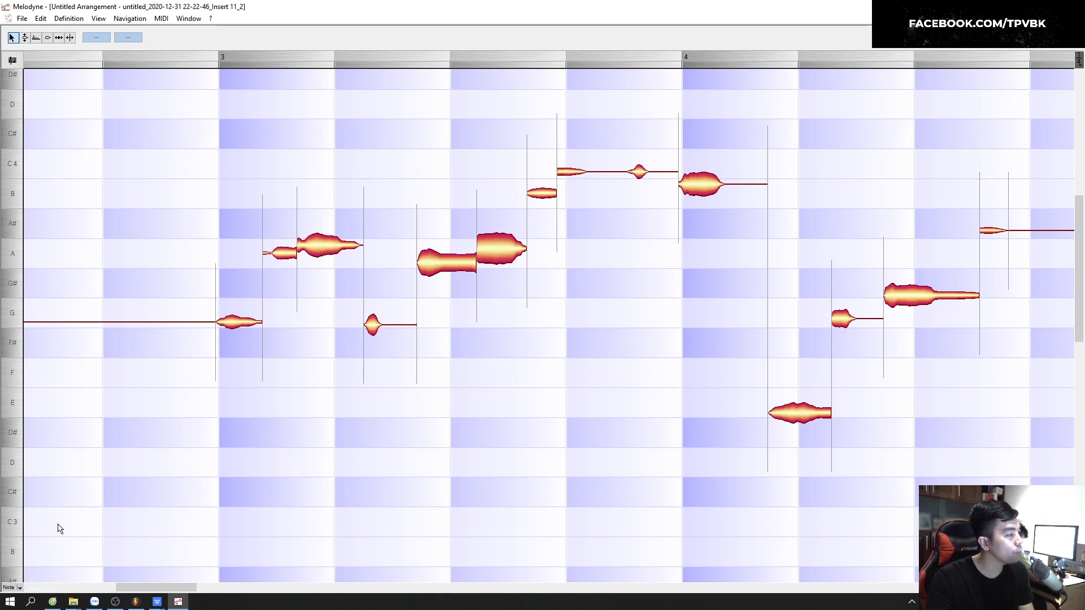
{"action": "left_click", "coordinate": [19, 587]}
{"action": "left_click", "coordinate": [16, 586]}
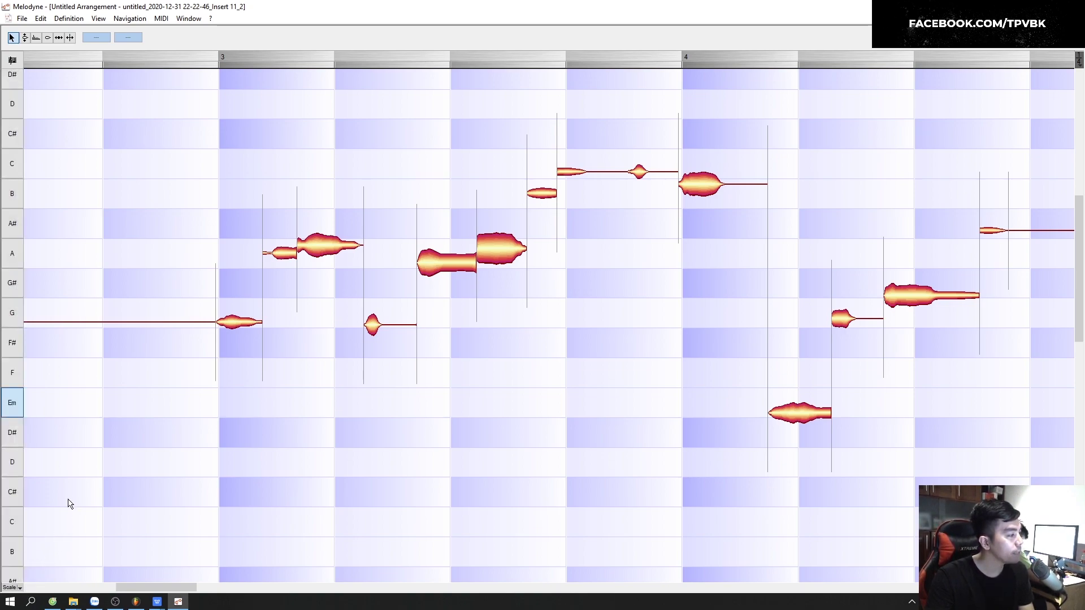
{"action": "scroll", "coordinate": [170, 587], "scroll_direction": "left", "scroll_amount": 2}
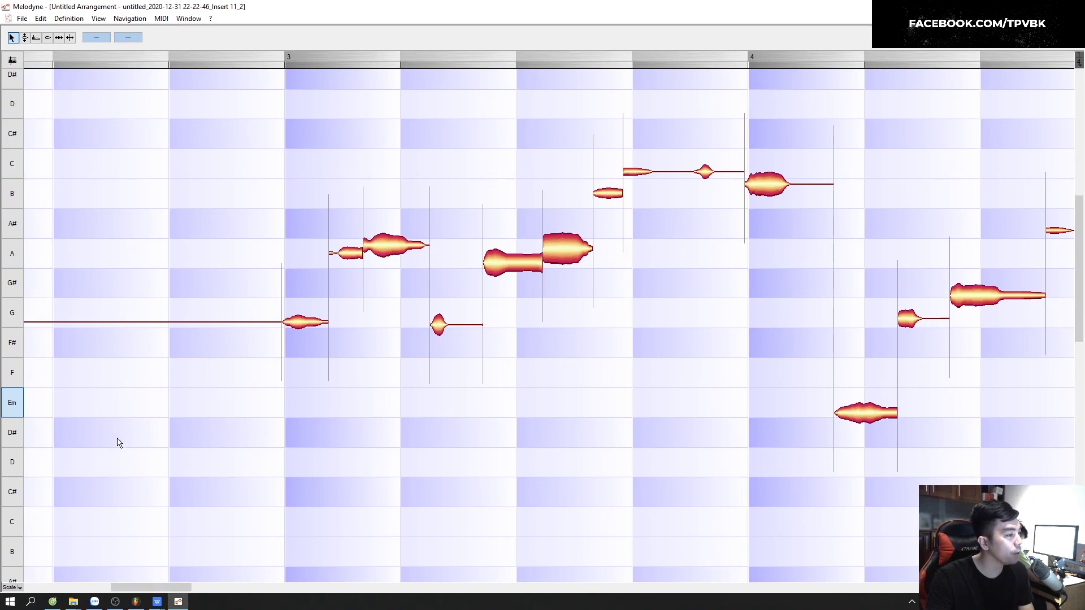
- Check the Guitar pattern in FL Studio for the song's key, and set Melodyne's scale to Am
{"action": "key", "text": "Escape"}
{"action": "key", "text": "Escape"}
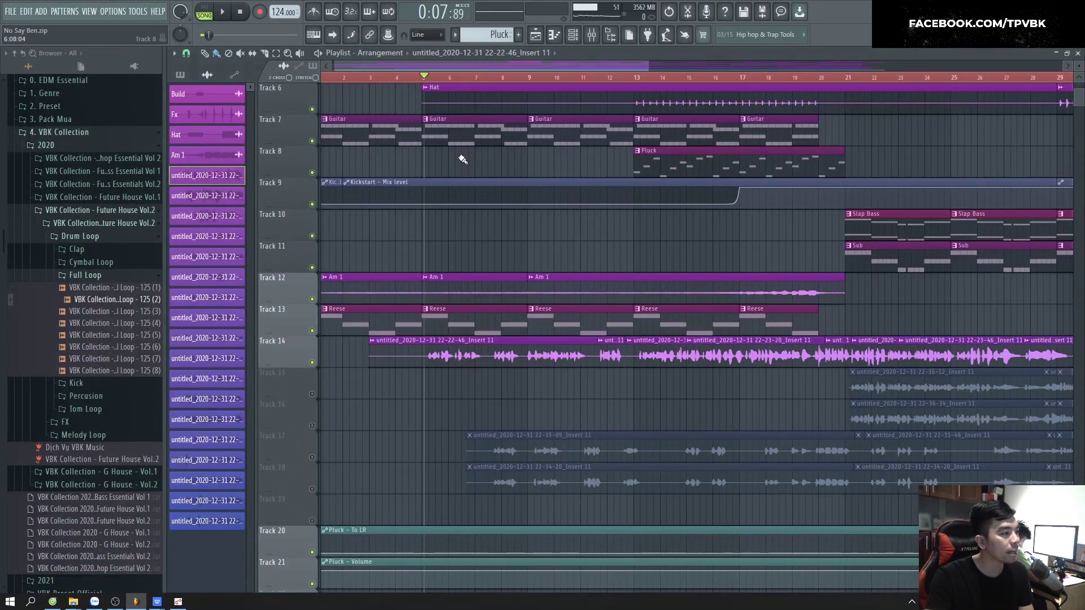
{"action": "double_click", "coordinate": [448, 136]}
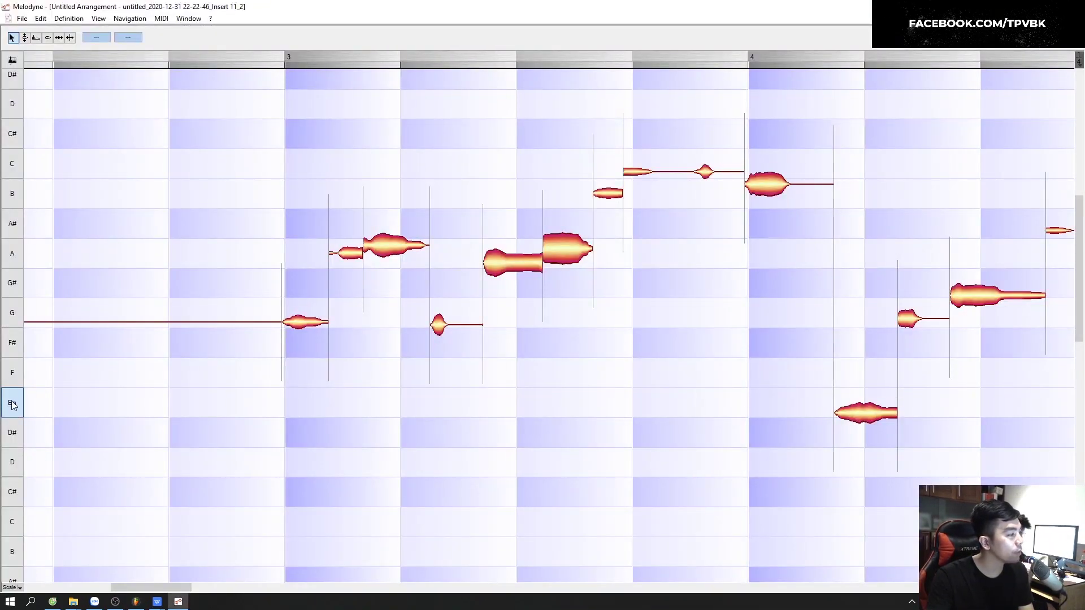
{"action": "left_click", "coordinate": [18, 260]}
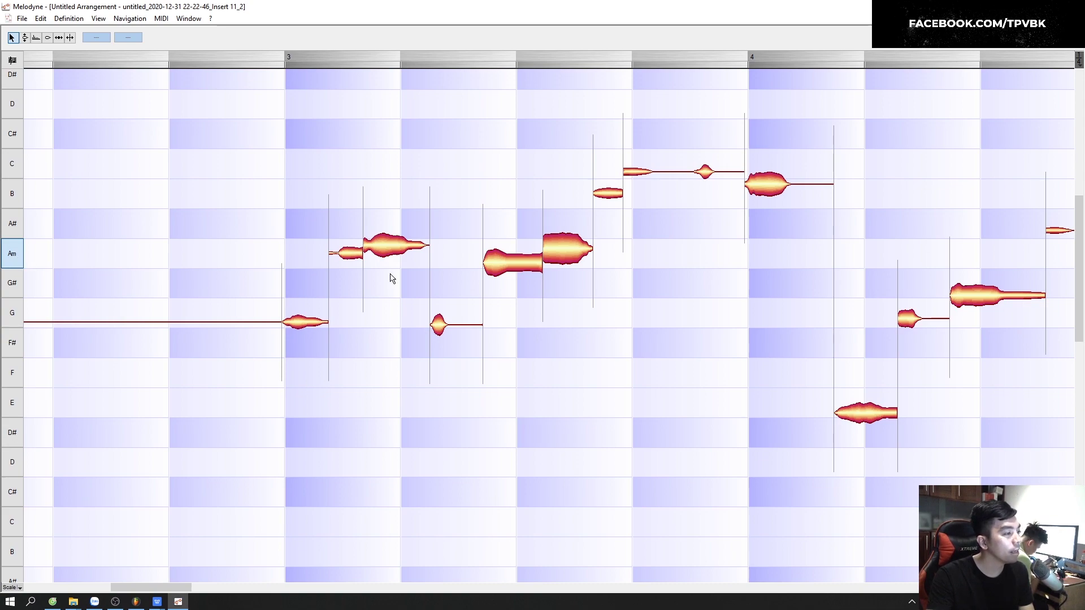
- With the Edit Pitch tool, move the third vocal note in bar 3 down to G 3, then up to A 3
{"action": "right_click", "coordinate": [192, 241]}
{"action": "left_click", "coordinate": [195, 244]}
{"action": "left_click_drag", "start_coordinate": [370, 256], "coordinate": [381, 296]}
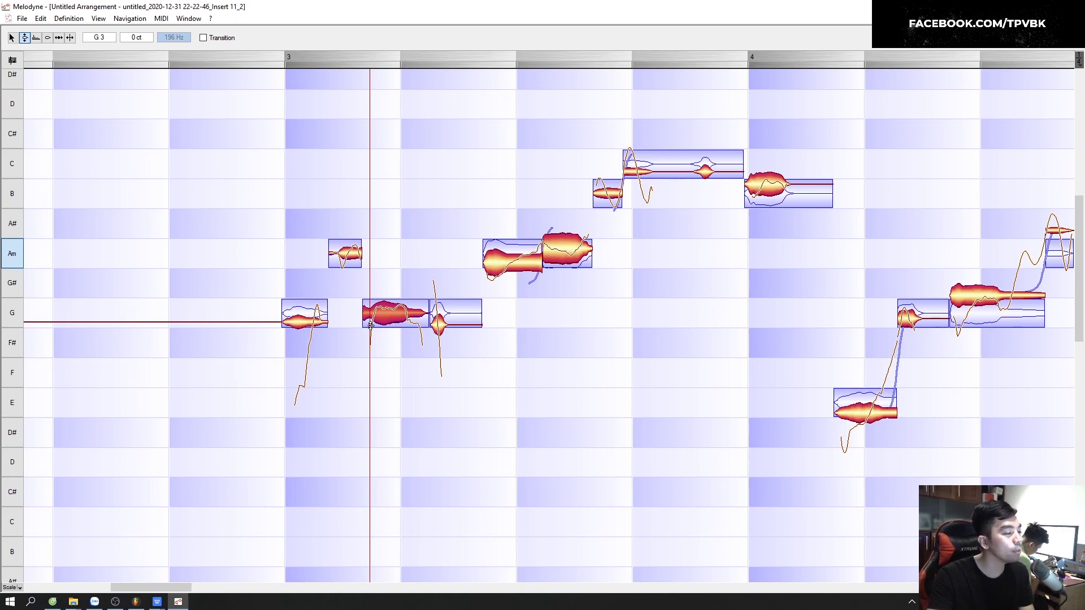
{"action": "left_click_drag", "start_coordinate": [390, 315], "coordinate": [394, 274]}
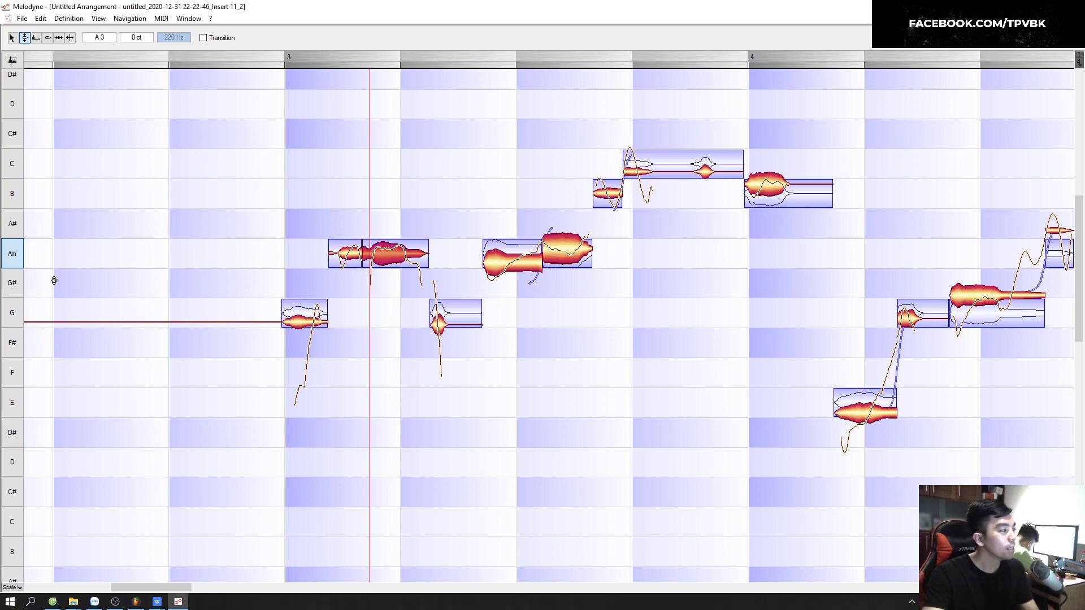
- Switch to the Pitch Modulation tool, then return to Edit Pitch on the A 3 note
{"action": "right_click", "coordinate": [226, 208]}
{"action": "left_click", "coordinate": [225, 220]}
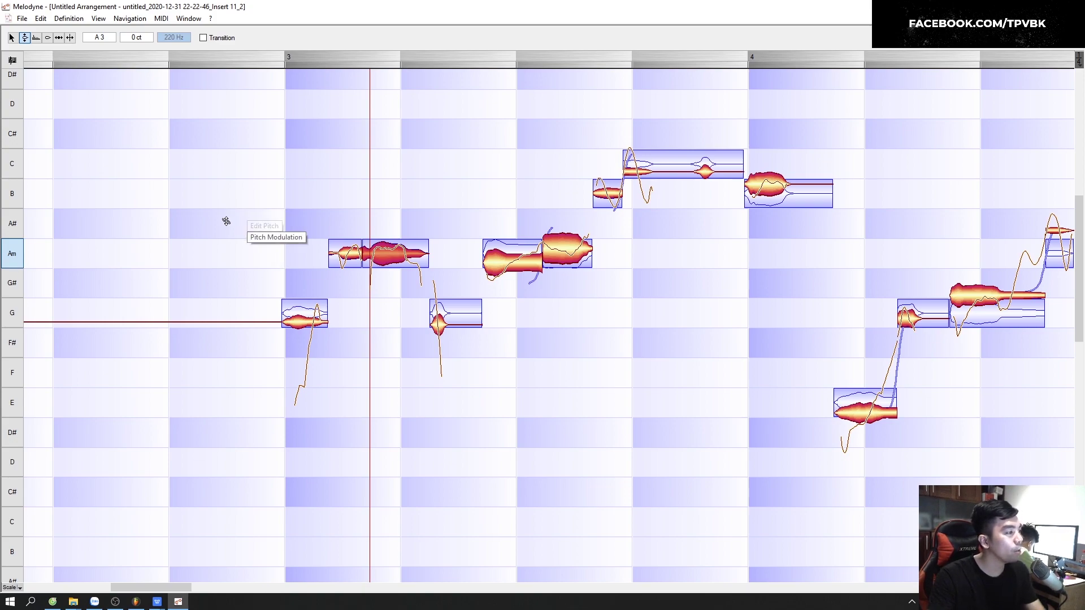
{"action": "right_click", "coordinate": [227, 179]}
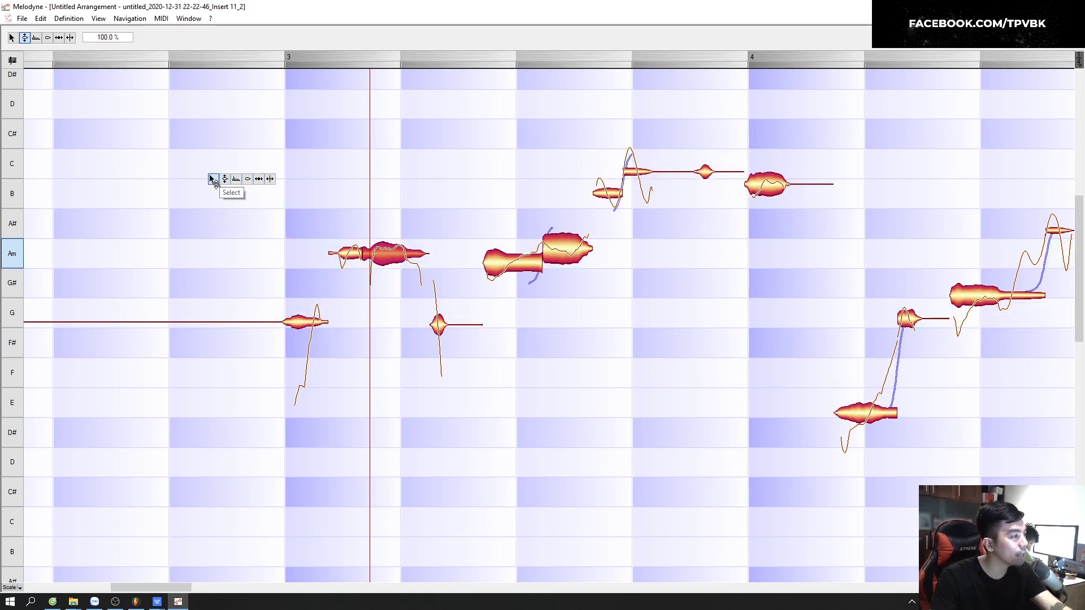
{"action": "mouse_move", "coordinate": [236, 187]}
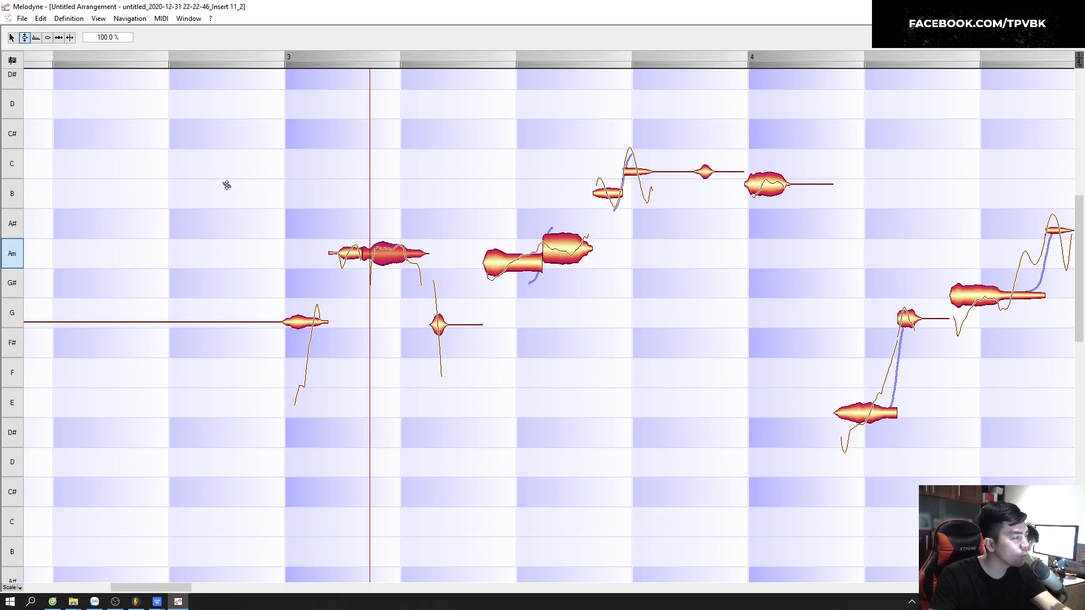
{"action": "key", "text": "ctrl+a"}
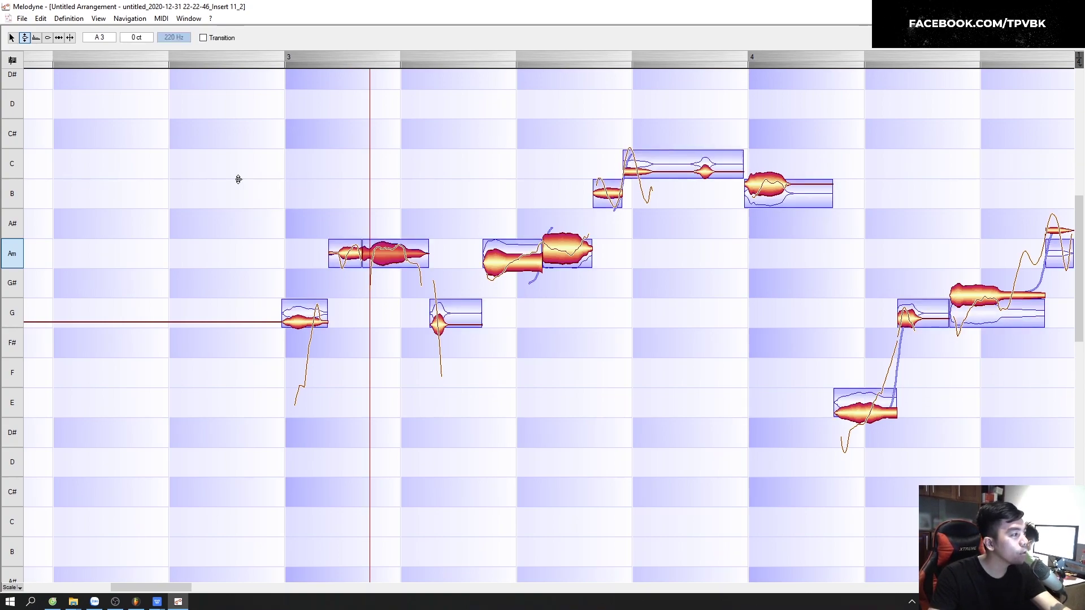
{"action": "mouse_move", "coordinate": [382, 252]}
{"action": "left_mouse_down"}
{"action": "mouse_move", "coordinate": [382, 311]}
{"action": "mouse_move", "coordinate": [382, 251]}
{"action": "left_mouse_up"}
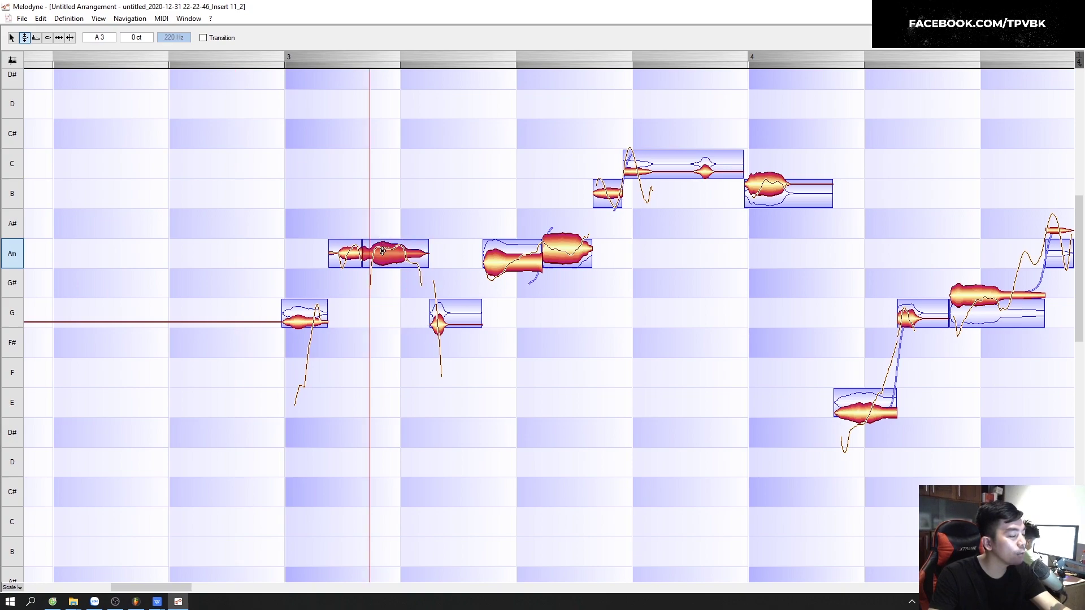
- Try the third note in bar 3 at C and the fifth at G, play the phrase, and return both to A
{"action": "left_click", "coordinate": [268, 230]}
{"action": "key", "text": "space"}
{"action": "left_click_drag", "start_coordinate": [371, 252], "coordinate": [395, 163]}
{"action": "key", "text": "space"}
{"action": "left_click_drag", "start_coordinate": [512, 253], "coordinate": [511, 313]}
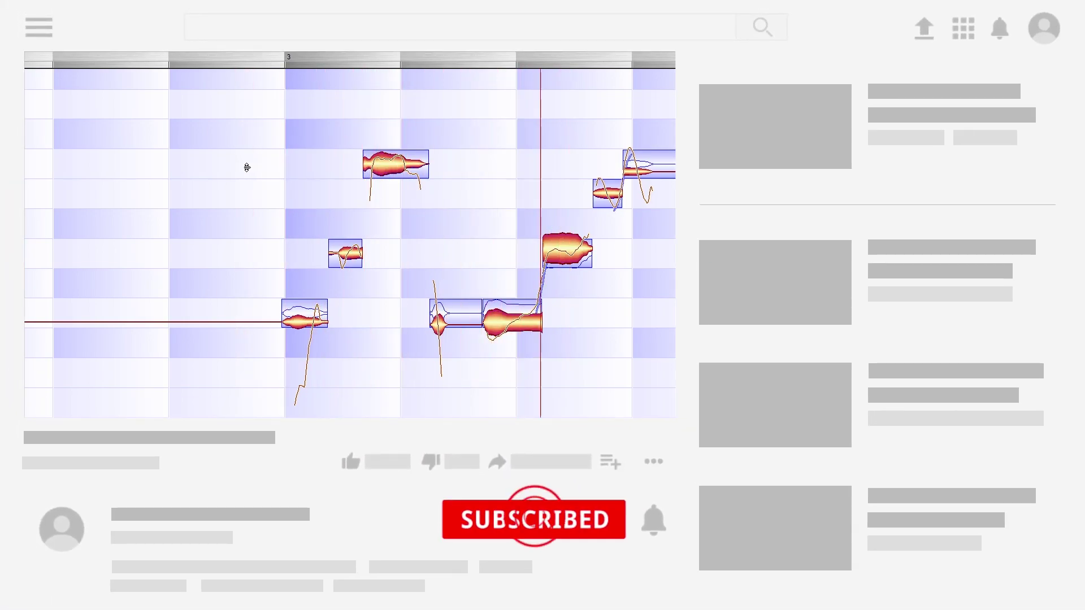
{"action": "left_click_drag", "start_coordinate": [400, 178], "coordinate": [397, 254]}
{"action": "left_click_drag", "start_coordinate": [504, 314], "coordinate": [503, 254]}
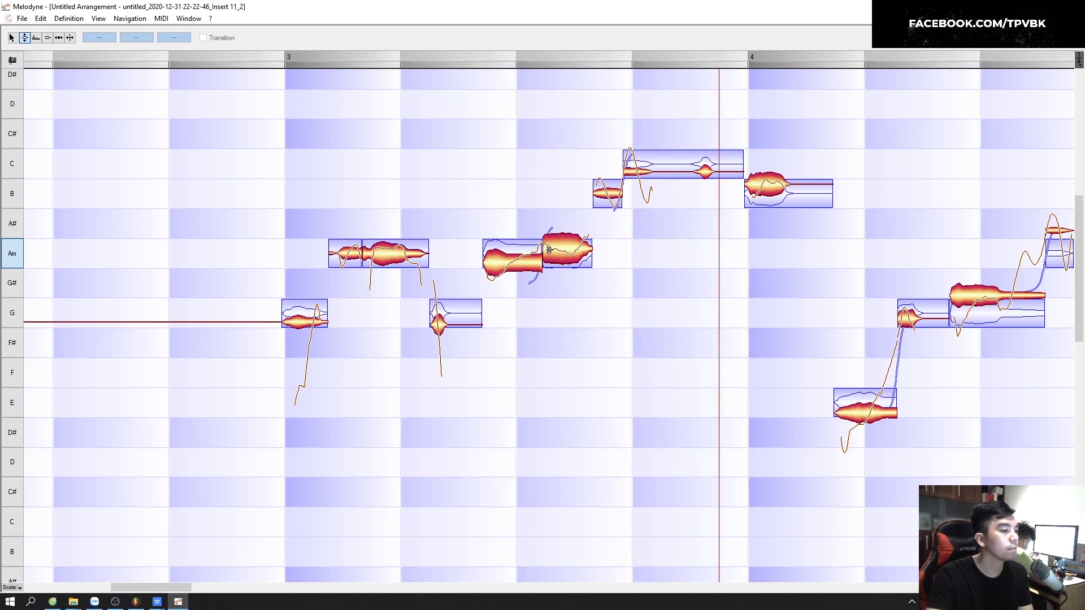
- Try the fifth note in bar 3 up at B and move it back to A
{"action": "left_click_drag", "start_coordinate": [504, 257], "coordinate": [504, 198]}
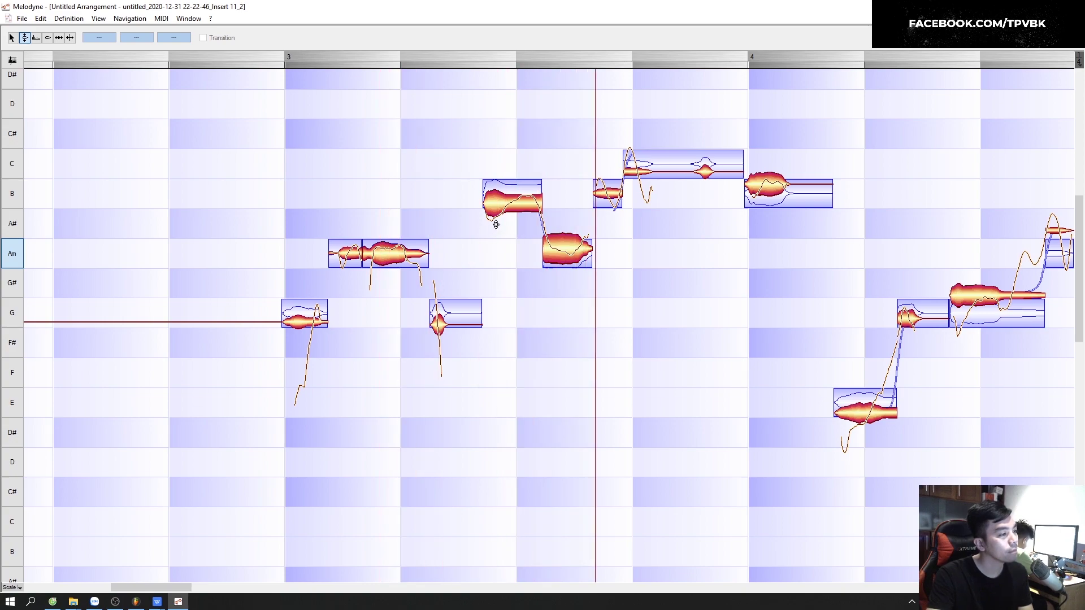
{"action": "left_click_drag", "start_coordinate": [496, 212], "coordinate": [498, 252]}
{"action": "left_click", "coordinate": [350, 174]}
- Switch to the Note Separation tool and play the bar 3 phrase from its third note
{"action": "right_click", "coordinate": [239, 145]}
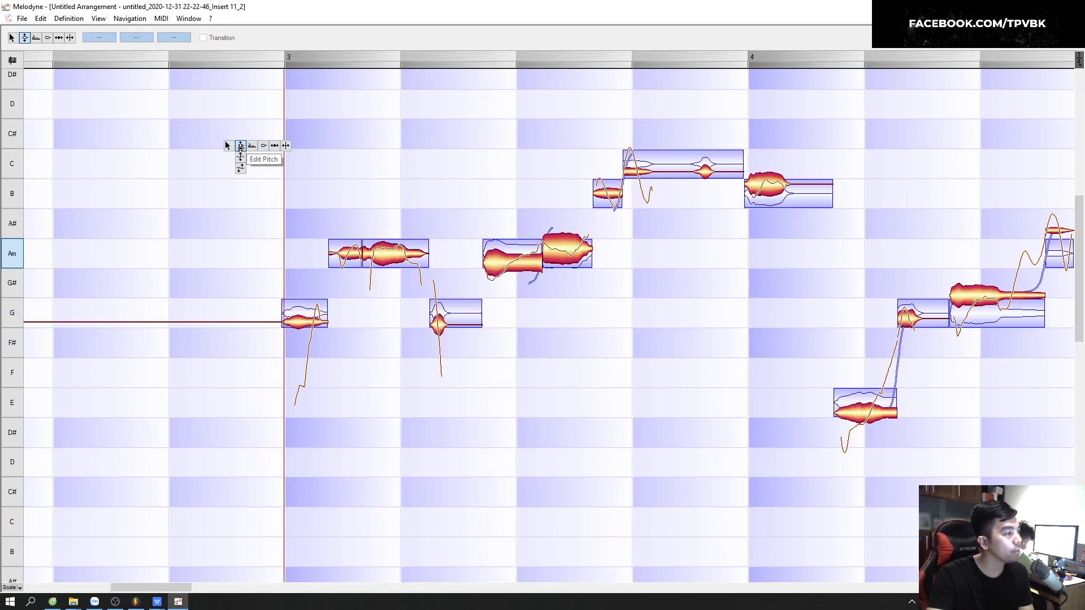
{"action": "left_click", "coordinate": [286, 146]}
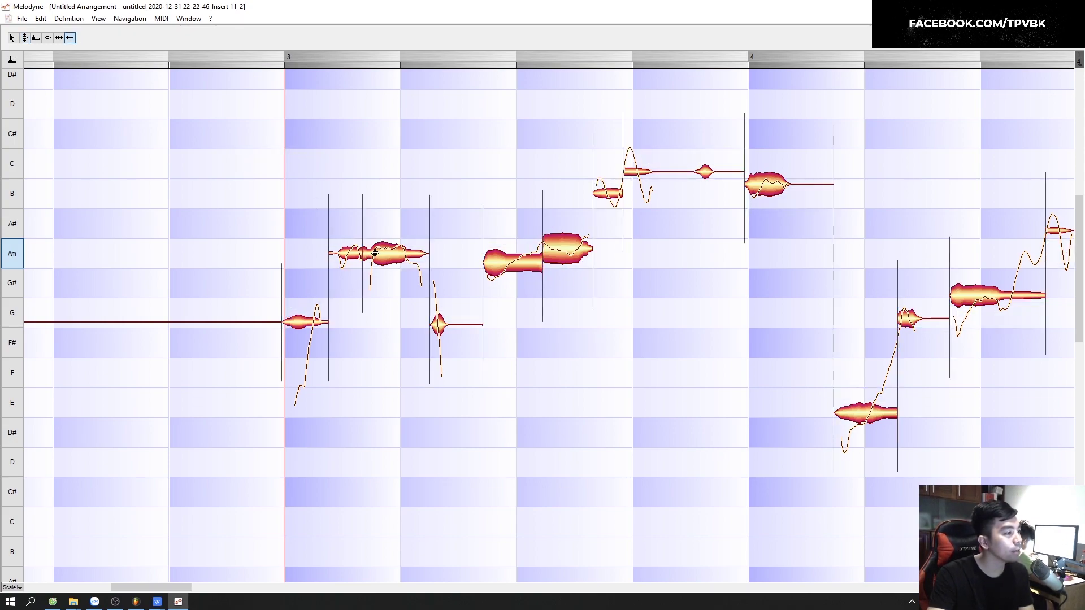
{"action": "left_click", "coordinate": [403, 255]}
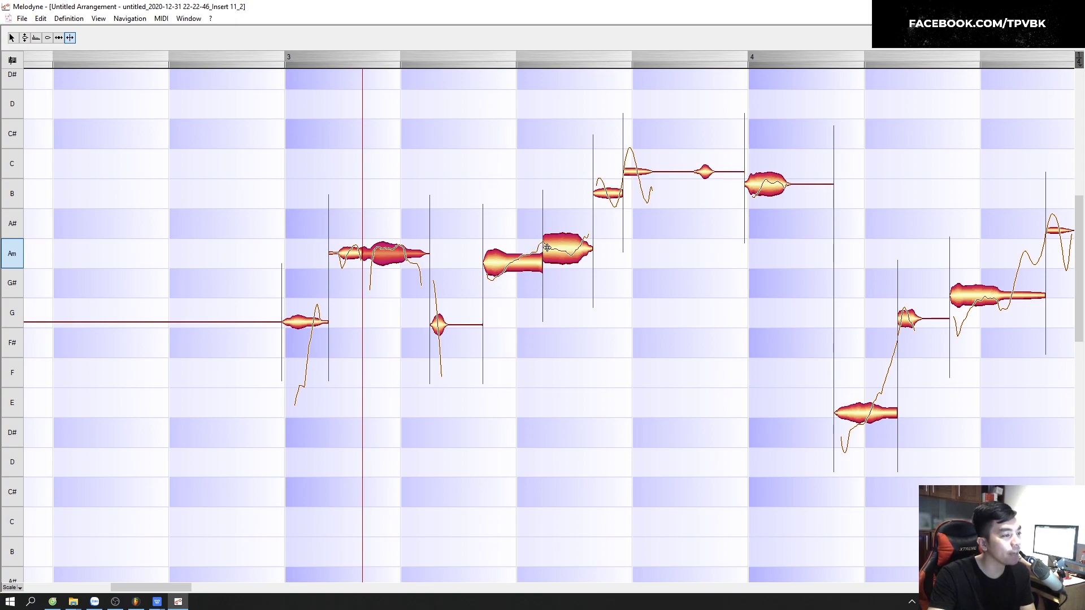
{"action": "key", "text": "space"}
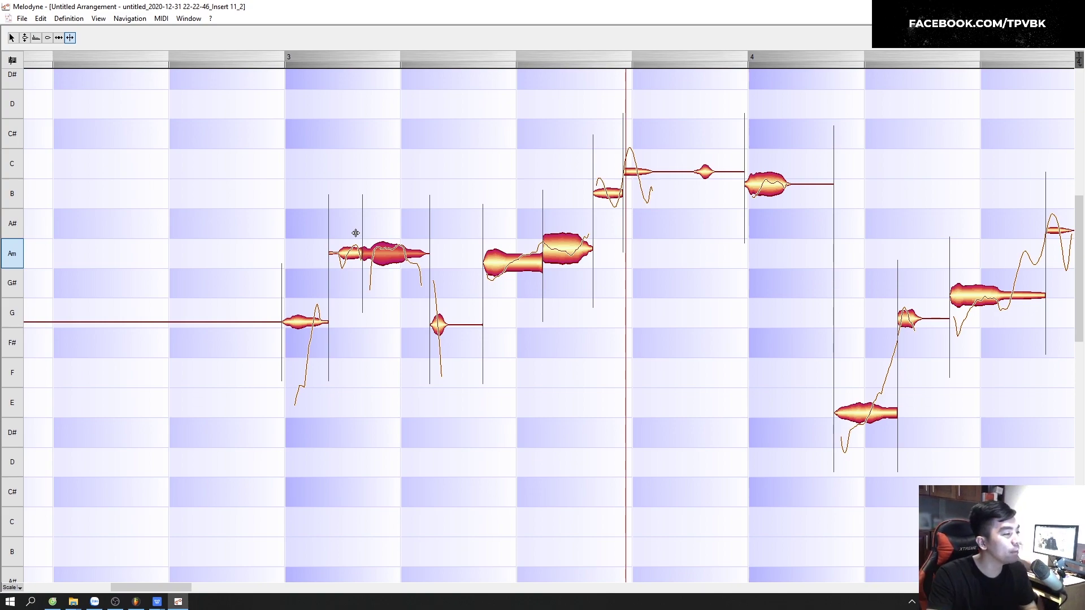
- With the timing tool, try shifting the start of the third note in bar 3 later, and undo the change
{"action": "right_click", "coordinate": [218, 185]}
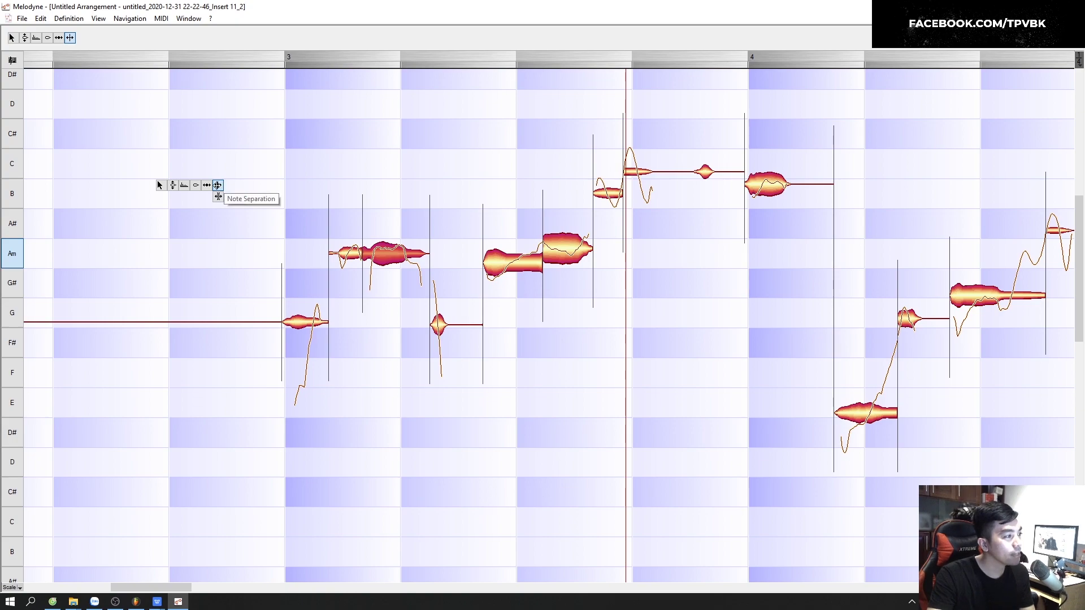
{"action": "right_click", "coordinate": [399, 224]}
{"action": "left_click", "coordinate": [388, 225]}
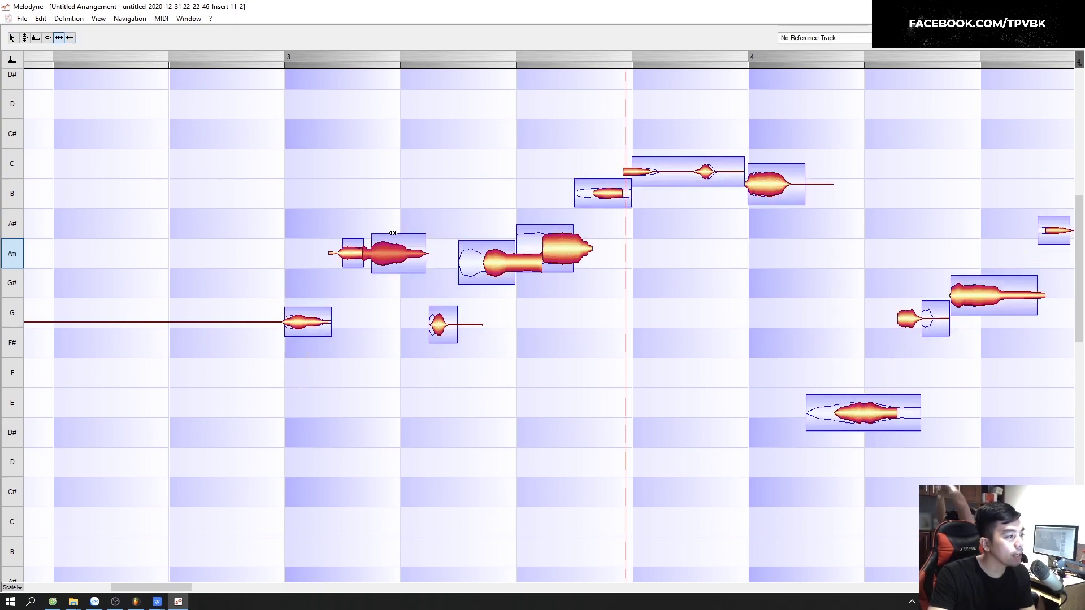
{"action": "left_click_drag", "start_coordinate": [392, 231], "coordinate": [386, 267]}
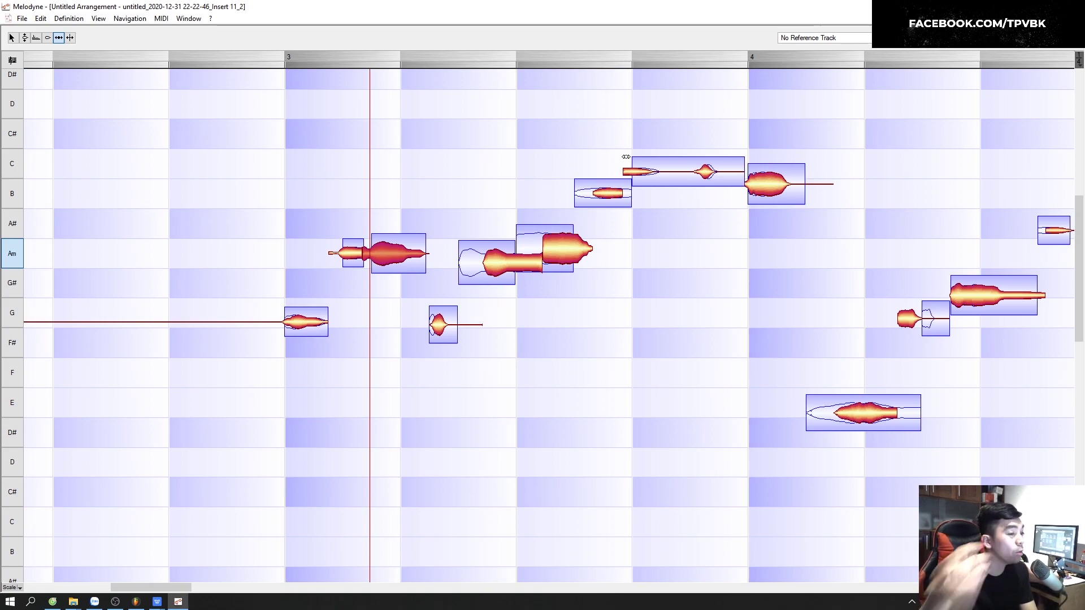
{"action": "left_click", "coordinate": [471, 169]}
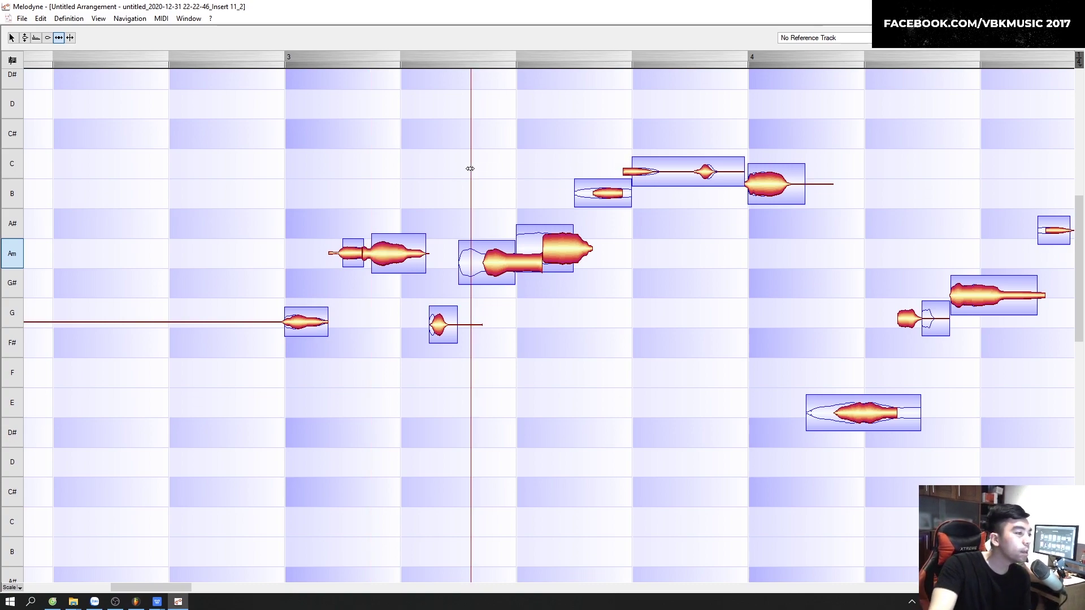
{"action": "left_click", "coordinate": [348, 183]}
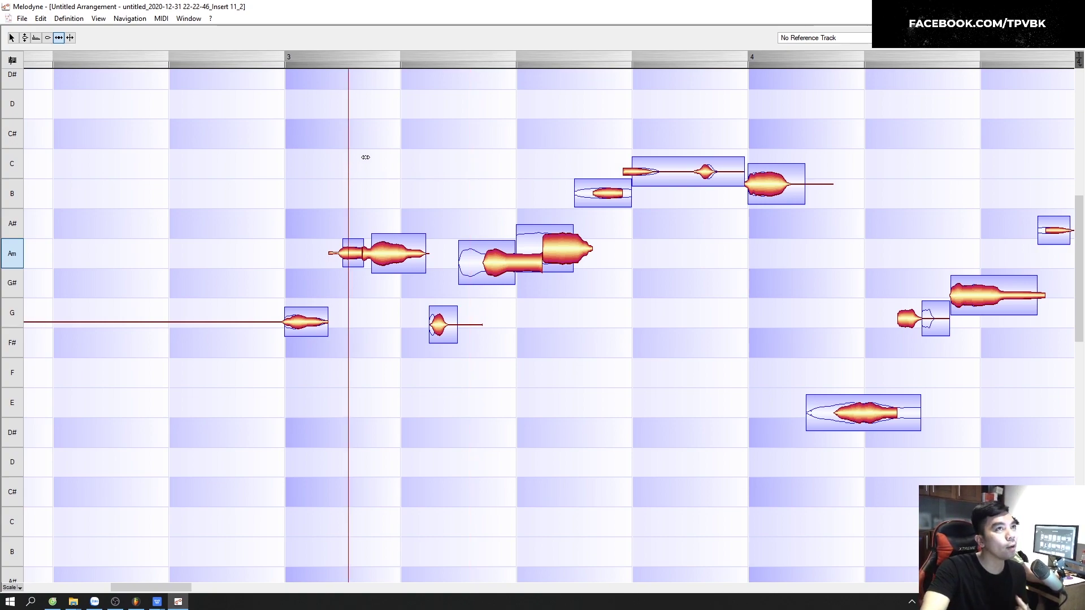
{"action": "mouse_move", "coordinate": [150, 605]}
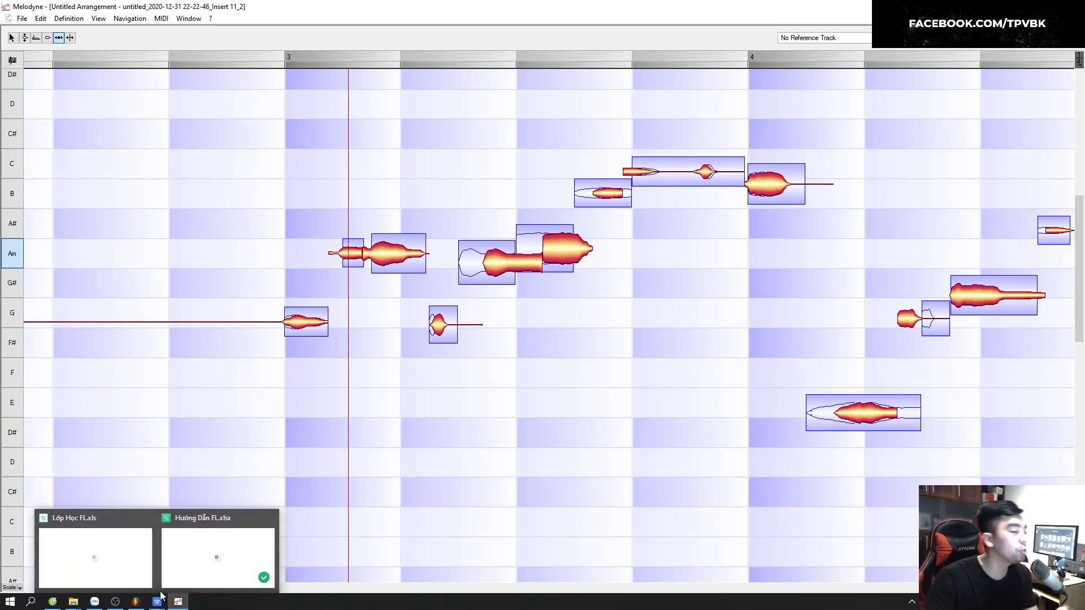
{"action": "left_click_drag", "start_coordinate": [367, 254], "coordinate": [394, 254]}
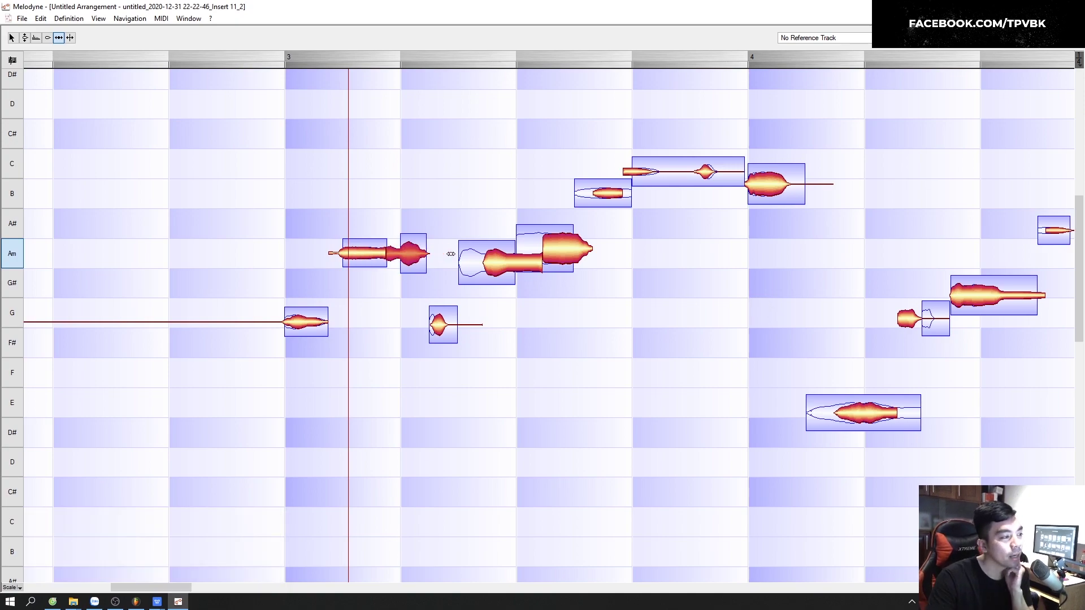
{"action": "key", "text": "ctrl+z"}
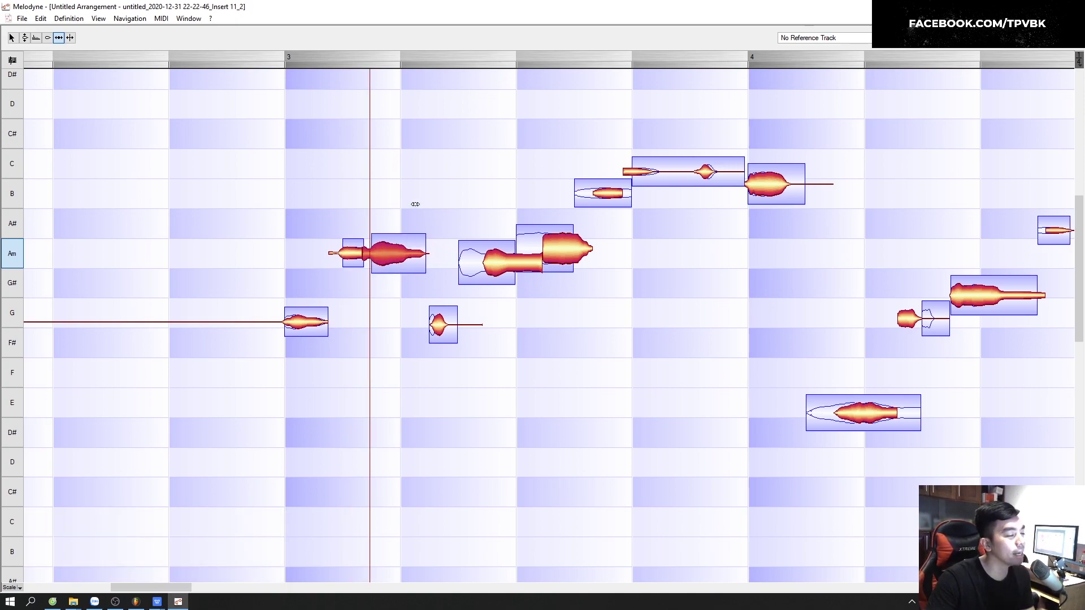
- With the formant tool, try a -5.7 cent shift on the third note in bar 3 and reset it to 0.0 cent
{"action": "right_click", "coordinate": [299, 178]}
{"action": "left_click", "coordinate": [314, 180]}
{"action": "mouse_move", "coordinate": [400, 257]}
{"action": "left_mouse_down"}
{"action": "mouse_move", "coordinate": [403, 244]}
{"action": "mouse_move", "coordinate": [396, 258]}
{"action": "left_mouse_up"}
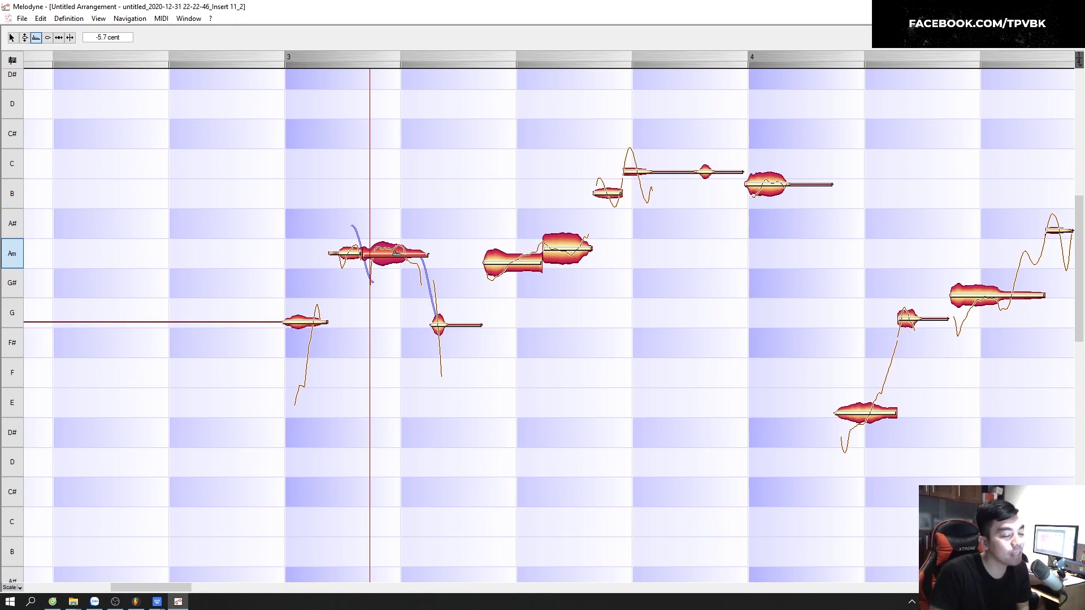
{"action": "left_click_drag", "start_coordinate": [383, 236], "coordinate": [409, 255]}
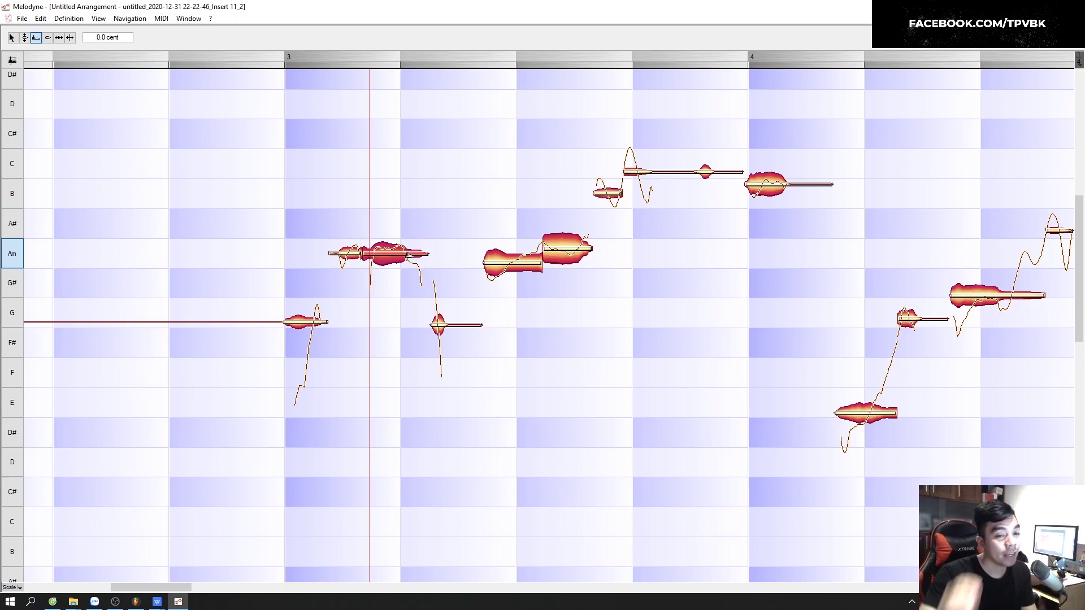
- Switch back and forth between the Note Separation and Edit Pitch tools, ending on Edit Pitch
{"action": "right_click", "coordinate": [394, 193]}
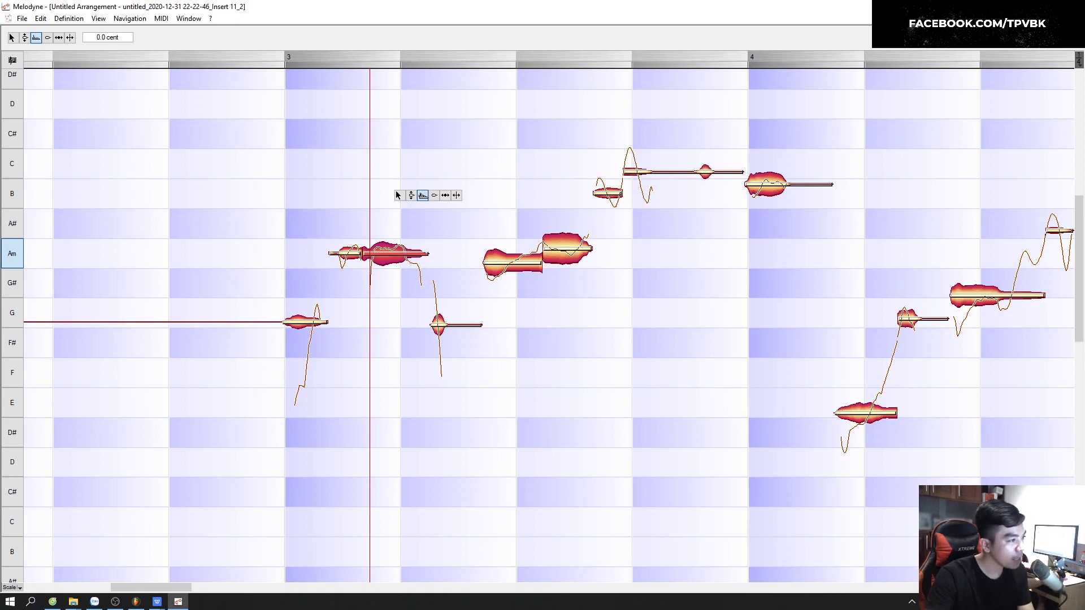
{"action": "left_click", "coordinate": [455, 195]}
{"action": "left_click", "coordinate": [374, 203]}
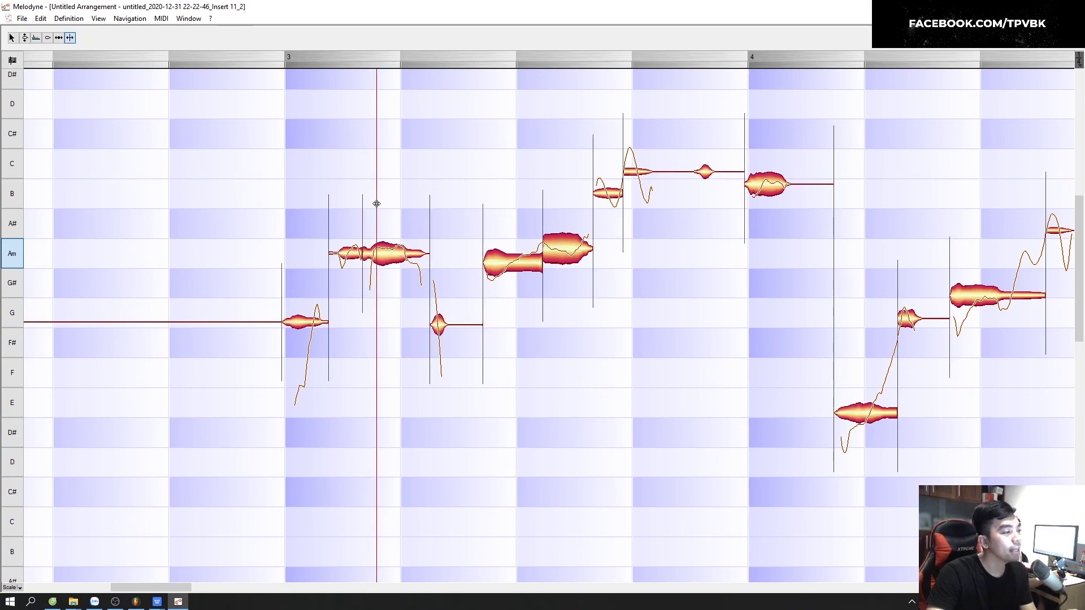
{"action": "right_click", "coordinate": [165, 141]}
{"action": "mouse_move", "coordinate": [224, 148]}
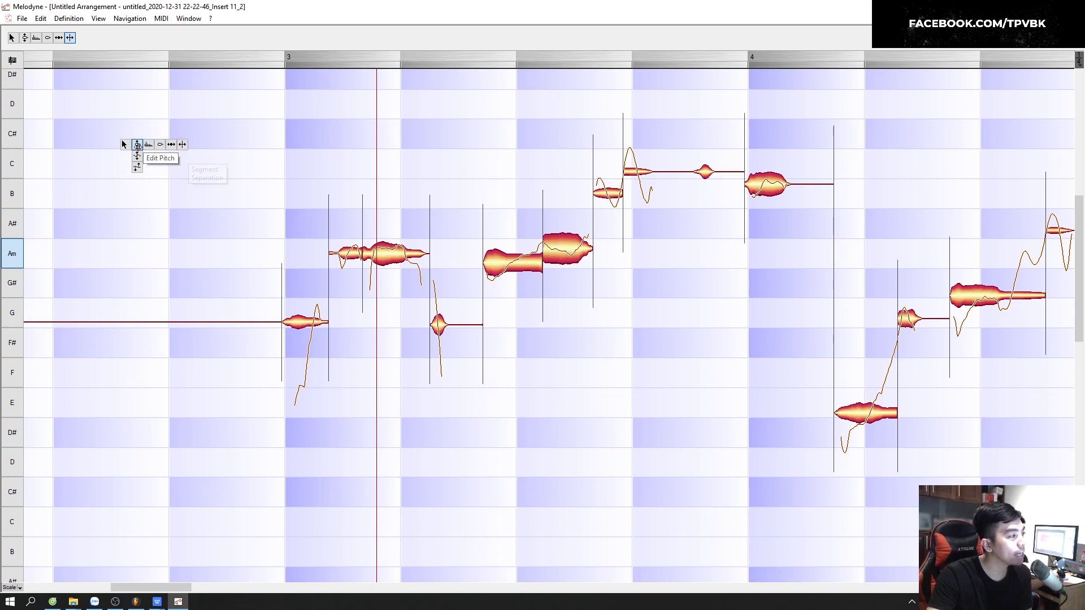
{"action": "left_click", "coordinate": [179, 143]}
{"action": "right_click", "coordinate": [541, 409]}
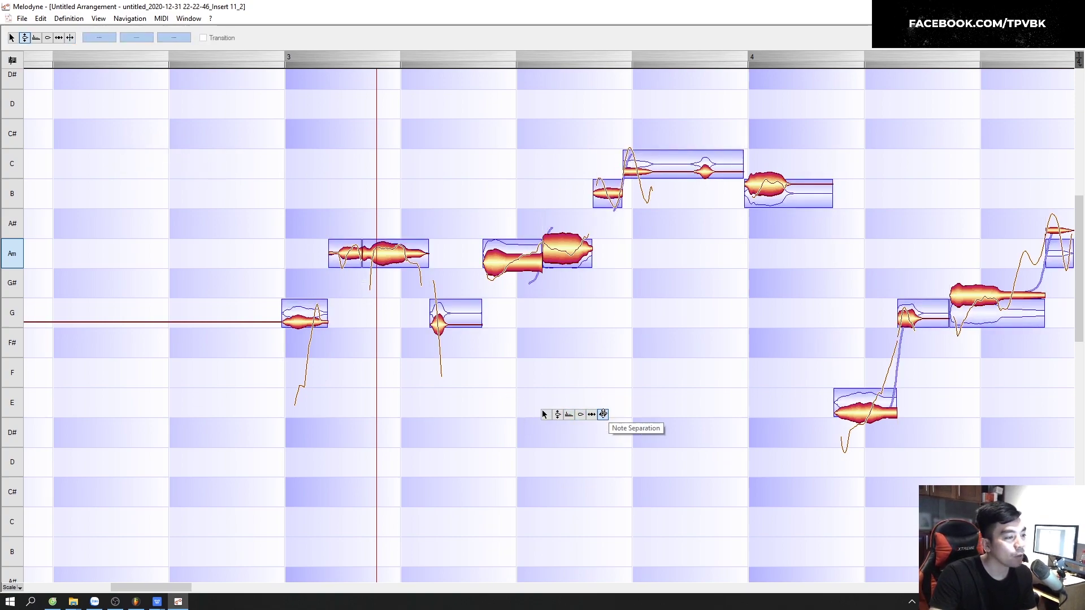
{"action": "left_click", "coordinate": [601, 414]}
{"action": "right_click", "coordinate": [281, 355]}
{"action": "left_click", "coordinate": [297, 359]}
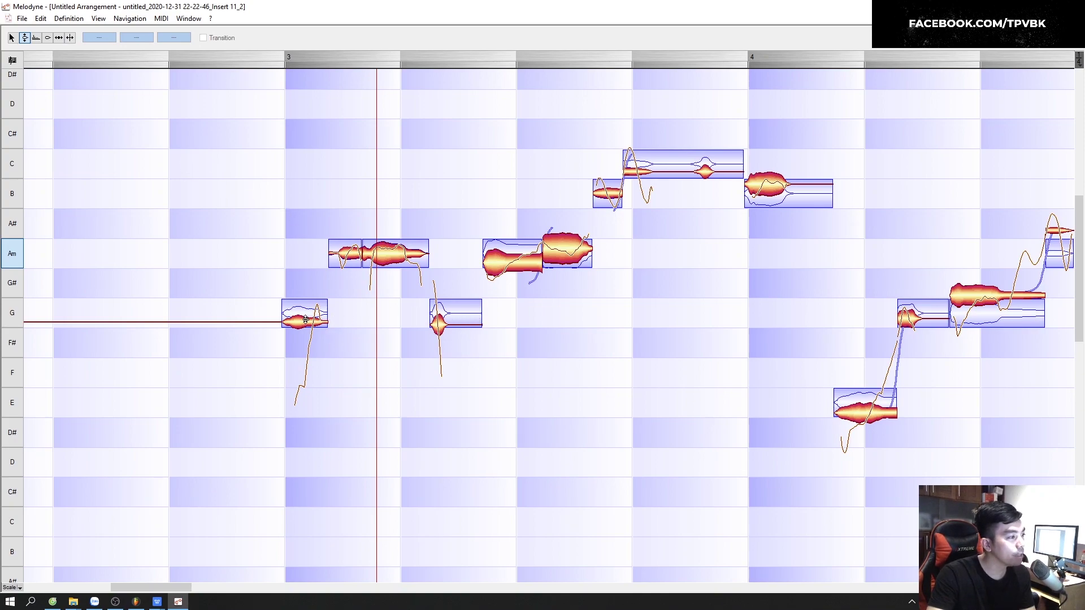
- Split the first note in bar 3 near its end with Note Separation and move the longer first piece down to F
{"action": "right_click", "coordinate": [247, 251]}
{"action": "left_click", "coordinate": [293, 252]}
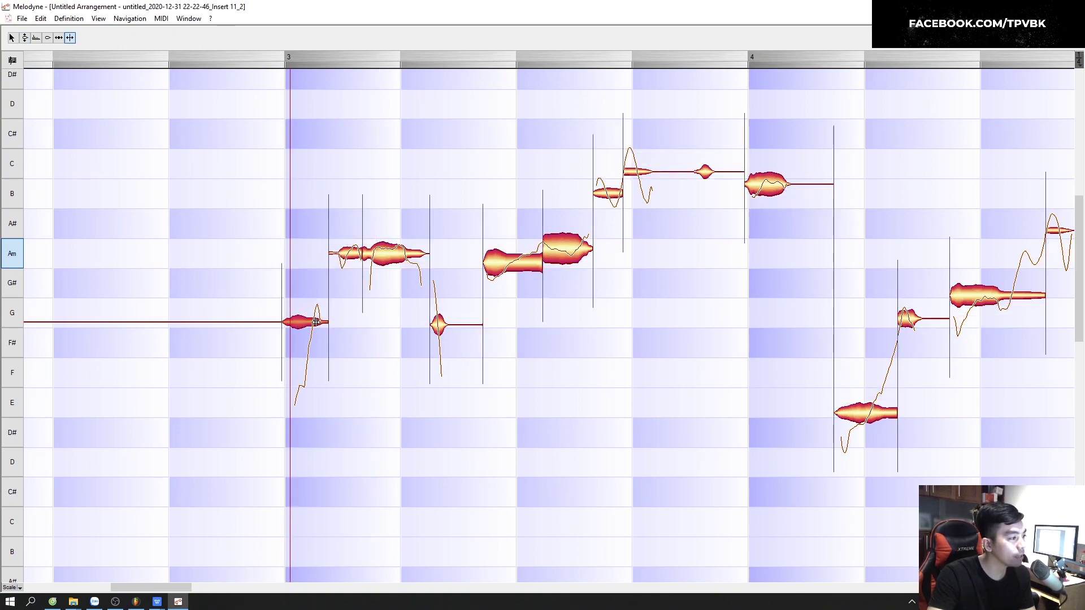
{"action": "right_click", "coordinate": [215, 240]}
{"action": "left_click", "coordinate": [164, 238]}
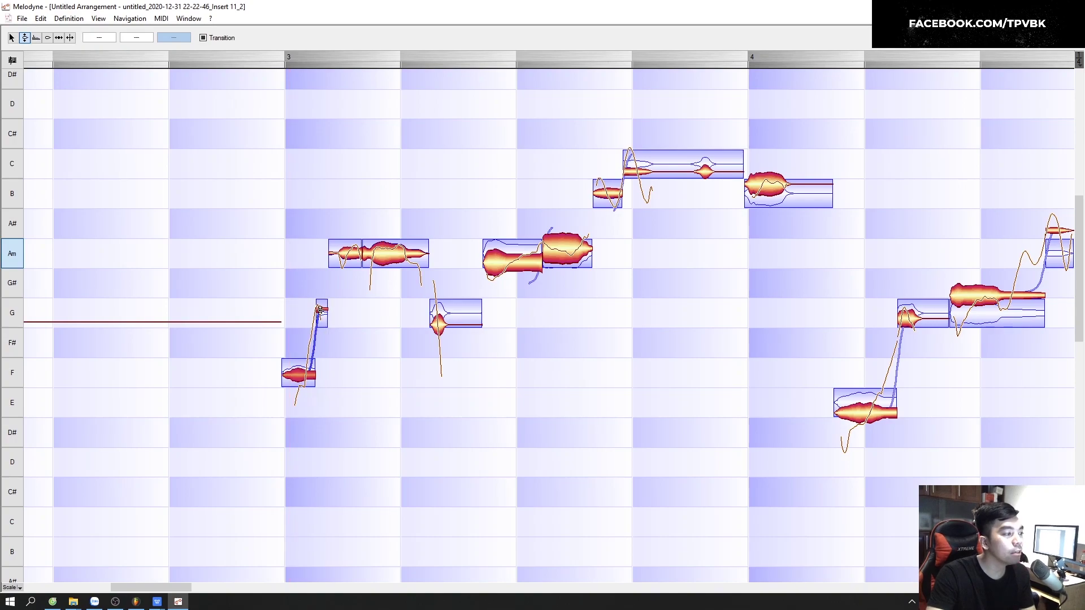
{"action": "left_click", "coordinate": [262, 309]}
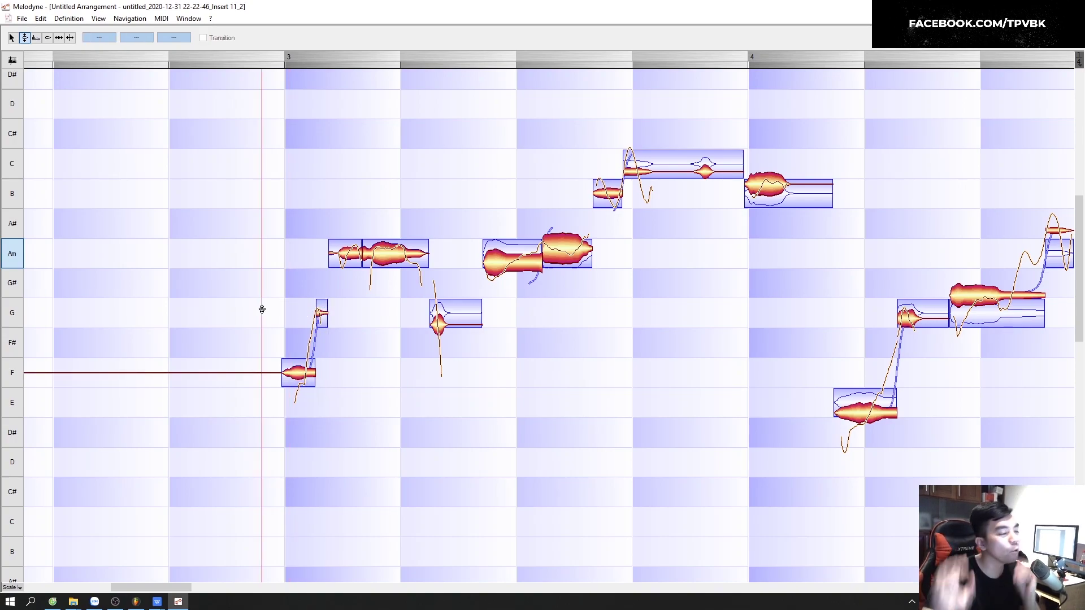
- Split the fourth note in bar 3 near its start, set both pieces to G with Edit Pitch, and play the phrase
{"action": "right_click", "coordinate": [434, 335]}
{"action": "left_click", "coordinate": [437, 327]}
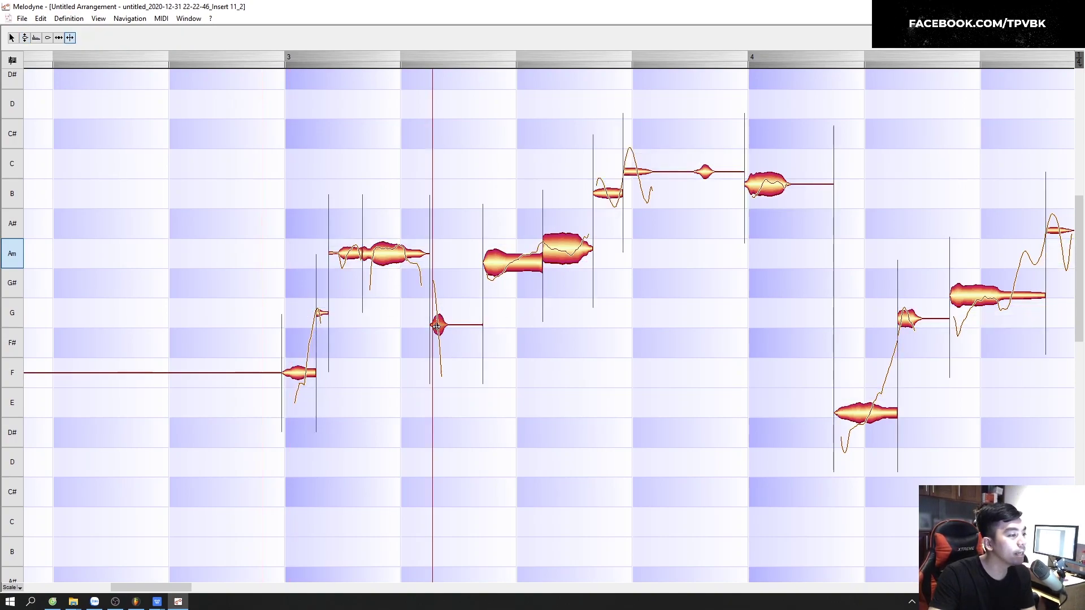
{"action": "right_click", "coordinate": [320, 308]}
{"action": "left_click", "coordinate": [278, 310]}
{"action": "left_click_drag", "start_coordinate": [439, 325], "coordinate": [445, 340]}
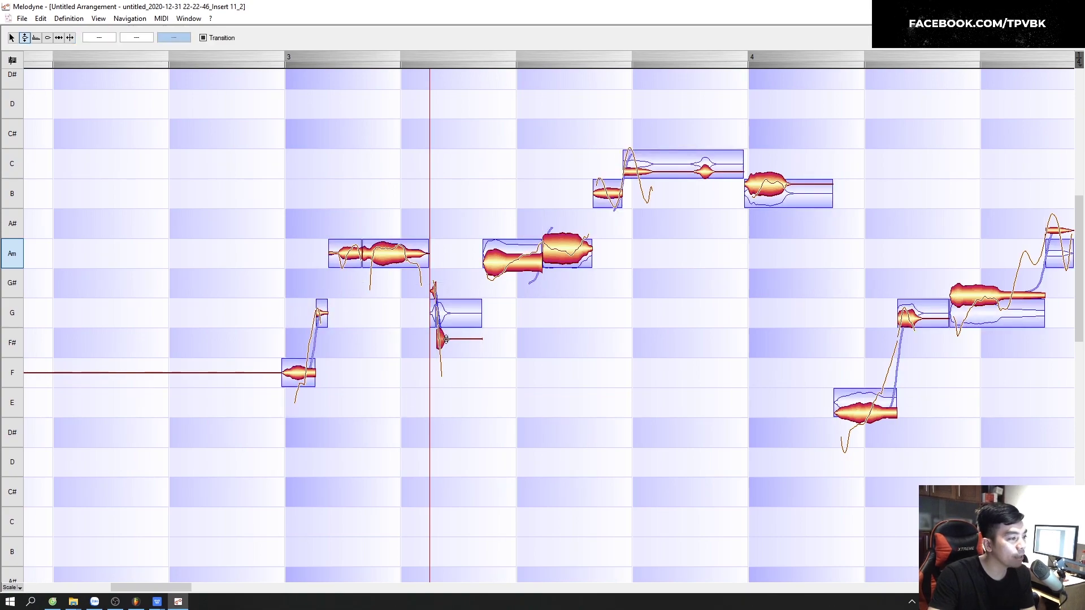
{"action": "left_click", "coordinate": [263, 293]}
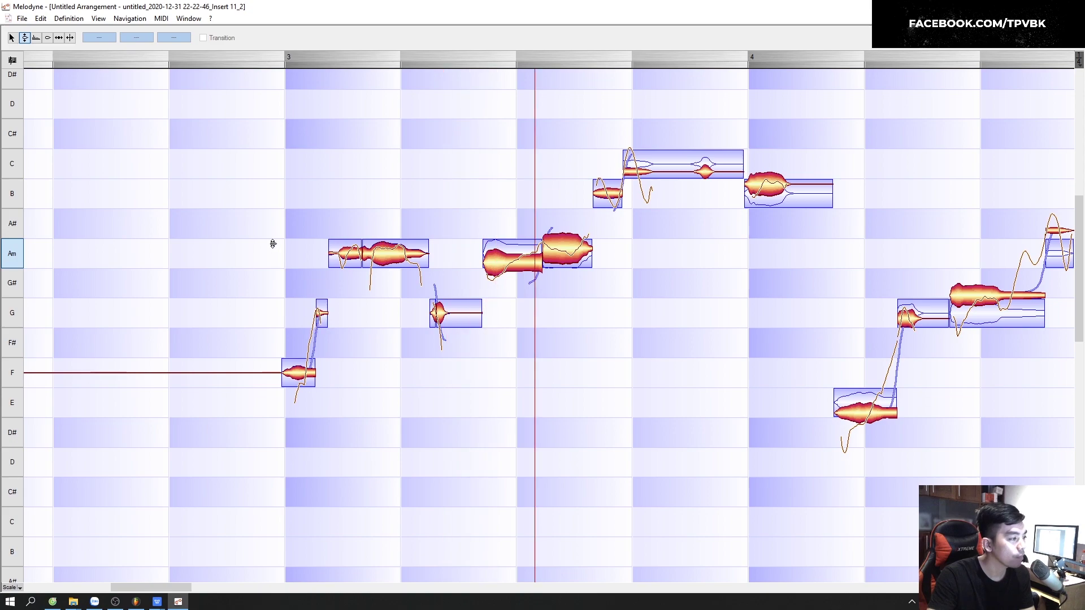
{"action": "key", "text": "space"}
{"action": "key", "text": "space"}
- Raise the two pieces of the first note in bar 3, the short one to A and the longer one to G 3, and play the phrase
{"action": "left_click_drag", "start_coordinate": [322, 321], "coordinate": [322, 254]}
{"action": "left_click_drag", "start_coordinate": [298, 373], "coordinate": [298, 313]}
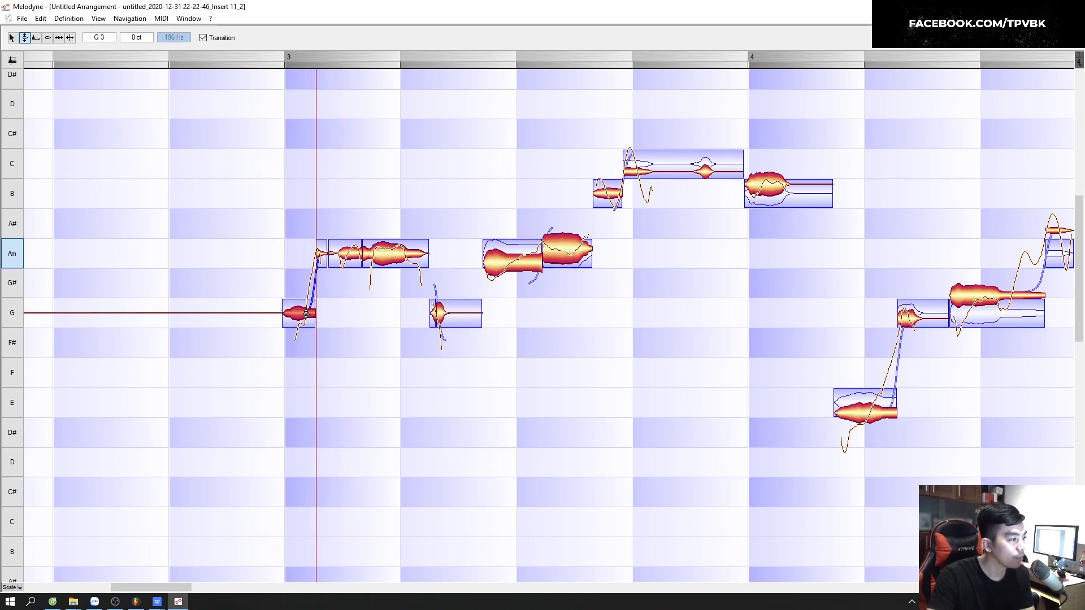
{"action": "left_click", "coordinate": [243, 266]}
{"action": "left_click", "coordinate": [271, 278]}
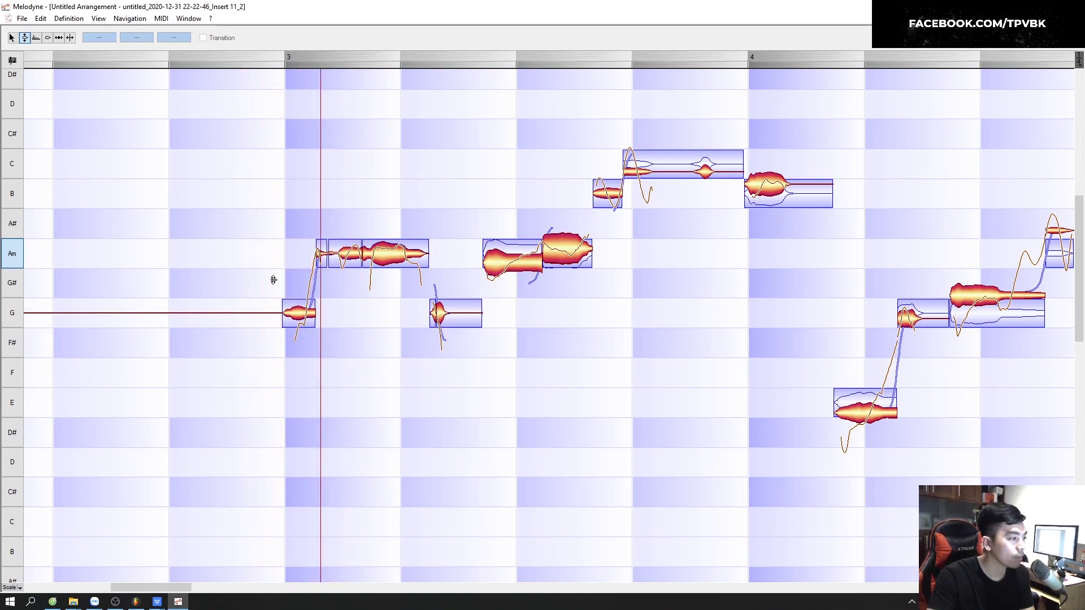
{"action": "left_click", "coordinate": [259, 269]}
{"action": "key", "text": "space"}
{"action": "key", "text": "space"}
{"action": "key", "text": "space"}
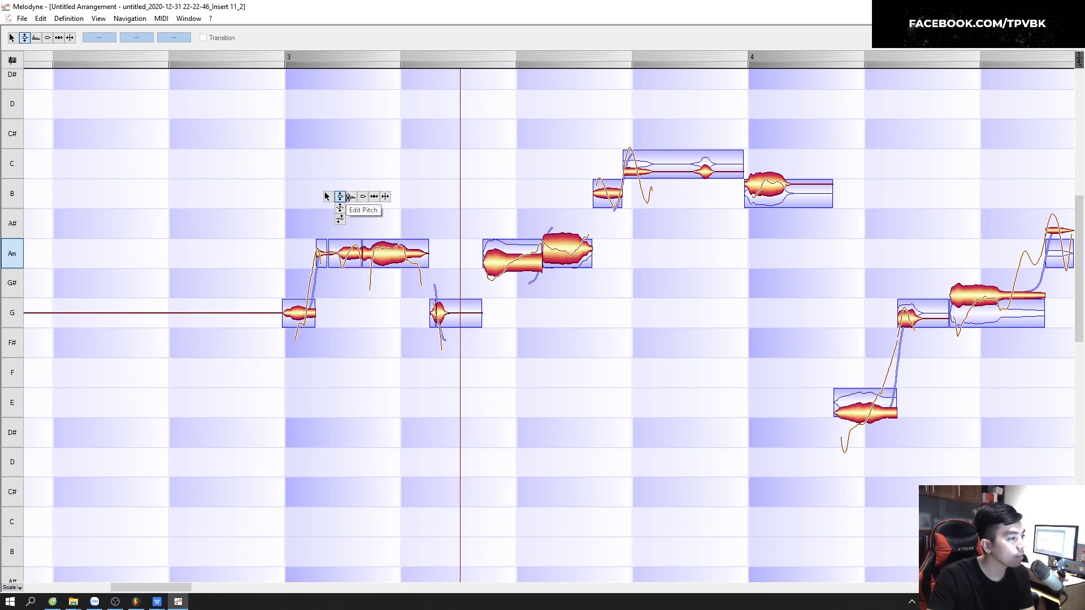
- Split the third note in bar 3 past its middle with Note Separation, and return to Edit Pitch
{"action": "key", "text": "F6"}
{"action": "right_click", "coordinate": [292, 185]}
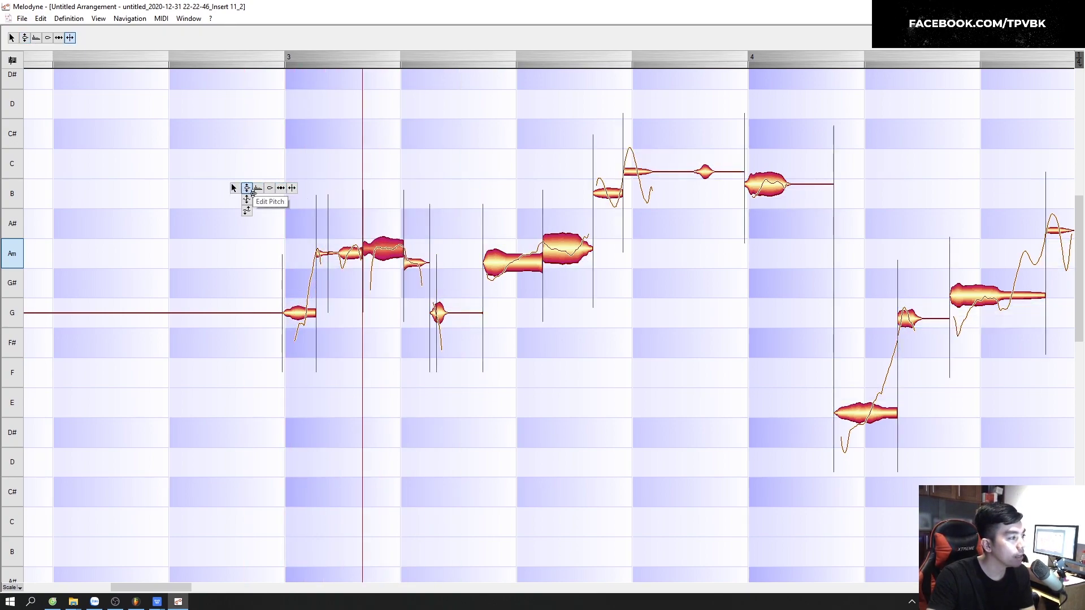
{"action": "left_click", "coordinate": [247, 184]}
- Split the third note in bar 3 again just before the previous cut and centre its pieces on A with Edit Pitch
{"action": "right_click", "coordinate": [404, 168]}
{"action": "left_click", "coordinate": [450, 169]}
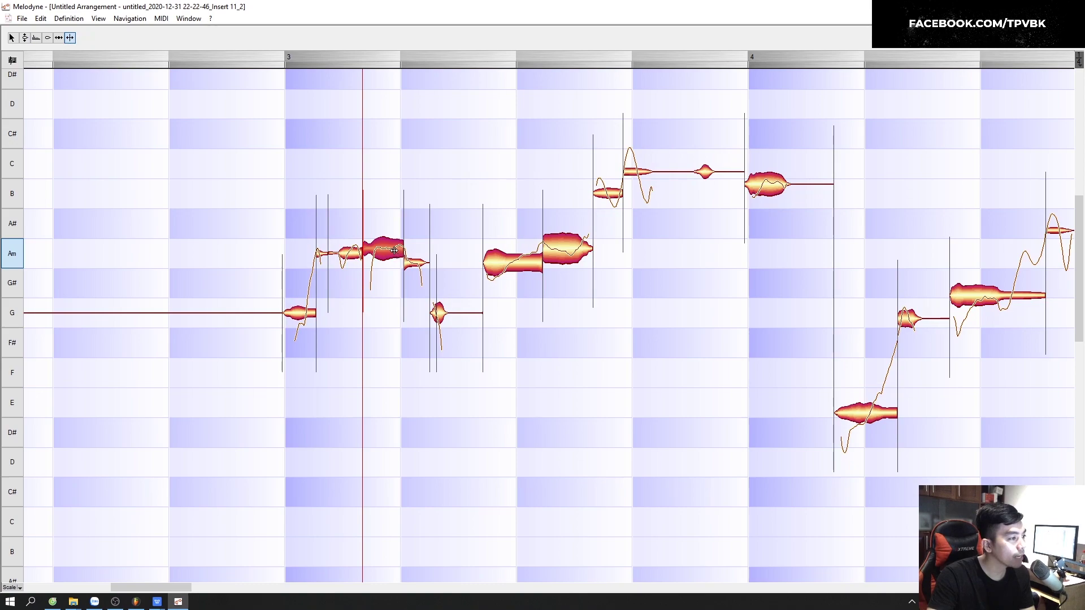
{"action": "right_click", "coordinate": [272, 192]}
{"action": "left_click", "coordinate": [233, 192]}
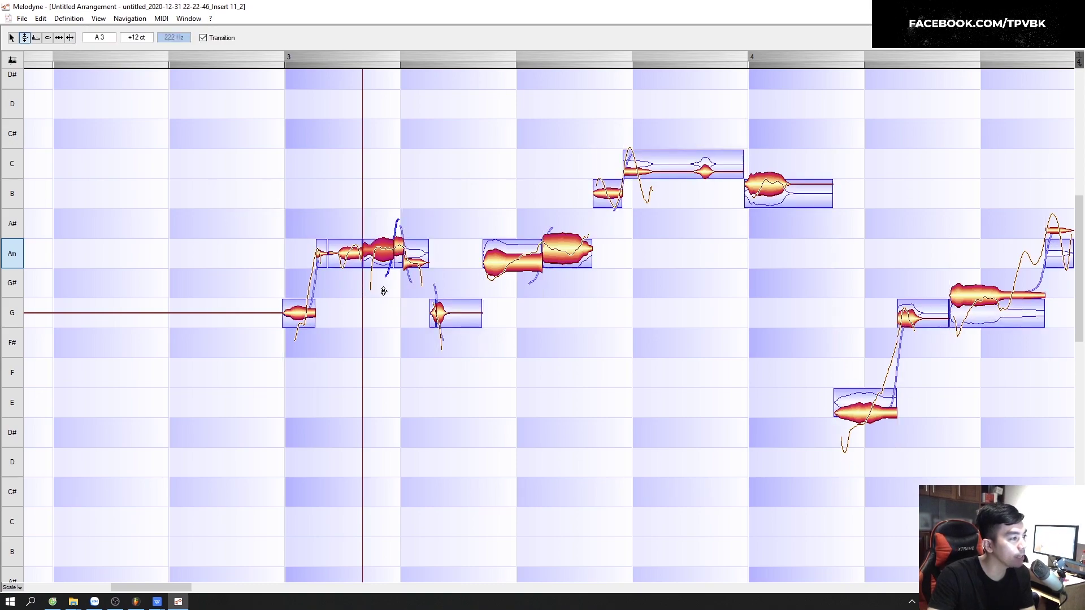
{"action": "left_click", "coordinate": [379, 294]}
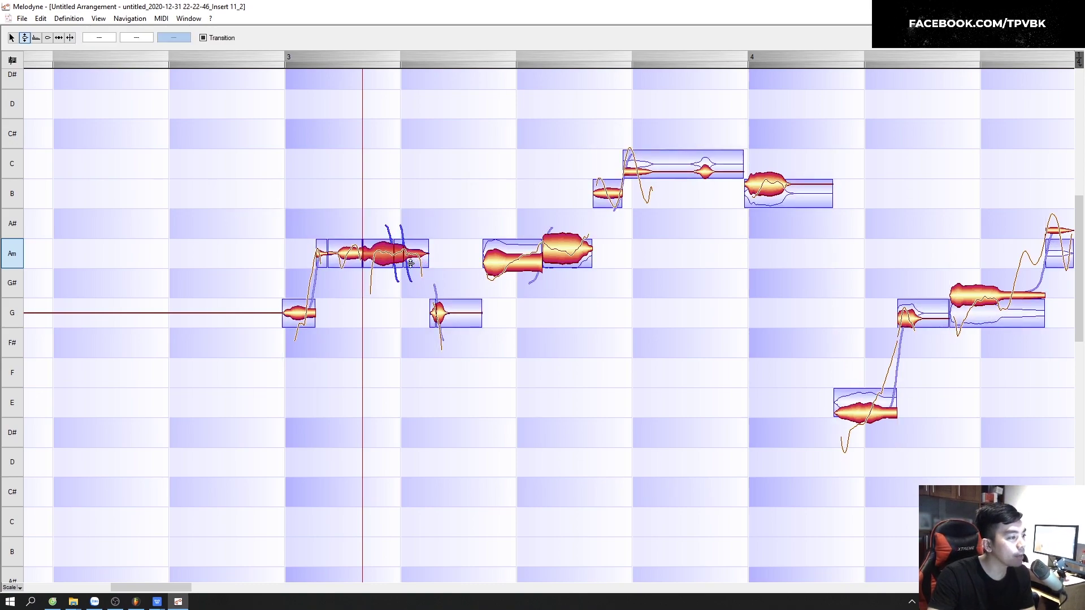
- Play back the vocal phrase from the start of bar 3 to check the corrected notes
{"action": "left_click", "coordinate": [299, 249]}
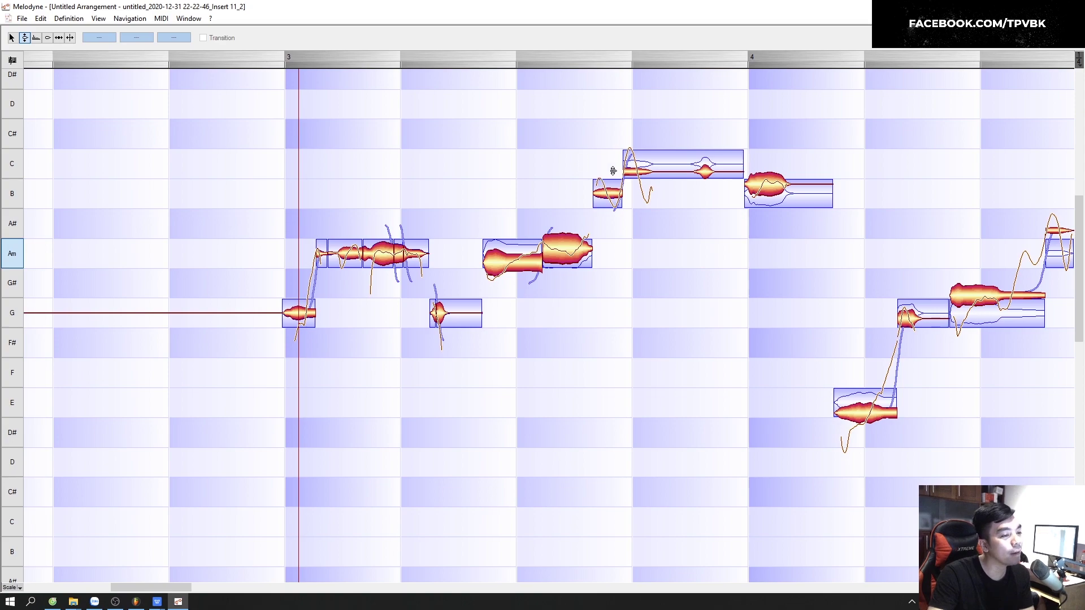
{"action": "double_click", "coordinate": [266, 226]}
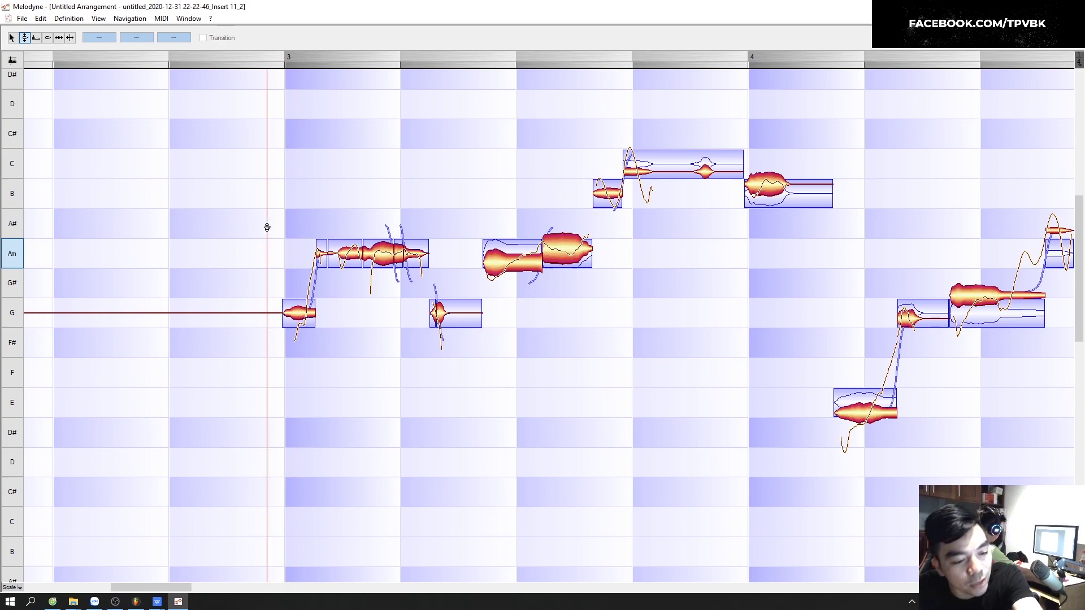
{"action": "double_click", "coordinate": [279, 247]}
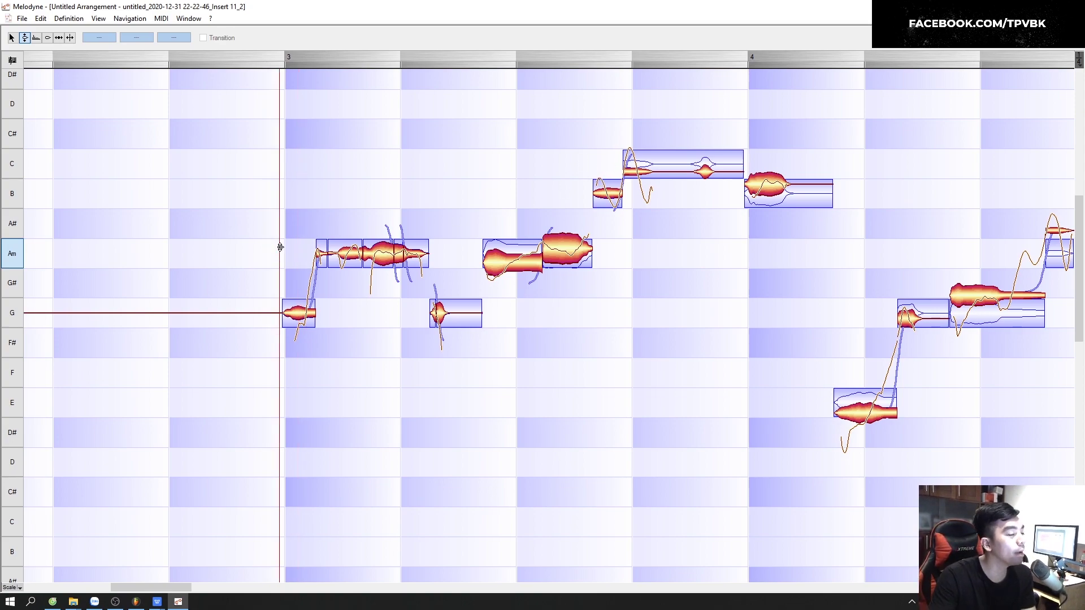
- Split the two adjoining A notes past the middle of bar 3 into five pieces, centre them on A with Edit Pitch, and play the phrase
{"action": "right_click", "coordinate": [453, 198]}
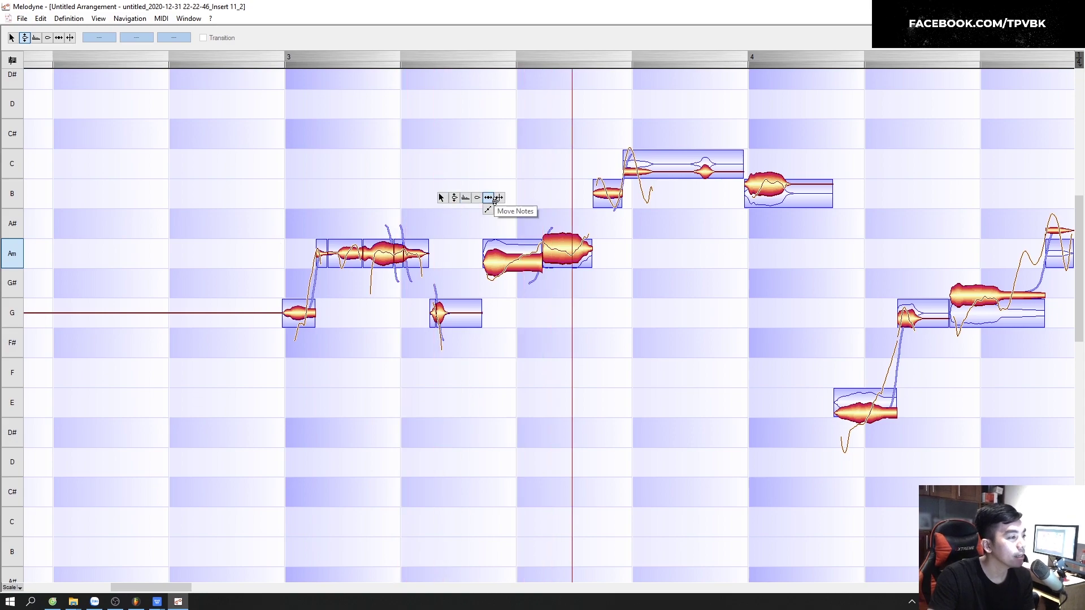
{"action": "left_click", "coordinate": [499, 197]}
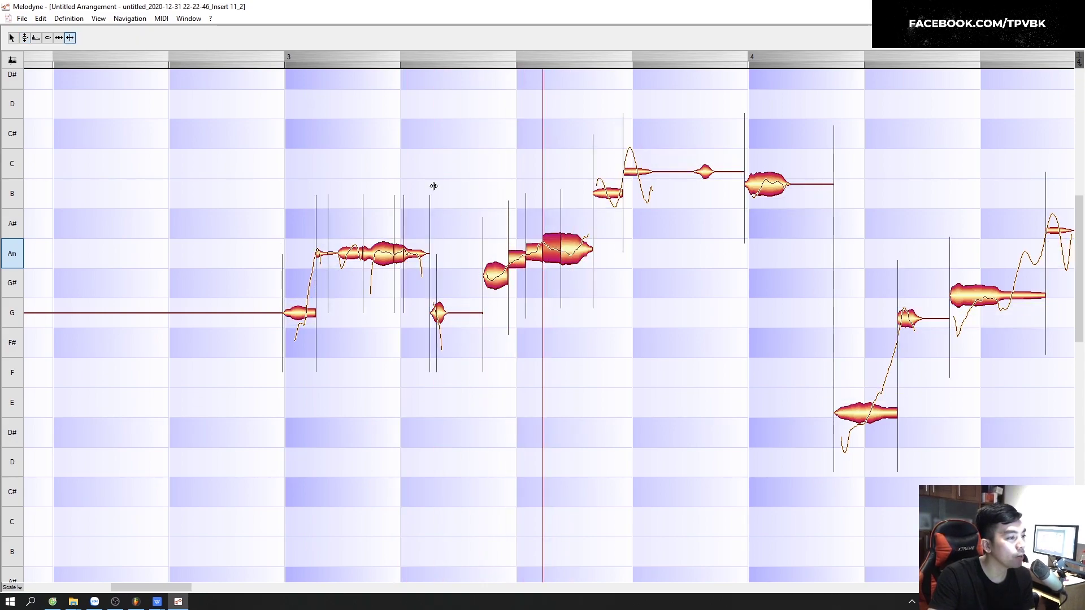
{"action": "right_click", "coordinate": [359, 177]}
{"action": "left_click", "coordinate": [360, 176]}
{"action": "left_click_drag", "start_coordinate": [455, 388], "coordinate": [629, 232]}
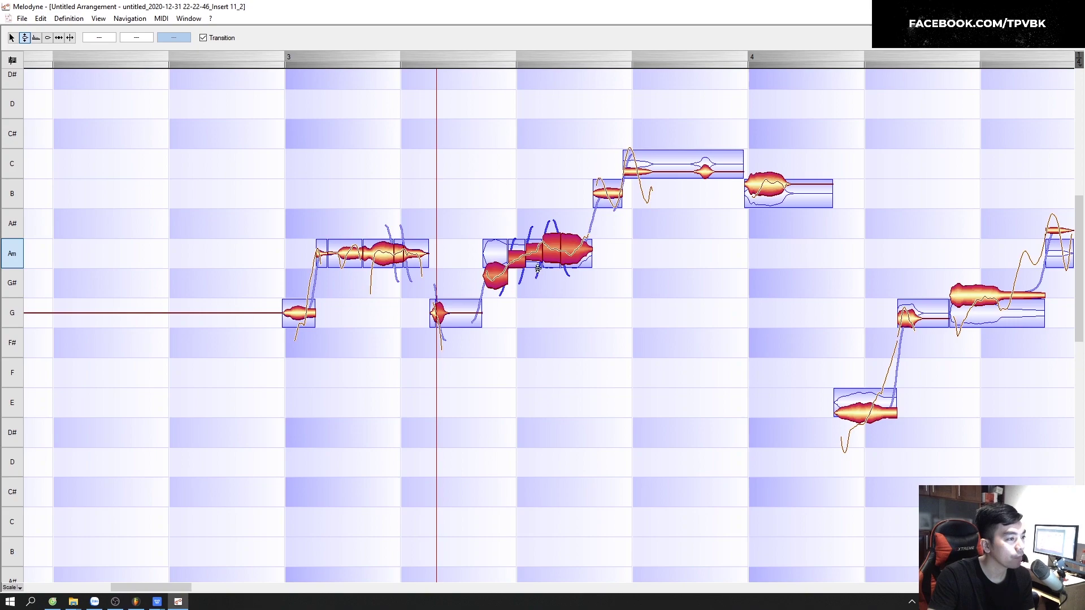
{"action": "double_click", "coordinate": [570, 251]}
{"action": "left_click", "coordinate": [321, 244]}
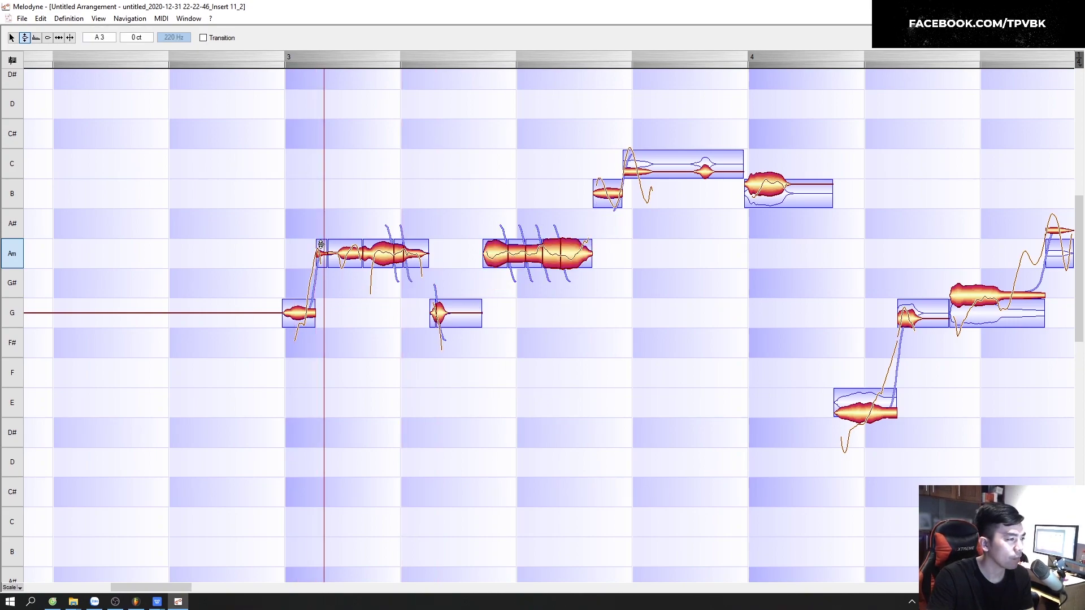
{"action": "left_click", "coordinate": [557, 302]}
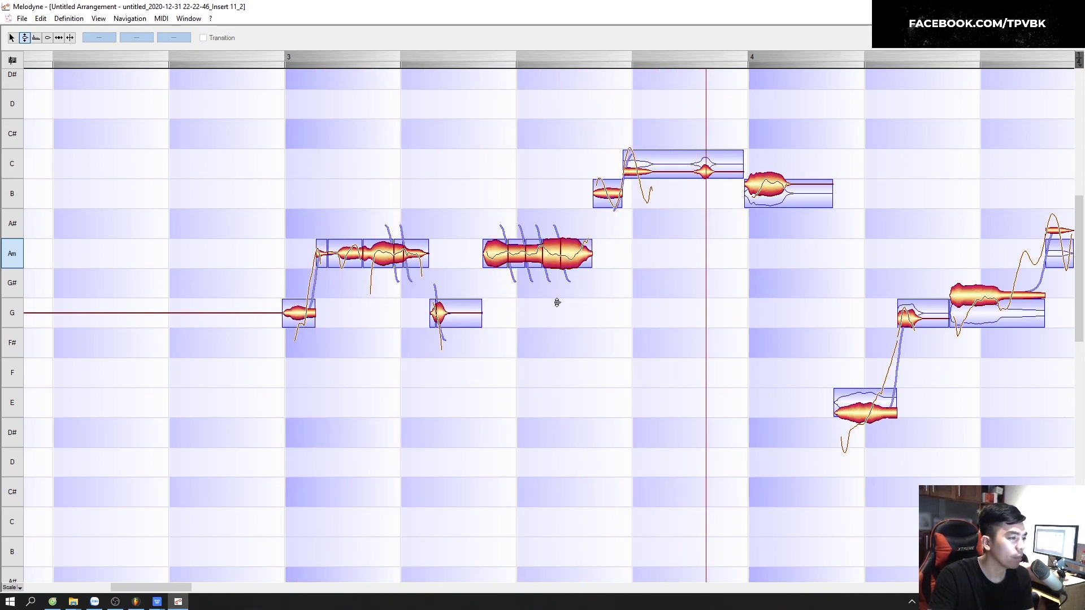
- Lower the first of the five A pieces in bar 3 to G 3, steepen its transition into the next piece, and play the phrase
{"action": "left_click_drag", "start_coordinate": [497, 257], "coordinate": [497, 314]}
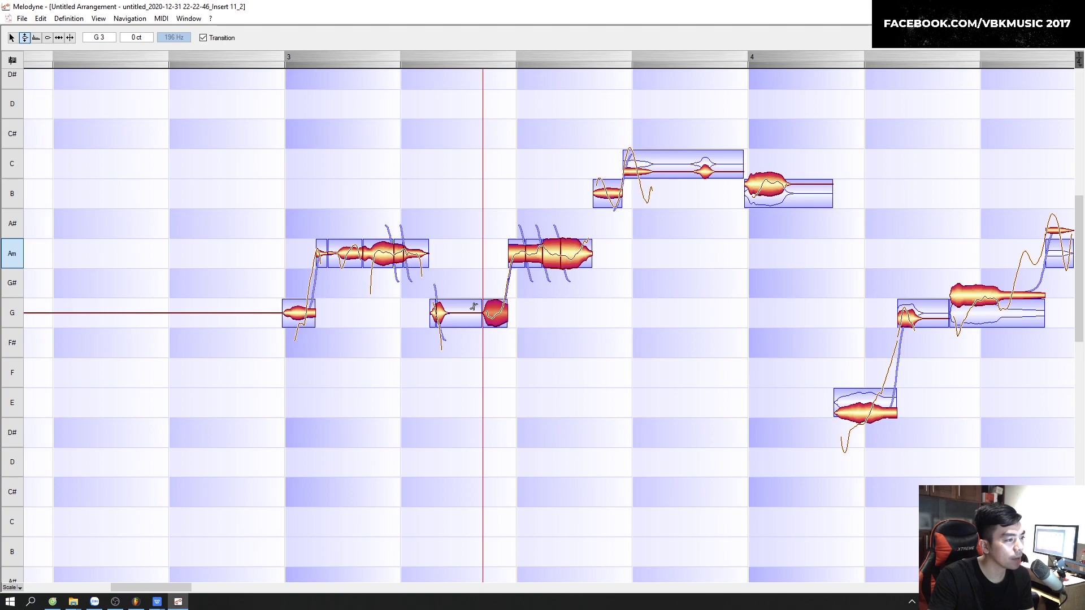
{"action": "left_click", "coordinate": [503, 292]}
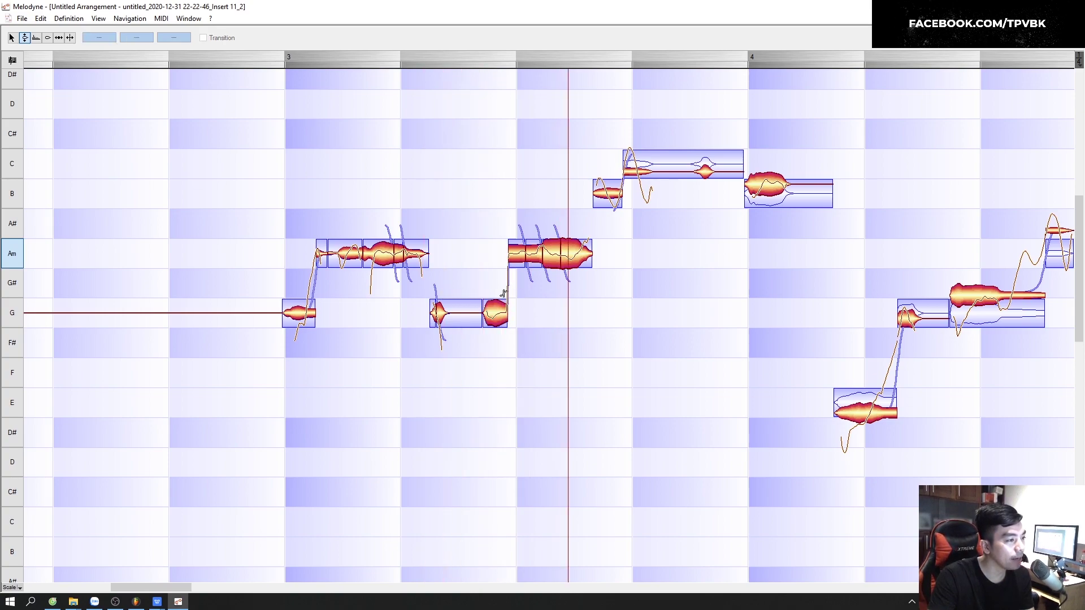
{"action": "left_click", "coordinate": [507, 290]}
{"action": "left_click", "coordinate": [507, 278]}
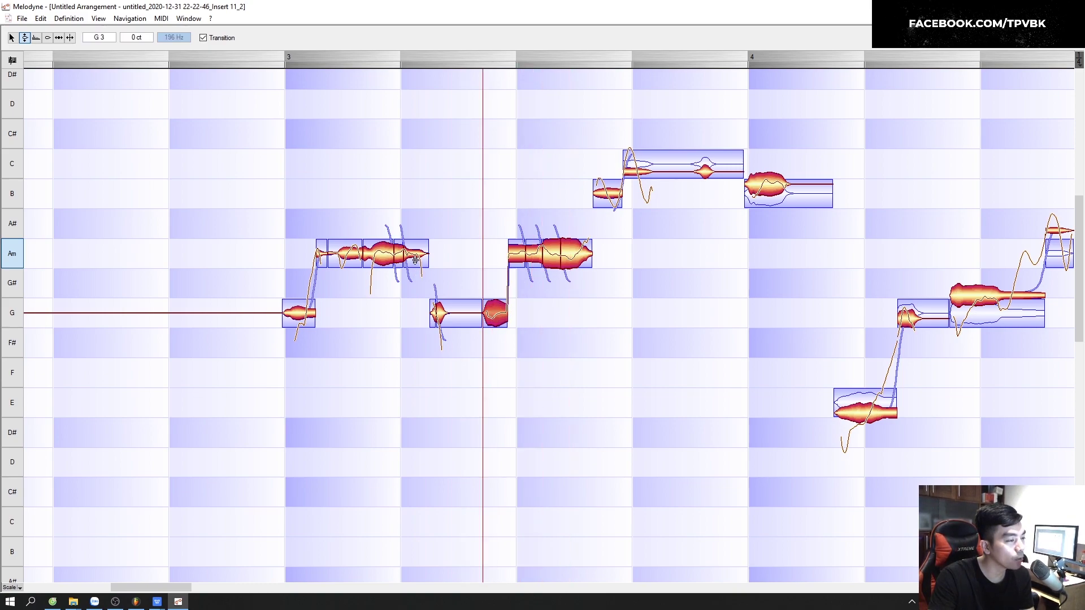
{"action": "left_click", "coordinate": [484, 269]}
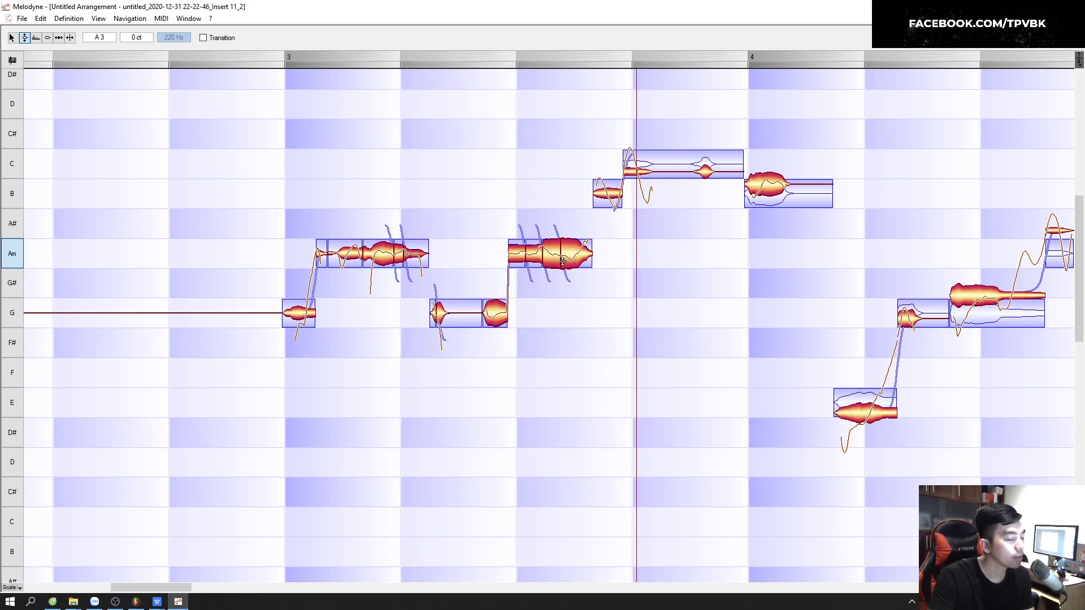
{"action": "left_click", "coordinate": [443, 248]}
- Try the second of the five pieces at G 3, return it to A 3, and play the phrase
{"action": "left_click_drag", "start_coordinate": [507, 311], "coordinate": [526, 309]}
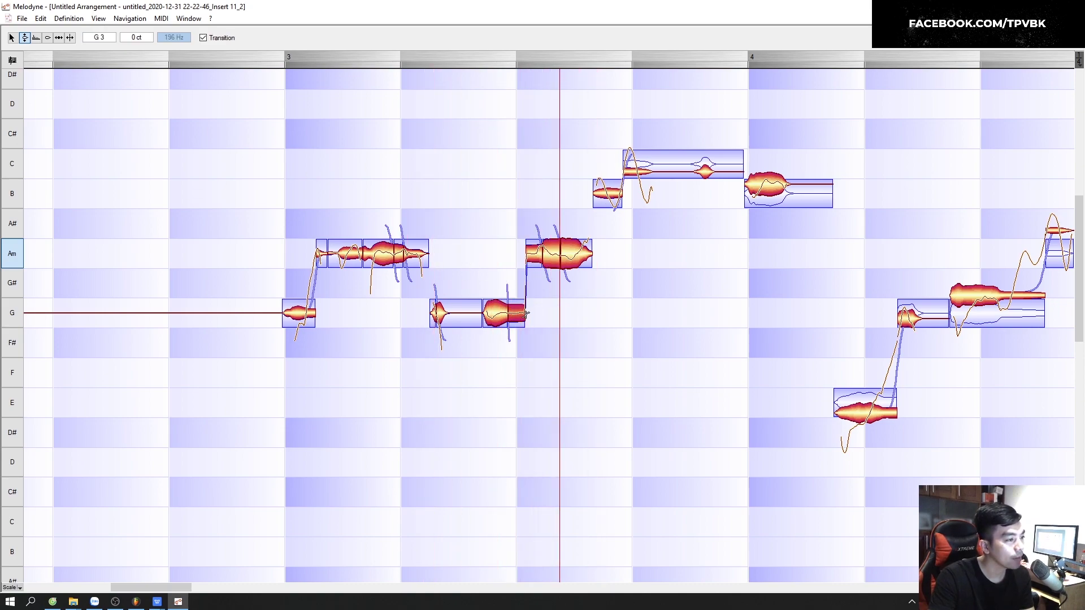
{"action": "left_click_drag", "start_coordinate": [532, 259], "coordinate": [514, 259]}
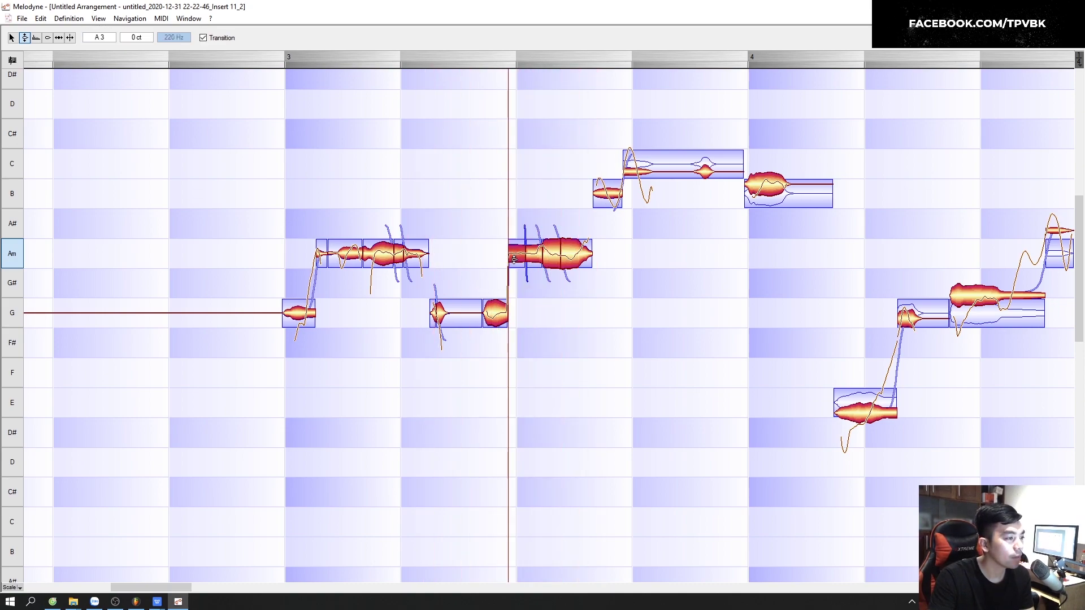
{"action": "left_click", "coordinate": [438, 249]}
{"action": "left_click", "coordinate": [315, 200]}
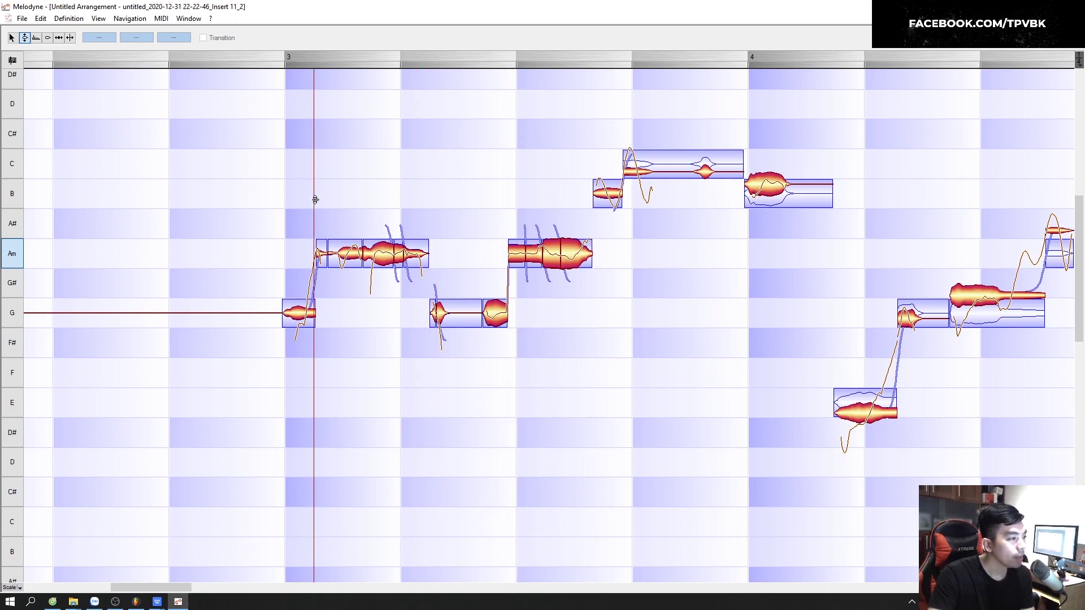
- Soften the pitch transition from the lowered G 3 piece into the following A notes in bar 3, and play it back
{"action": "left_click", "coordinate": [508, 287]}
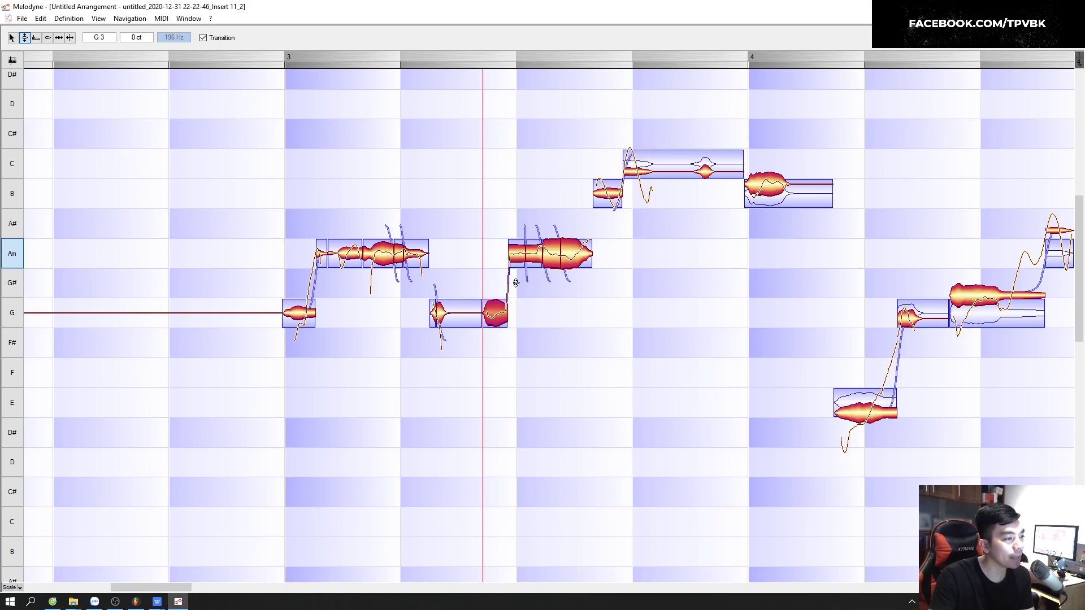
{"action": "left_click", "coordinate": [377, 245]}
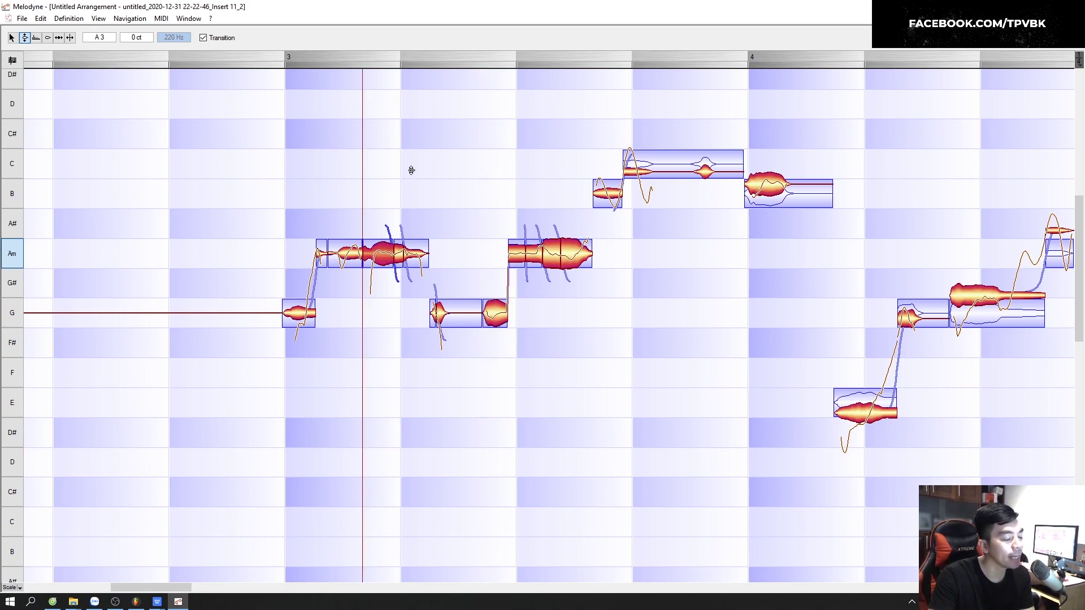
{"action": "left_click", "coordinate": [359, 165]}
{"action": "key", "text": "space"}
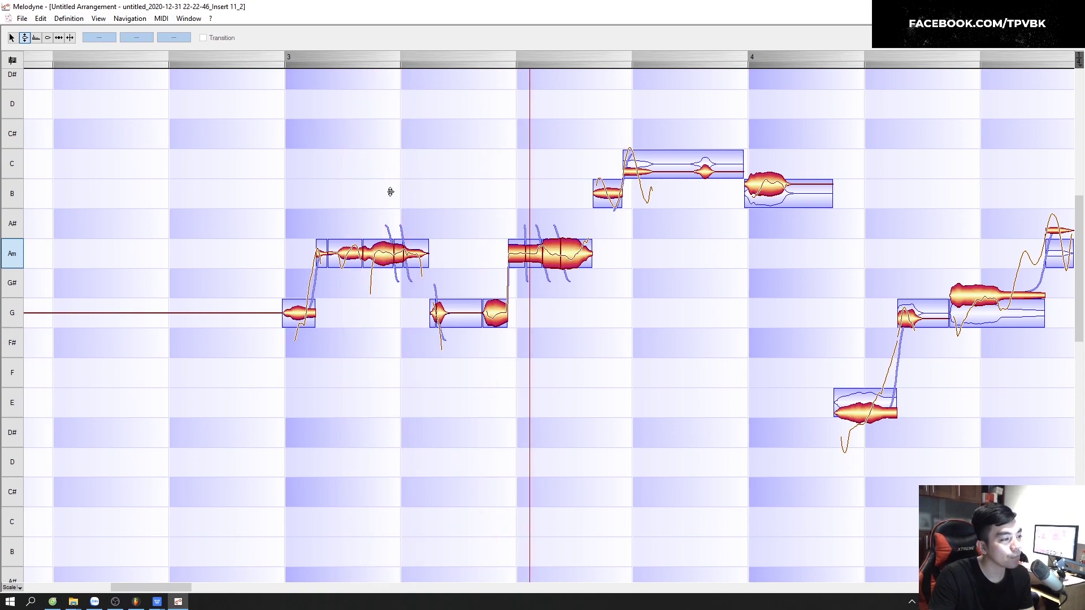
{"action": "left_click", "coordinate": [482, 214]}
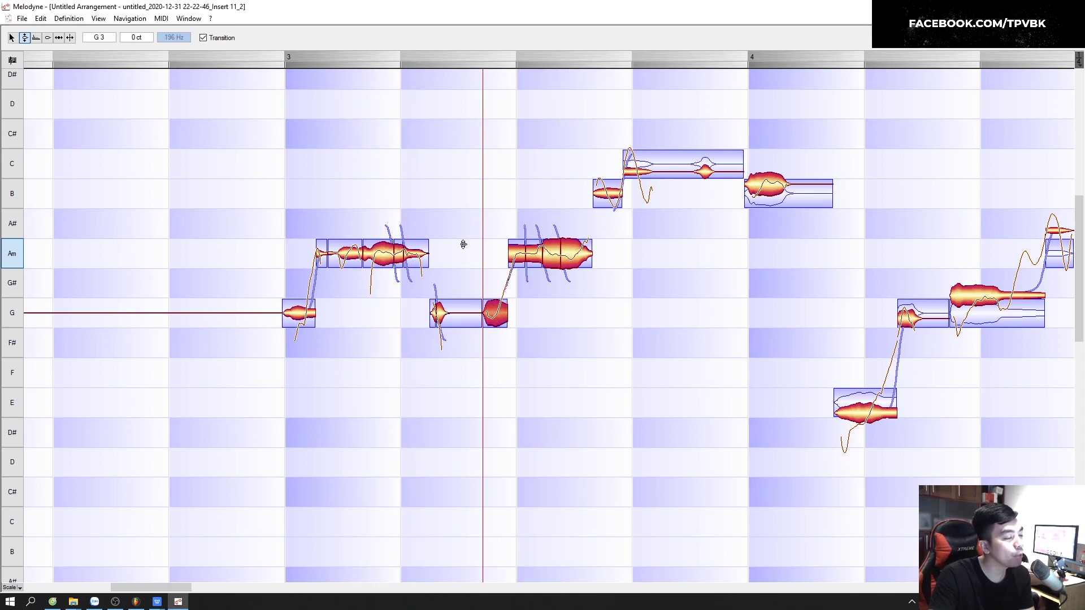
{"action": "left_click", "coordinate": [460, 245]}
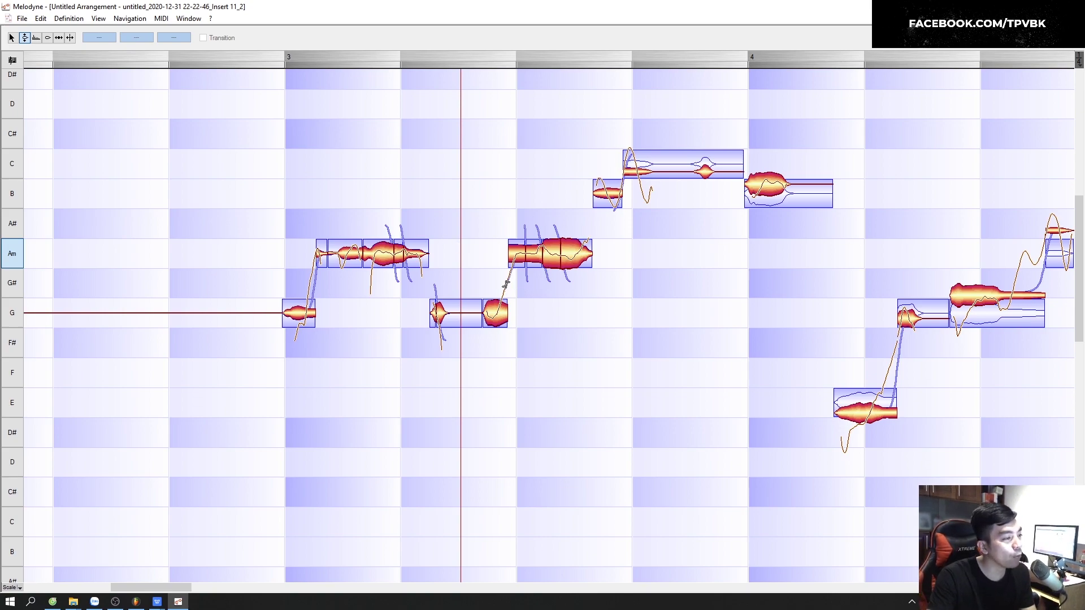
{"action": "left_click", "coordinate": [506, 293]}
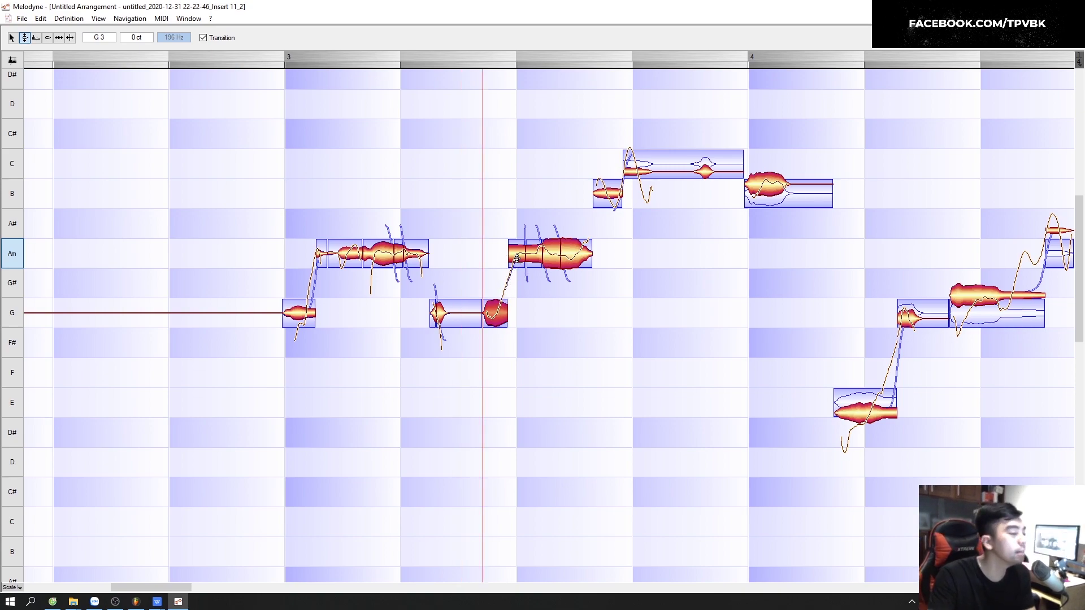
{"action": "double_click", "coordinate": [456, 243]}
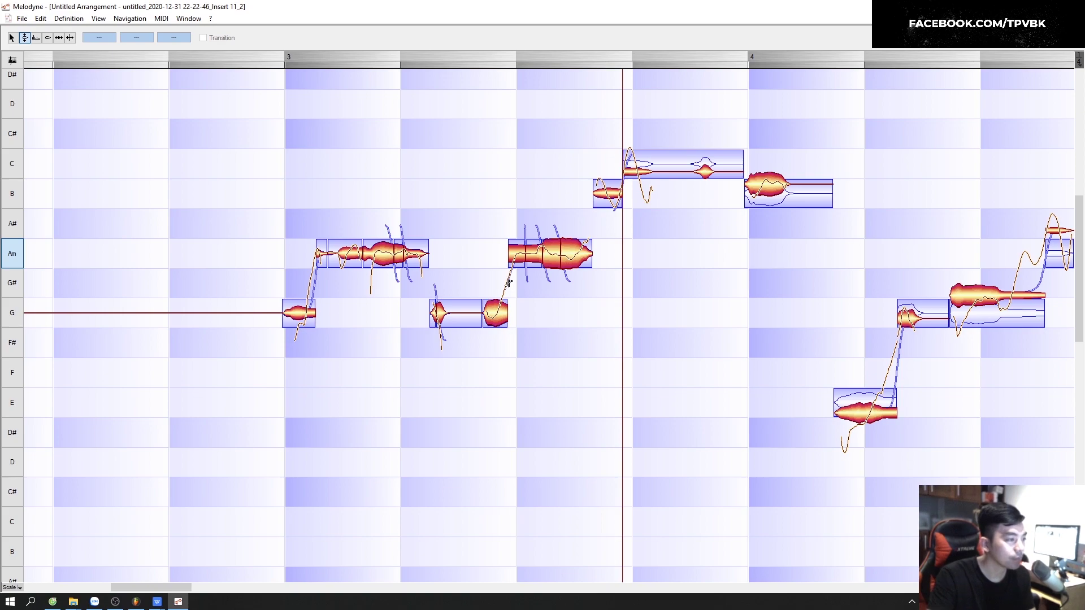
- Try a steep transition between the G 3 piece and the following A notes, and play it for comparison
{"action": "double_click", "coordinate": [438, 253]}
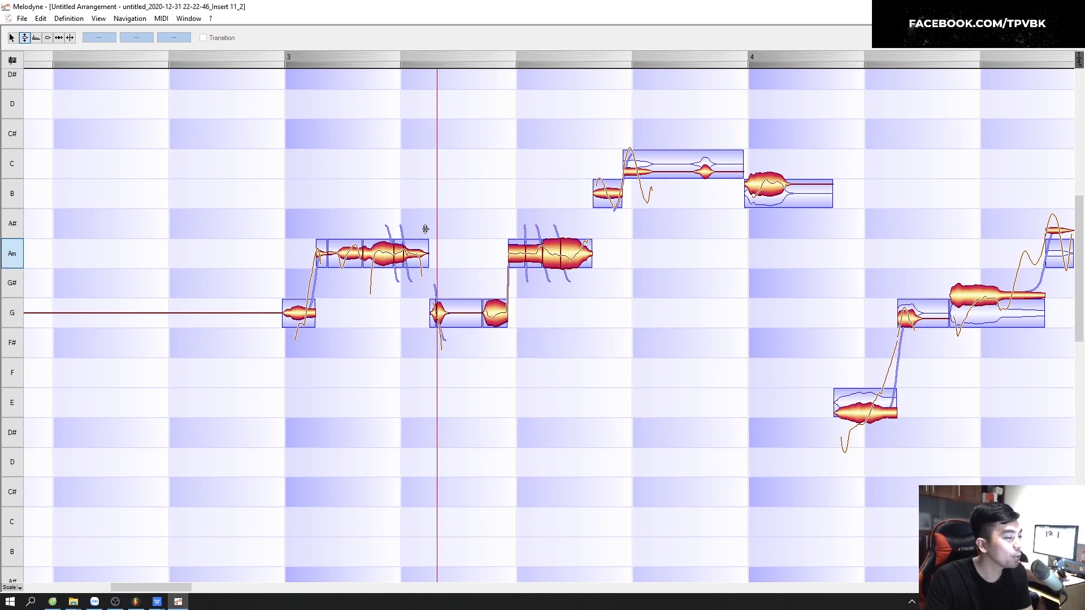
{"action": "key", "text": "space"}
{"action": "key", "text": "space"}
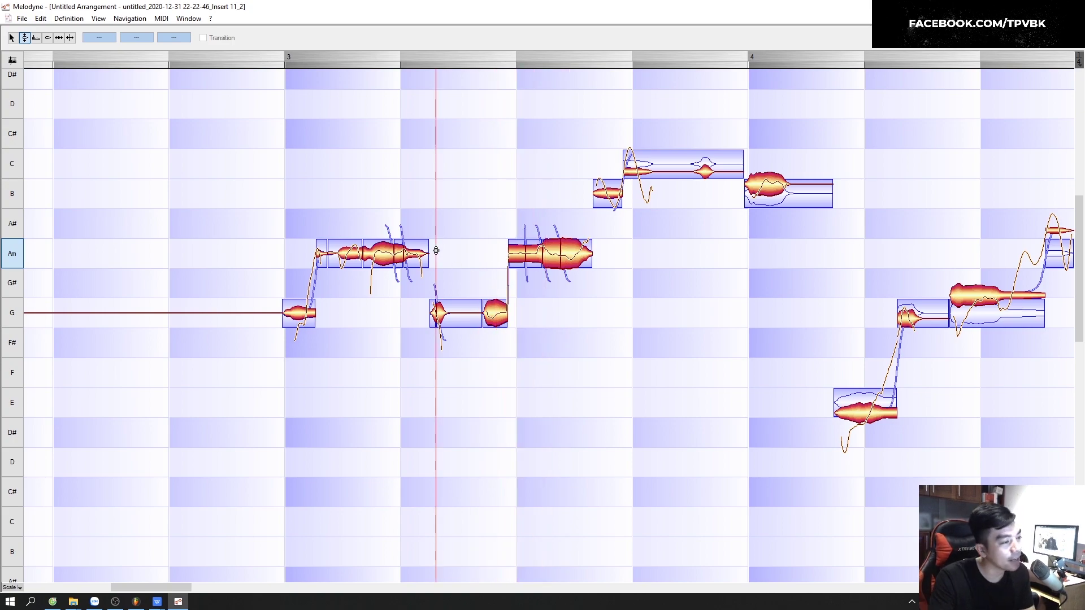
{"action": "key", "text": "space"}
{"action": "key", "text": "space"}
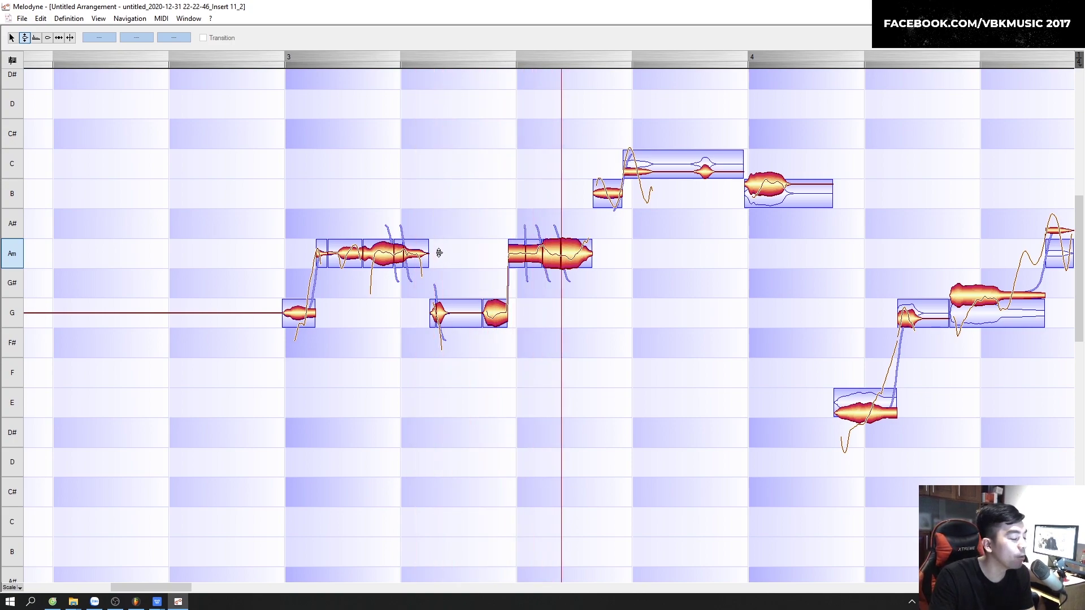
- Soften the G-to-A transition in bar 3 again, and centre the first note of bar 4 on B 3 after auditioning it at C 4
{"action": "left_click", "coordinate": [475, 235]}
{"action": "key", "text": "Right"}
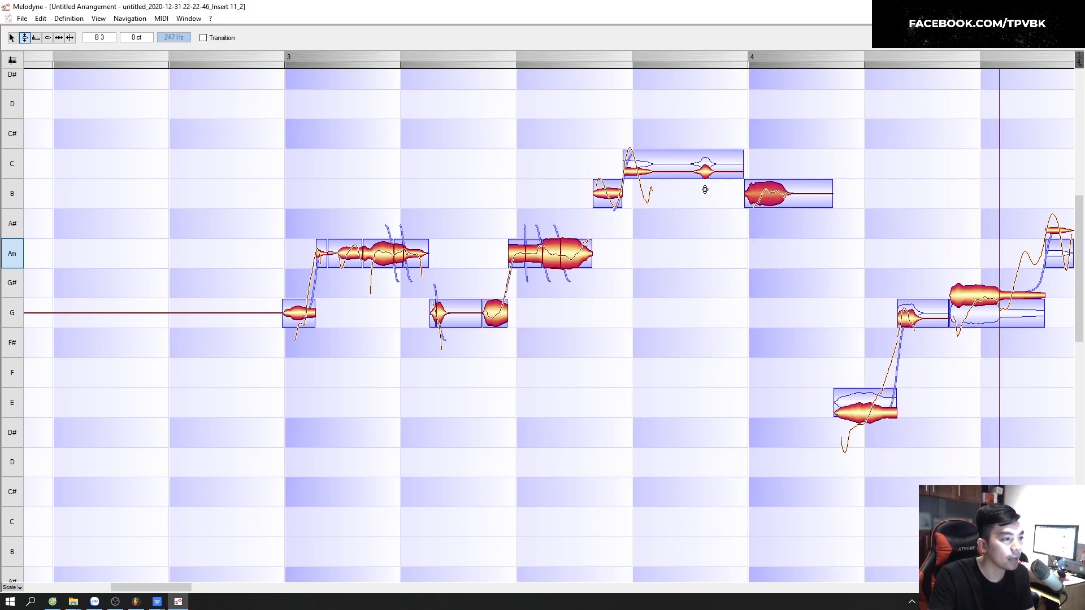
{"action": "left_click", "coordinate": [760, 192]}
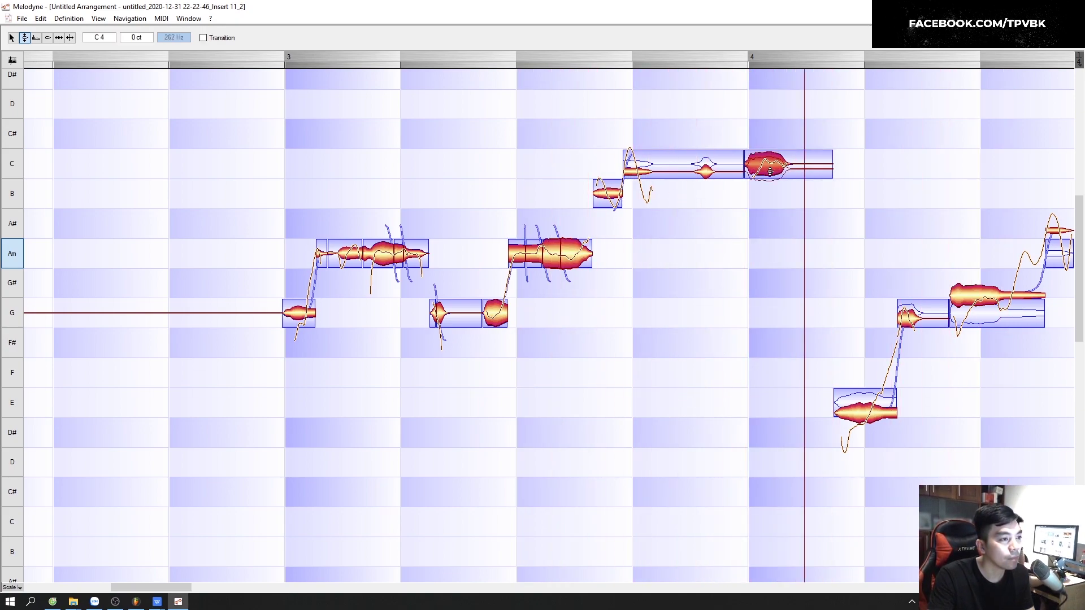
{"action": "left_click", "coordinate": [680, 175]}
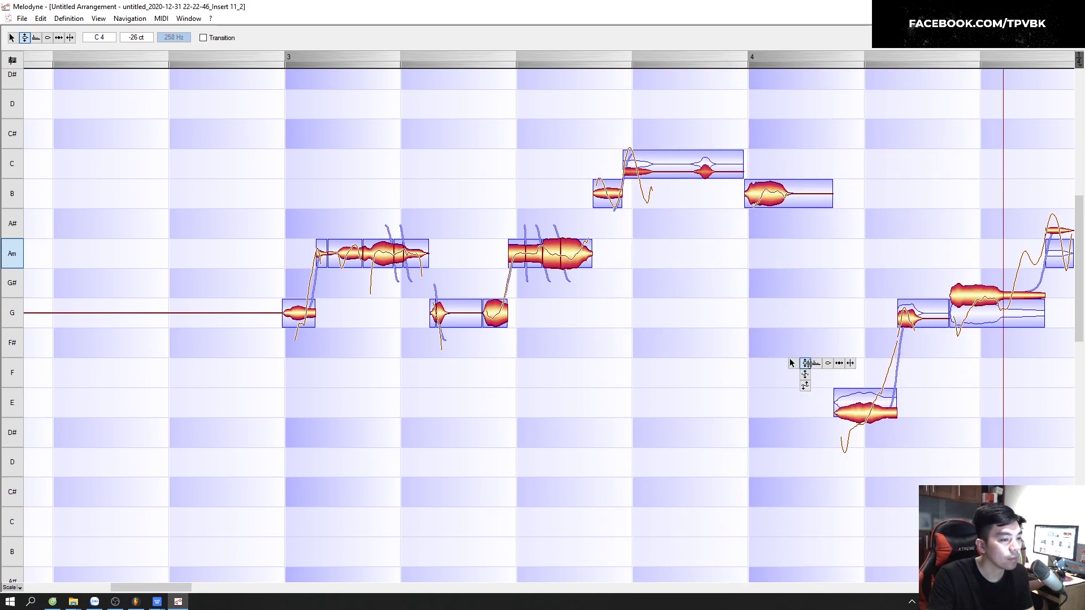
- Split the low note in bar 4 into three pieces with Note Separation, then centre them on E and the following two notes on G
{"action": "right_click", "coordinate": [806, 364]}
{"action": "left_click", "coordinate": [853, 371]}
{"action": "double_click", "coordinate": [868, 406]}
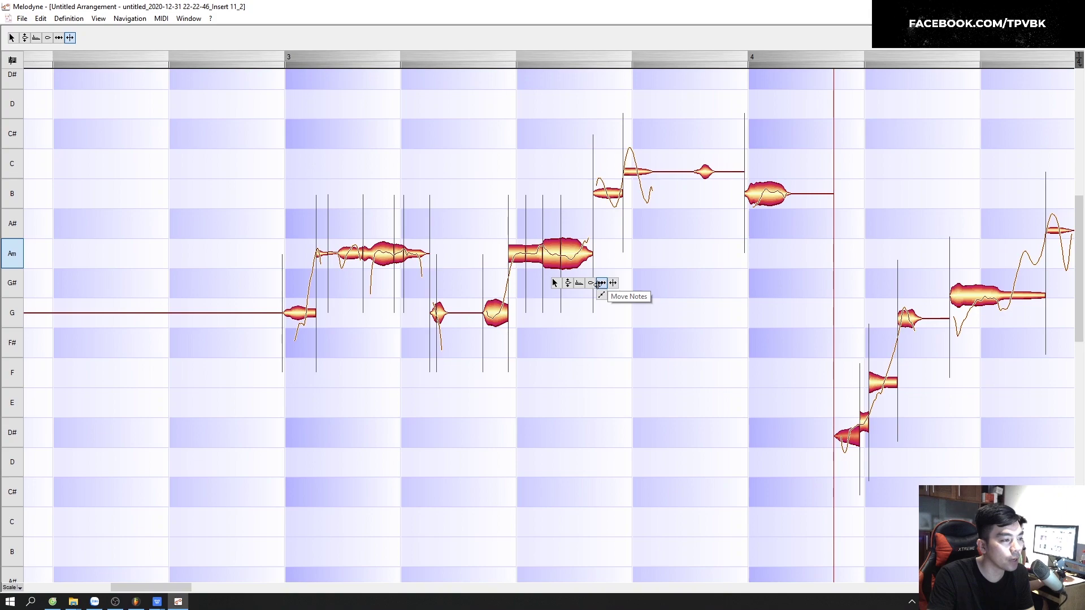
{"action": "left_click", "coordinate": [567, 282]}
{"action": "left_click_drag", "start_coordinate": [751, 327], "coordinate": [1054, 485]}
{"action": "double_click", "coordinate": [883, 372]}
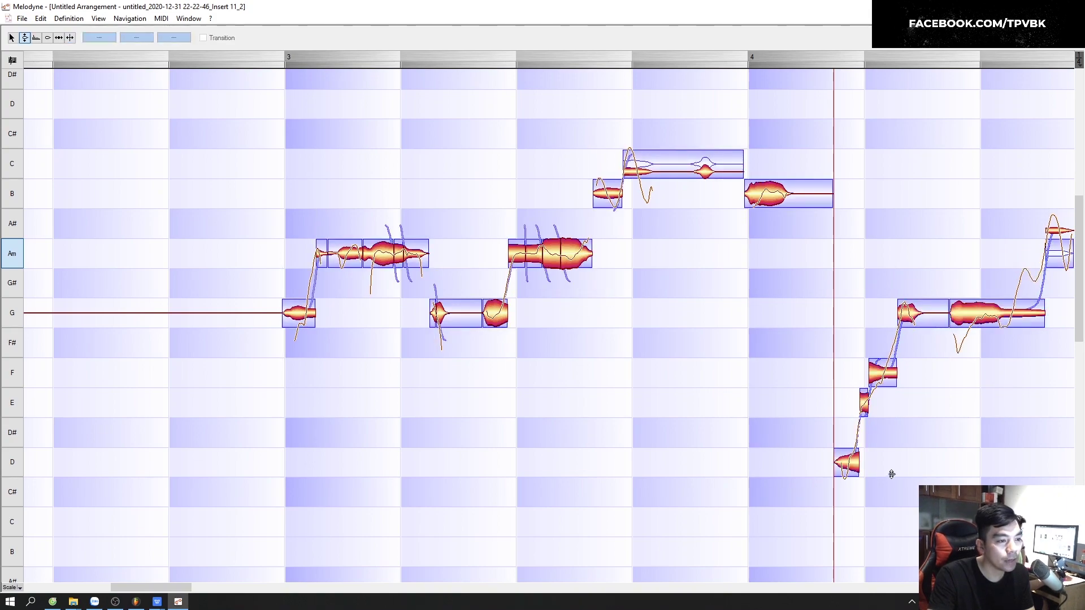
{"action": "key", "text": "ctrl+z"}
{"action": "key", "text": "ctrl+z"}
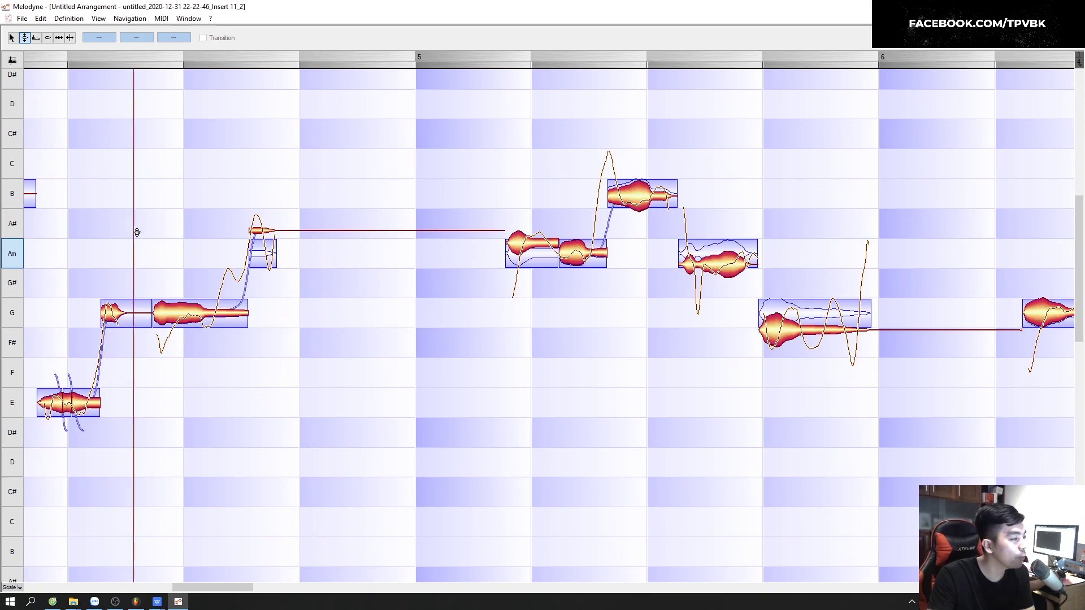
- Split the long G note in bar 4 past its middle, centre its first part on G and the rest with the next note on A, and play
{"action": "right_click", "coordinate": [139, 231]}
{"action": "left_click", "coordinate": [182, 220]}
{"action": "double_click", "coordinate": [217, 317]}
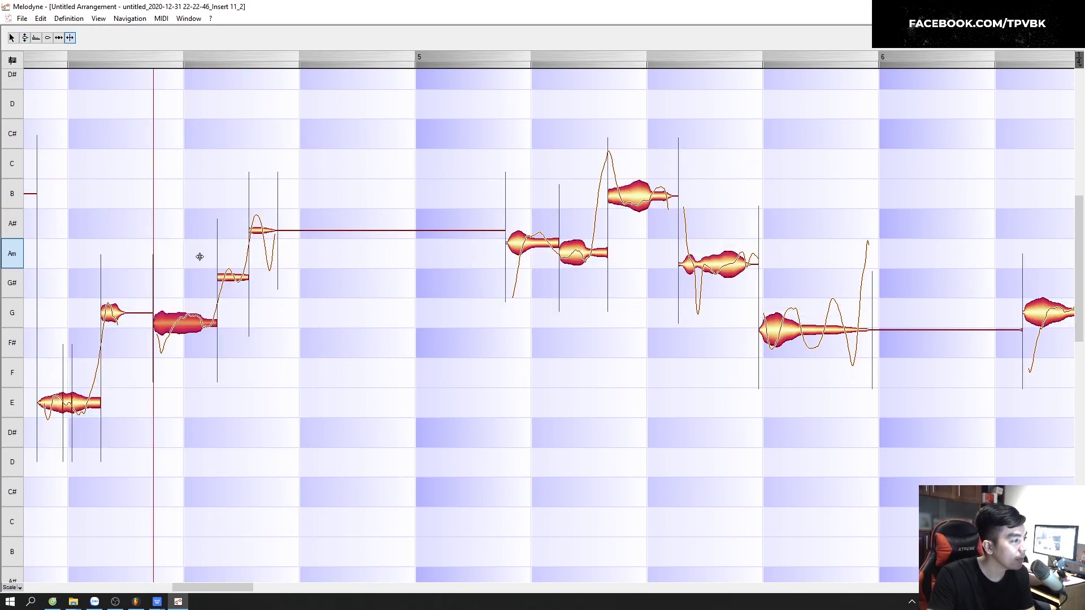
{"action": "right_click", "coordinate": [86, 171]}
{"action": "left_click", "coordinate": [83, 160]}
{"action": "left_click_drag", "start_coordinate": [160, 388], "coordinate": [305, 203]}
{"action": "double_click", "coordinate": [224, 277]}
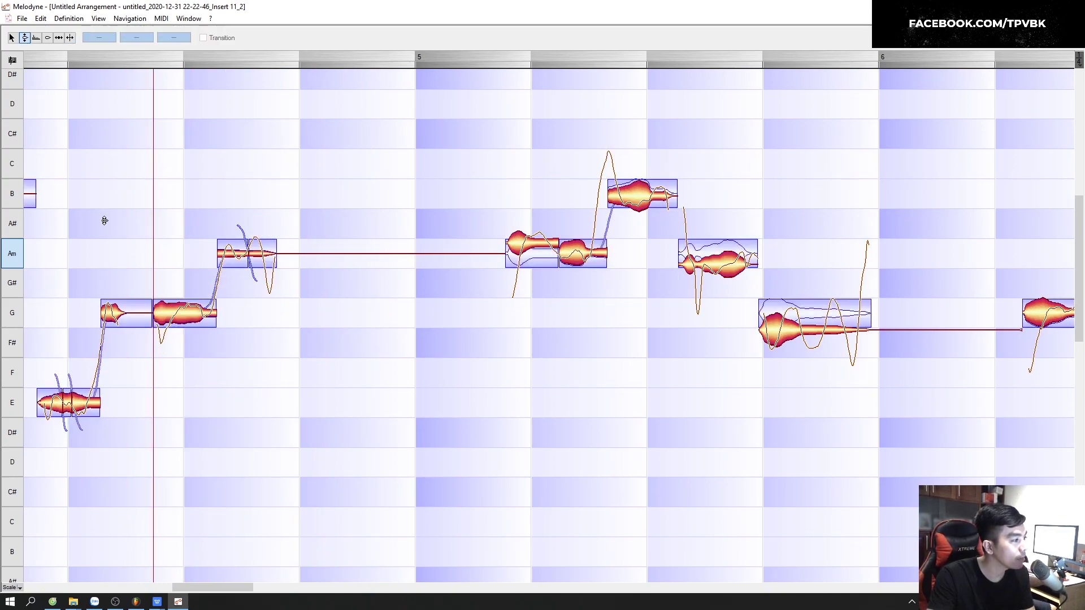
{"action": "double_click", "coordinate": [68, 241]}
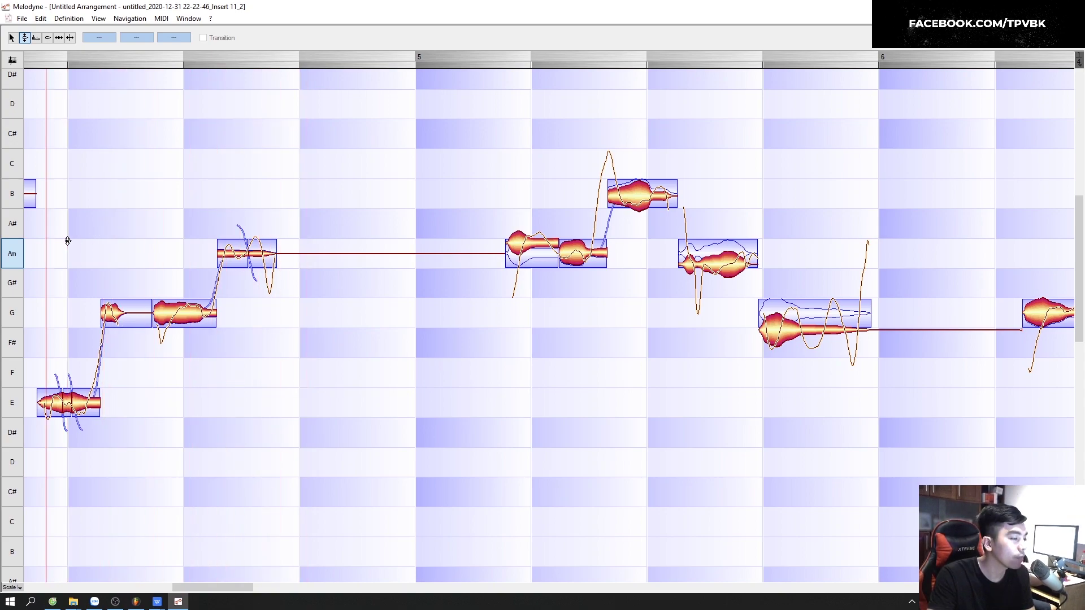
{"action": "double_click", "coordinate": [482, 188]}
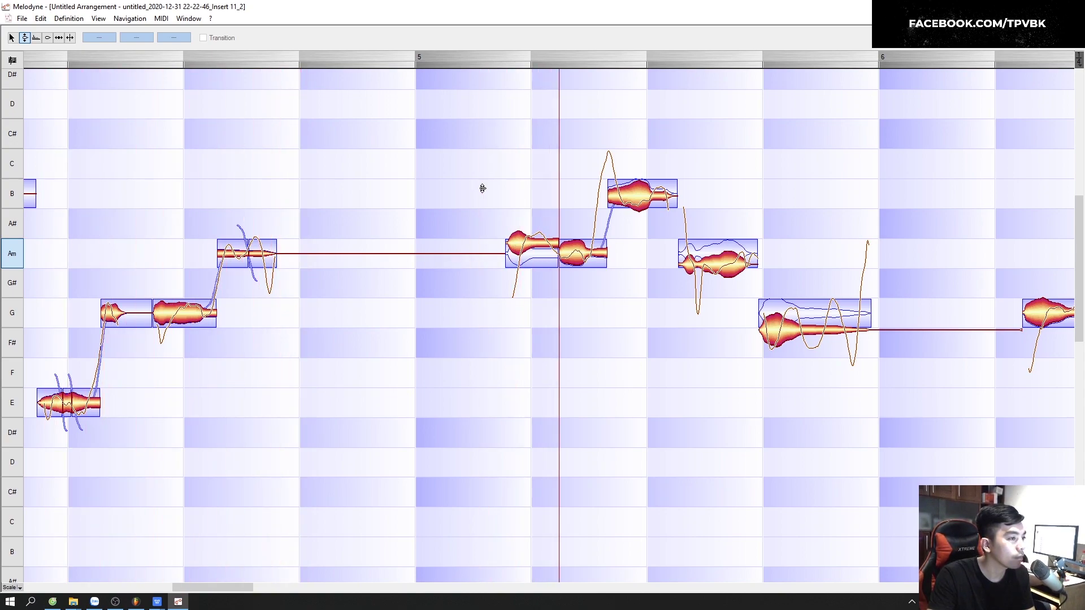
- Split the two A pieces in bar 5 into three and two parts and the following B note into three with Note Separation
{"action": "double_click", "coordinate": [474, 188]}
{"action": "double_click", "coordinate": [502, 163]}
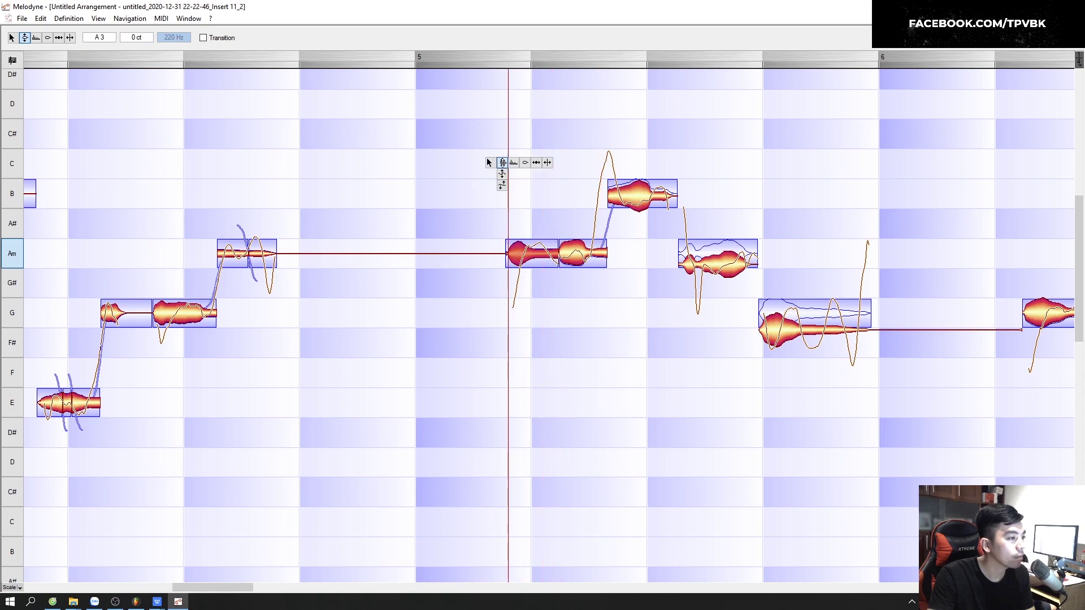
{"action": "key", "text": "F6"}
{"action": "double_click", "coordinate": [526, 254]}
{"action": "double_click", "coordinate": [543, 252]}
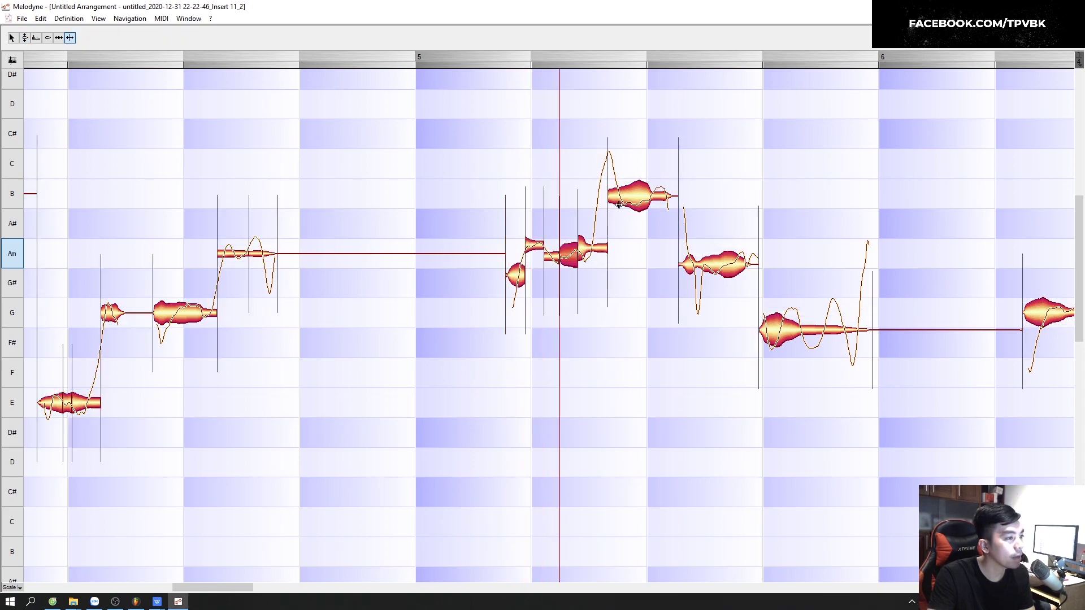
{"action": "double_click", "coordinate": [621, 198]}
- Centre the bar 5 phrase with the pitch tool so its notes sit on A, B, A and G, and play it
{"action": "key", "text": "F2"}
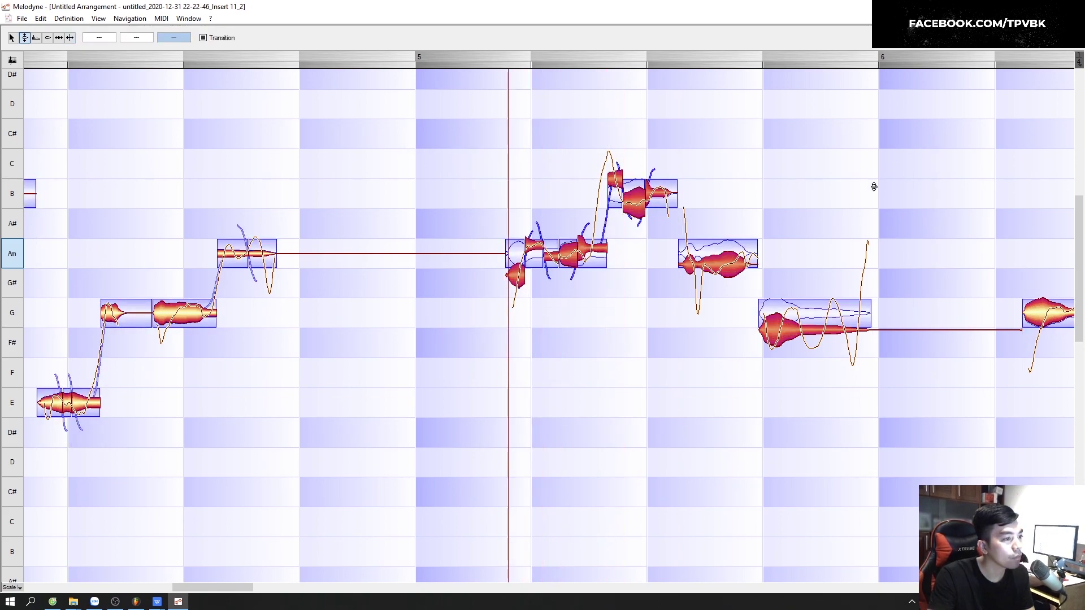
{"action": "double_click", "coordinate": [470, 168]}
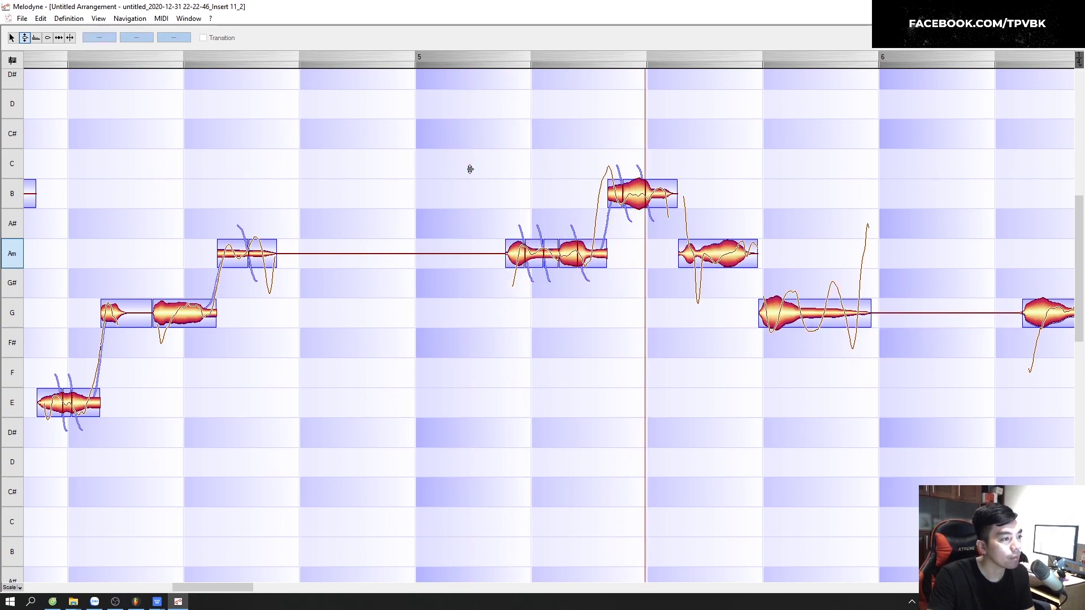
{"action": "key", "text": "space"}
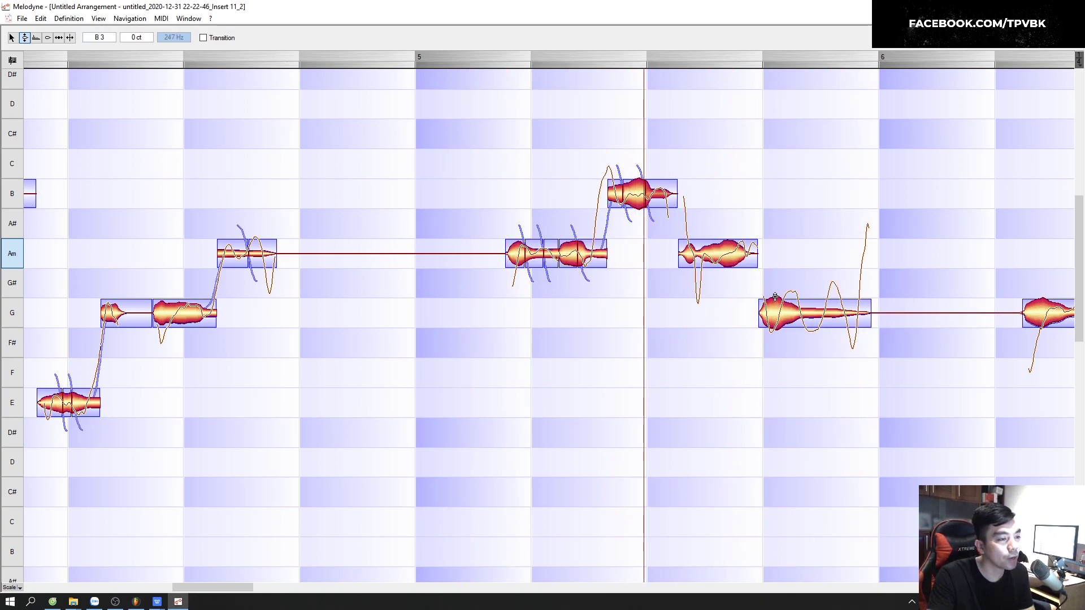
- Try the long G note at the end of bar 5 on A 3, and undo the move
{"action": "left_click", "coordinate": [773, 293]}
{"action": "left_click_drag", "start_coordinate": [773, 292], "coordinate": [811, 232]}
{"action": "key", "text": "ctrl+z"}
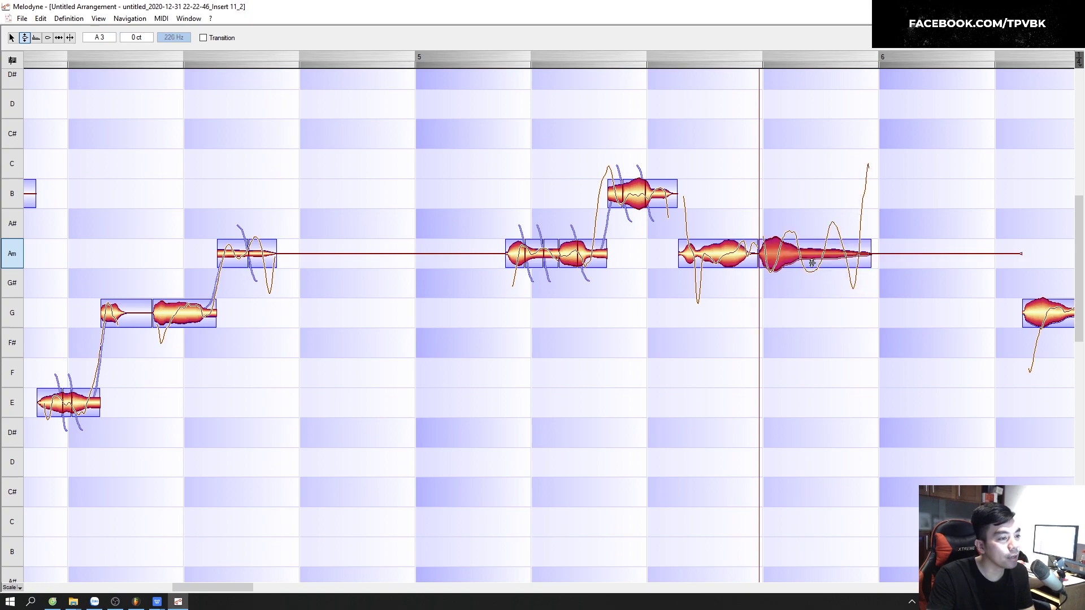
- Split the long G note at the end of bar 5 into three pieces and centre them all on G 3
{"action": "right_click", "coordinate": [730, 281]}
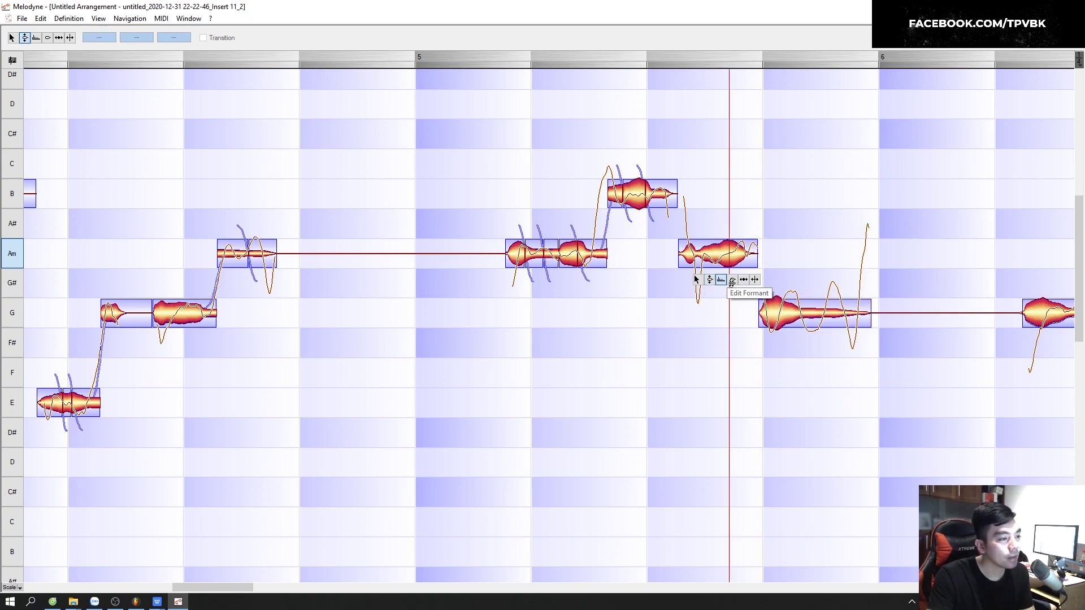
{"action": "left_click", "coordinate": [775, 304]}
{"action": "double_click", "coordinate": [781, 316]}
{"action": "double_click", "coordinate": [840, 309]}
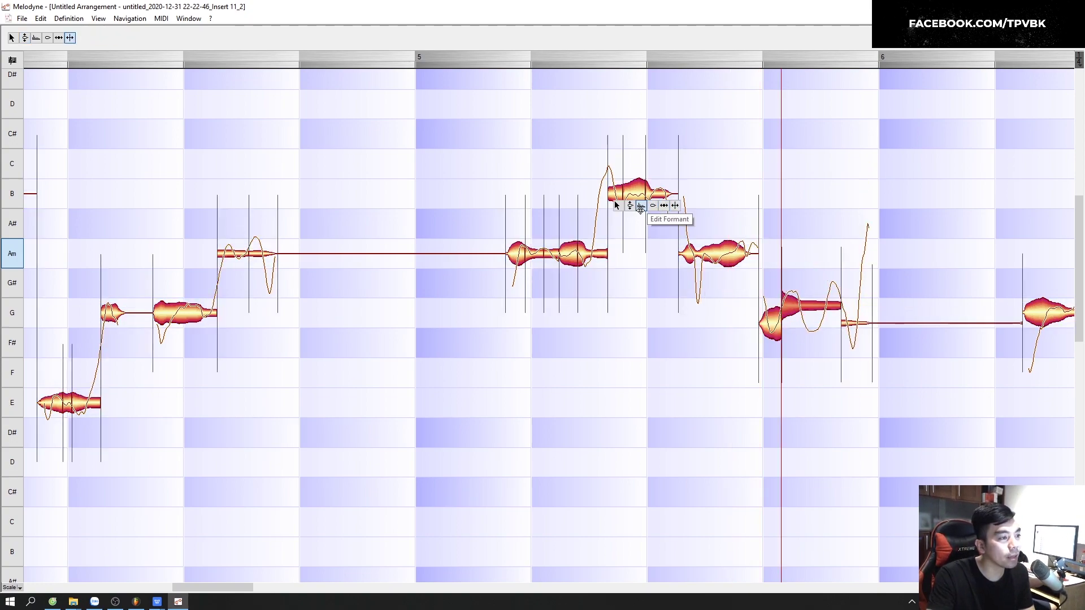
{"action": "left_click", "coordinate": [630, 205]}
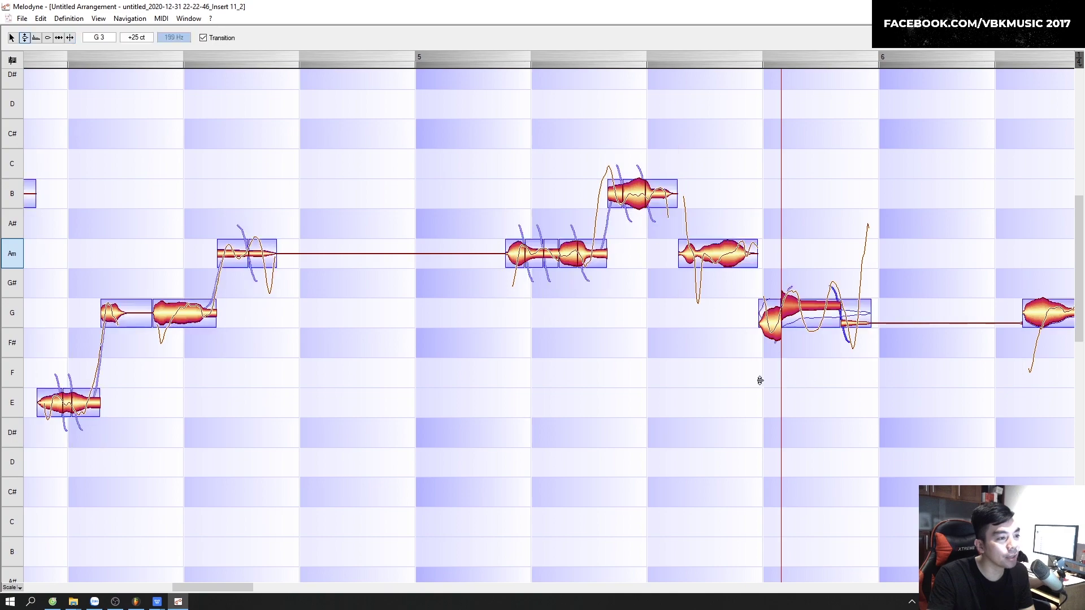
{"action": "left_click", "coordinate": [714, 288]}
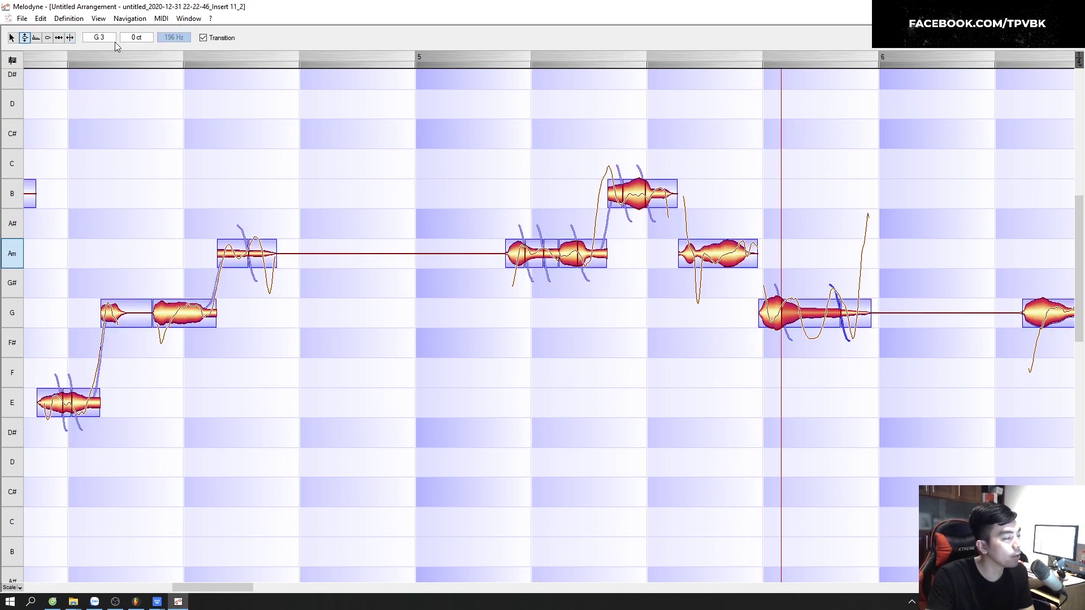
- Play the phrase from bar 4, and fine-tune the first piece of the long G 3 note, trying offsets of +6 and -1 ct
{"action": "left_click", "coordinate": [149, 71]}
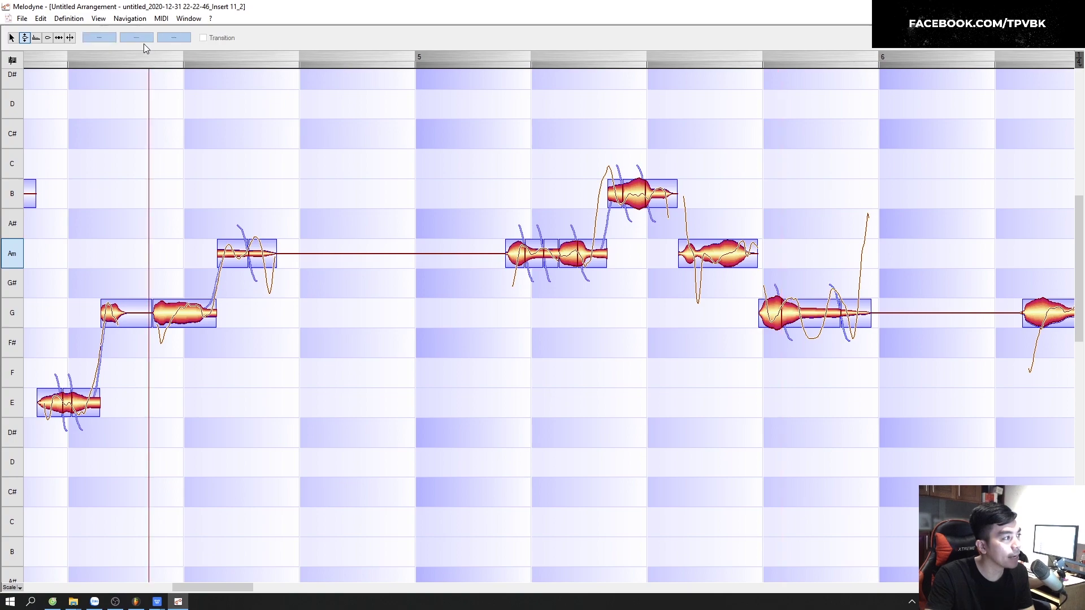
{"action": "left_click", "coordinate": [769, 318]}
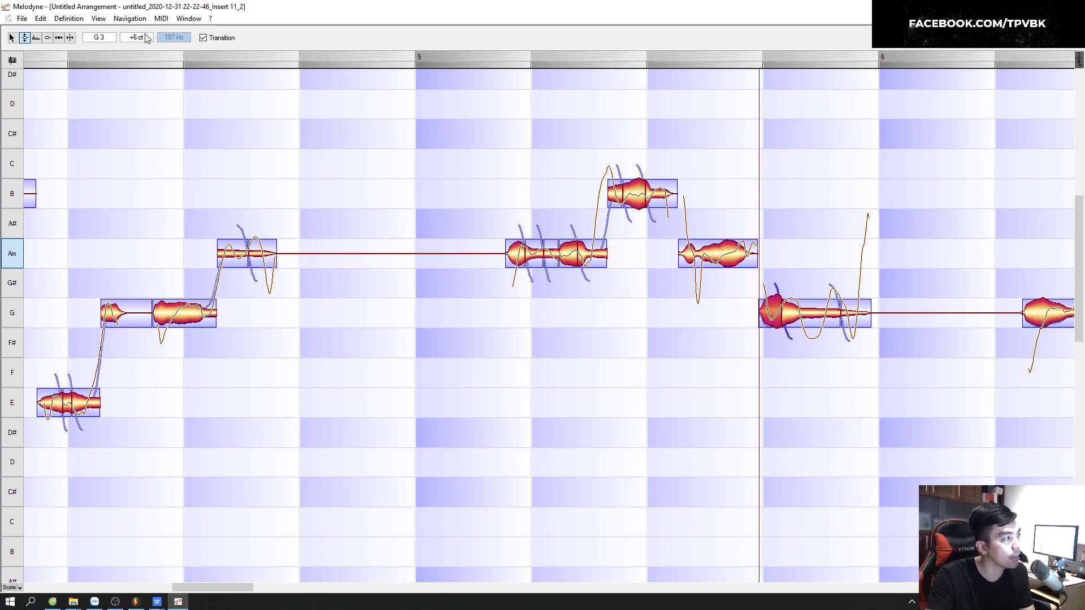
{"action": "scroll", "coordinate": [146, 38], "scroll_direction": "down", "scroll_amount": 2}
{"action": "scroll", "coordinate": [153, 39], "scroll_direction": "down", "scroll_amount": 2}
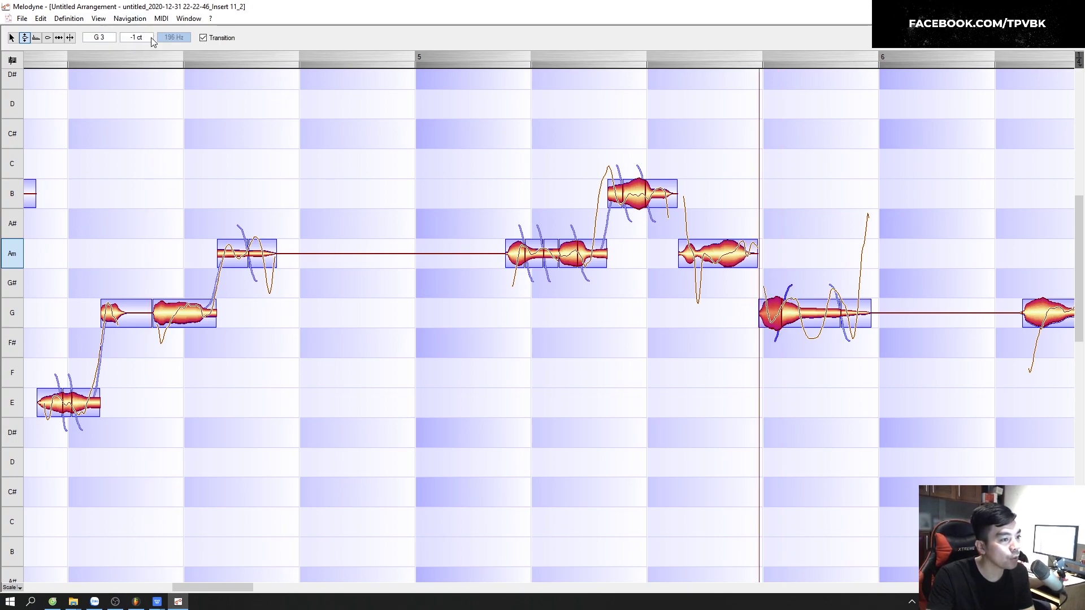
{"action": "scroll", "coordinate": [153, 38], "scroll_direction": "up", "scroll_amount": 1}
{"action": "scroll", "coordinate": [153, 36], "scroll_direction": "down", "scroll_amount": 3}
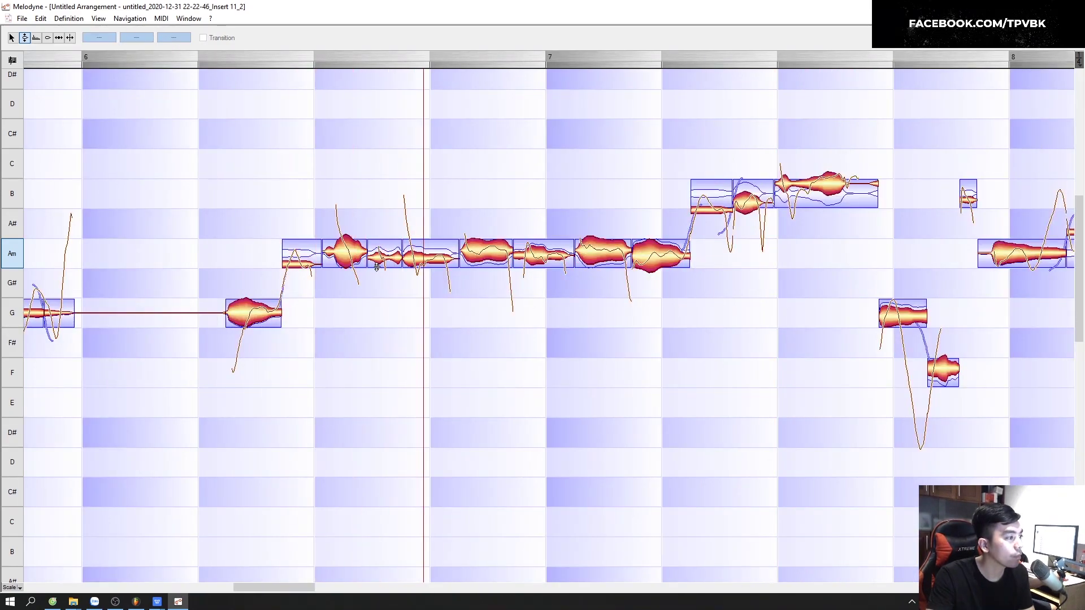
- Play bar 6, and split its first short A note into three pieces with Note Separation
{"action": "left_click", "coordinate": [218, 228]}
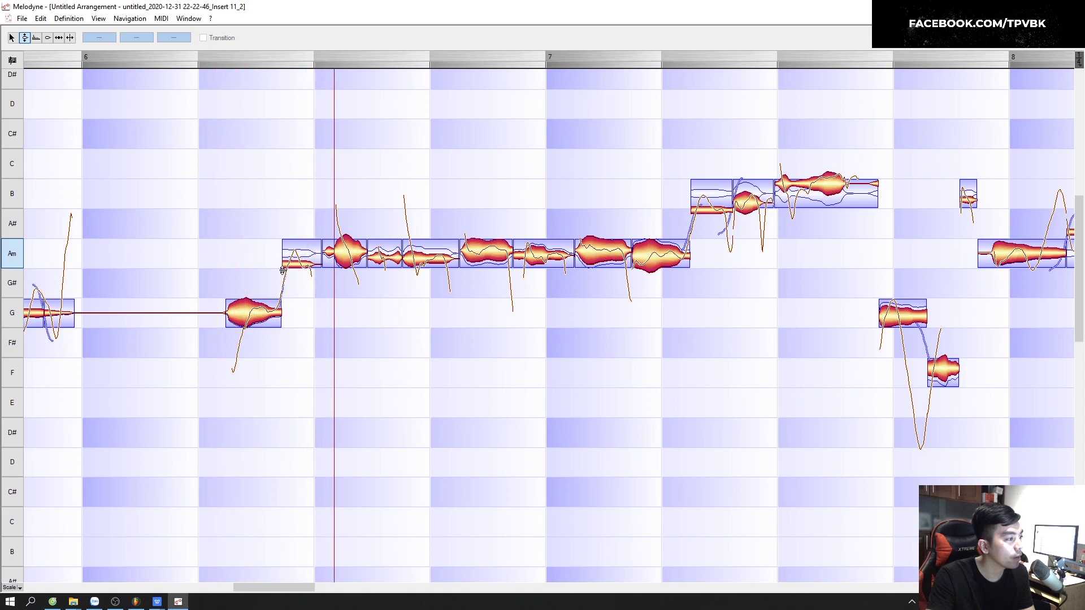
{"action": "right_click", "coordinate": [248, 207]}
{"action": "left_click", "coordinate": [299, 205]}
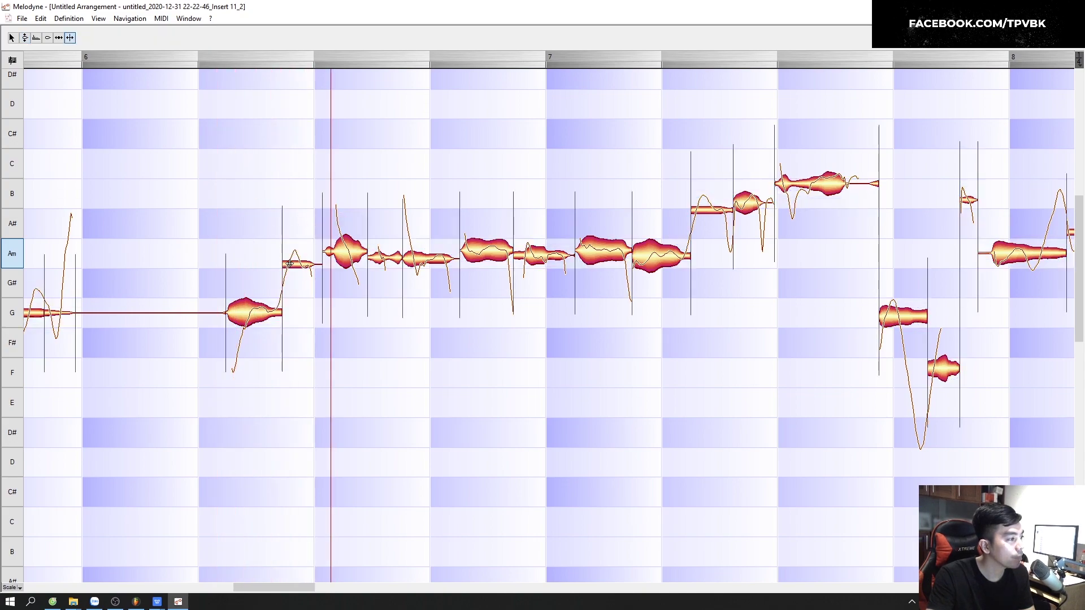
{"action": "double_click", "coordinate": [299, 261]}
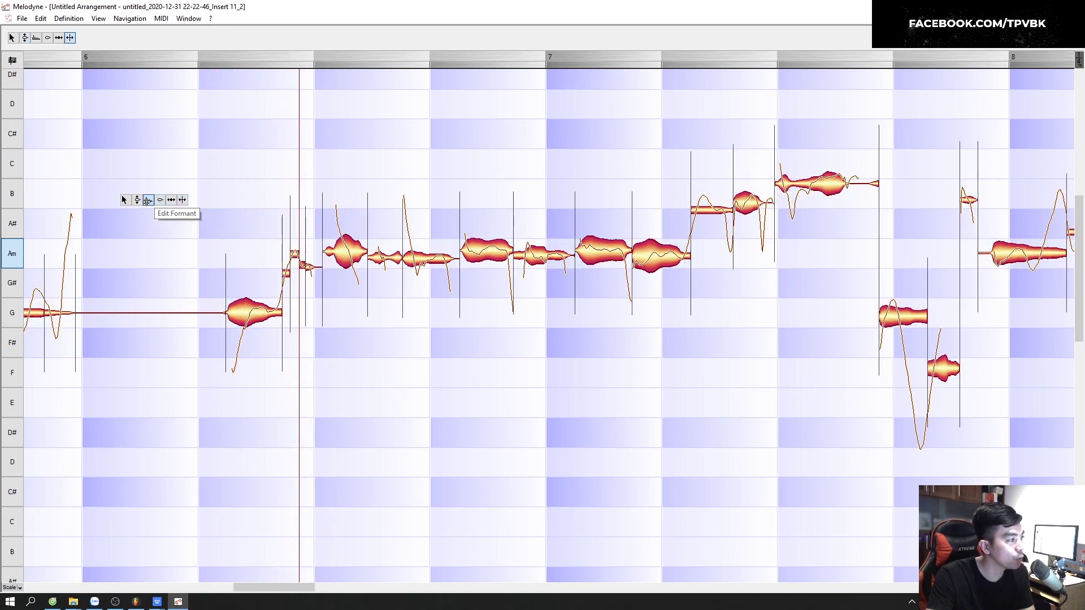
- Centre the pitches of all notes in bars 6 and 7, including the new A pieces, and play the passage
{"action": "left_click", "coordinate": [137, 199]}
{"action": "left_click_drag", "start_coordinate": [196, 407], "coordinate": [859, 180]}
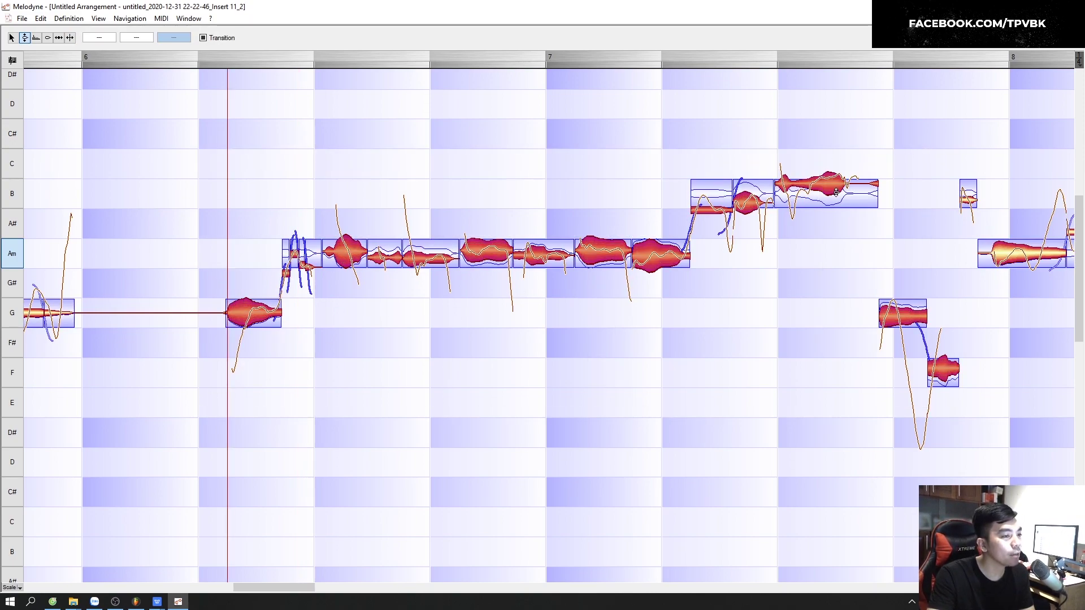
{"action": "left_click", "coordinate": [190, 238]}
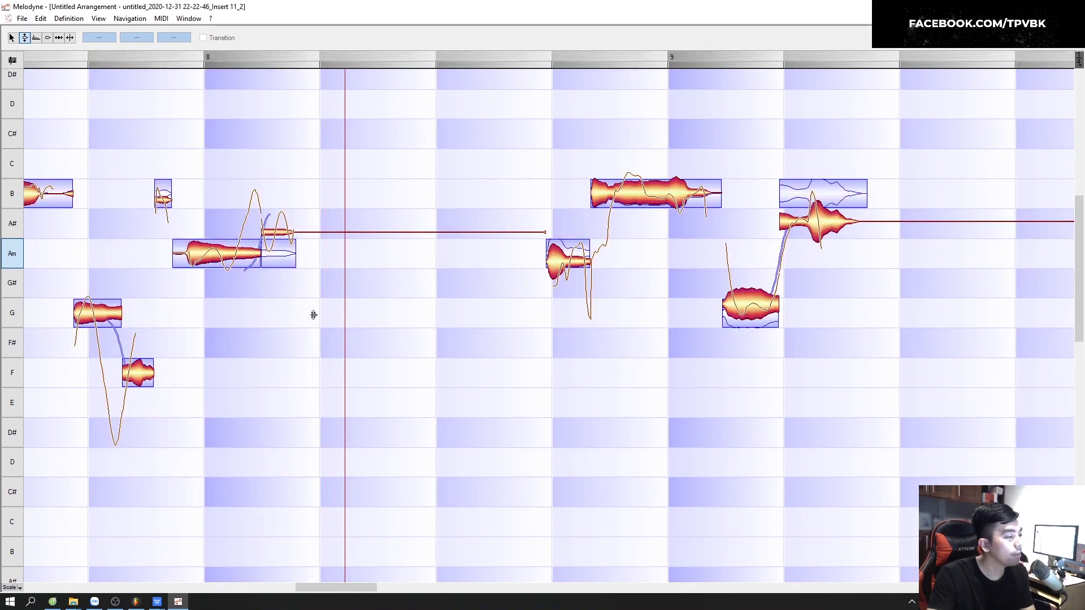
- Select all notes of the vocal, centre their pitches, and return to bars 8 to 10 for playback
{"action": "scroll", "coordinate": [329, 573], "scroll_direction": "right", "scroll_amount": 5}
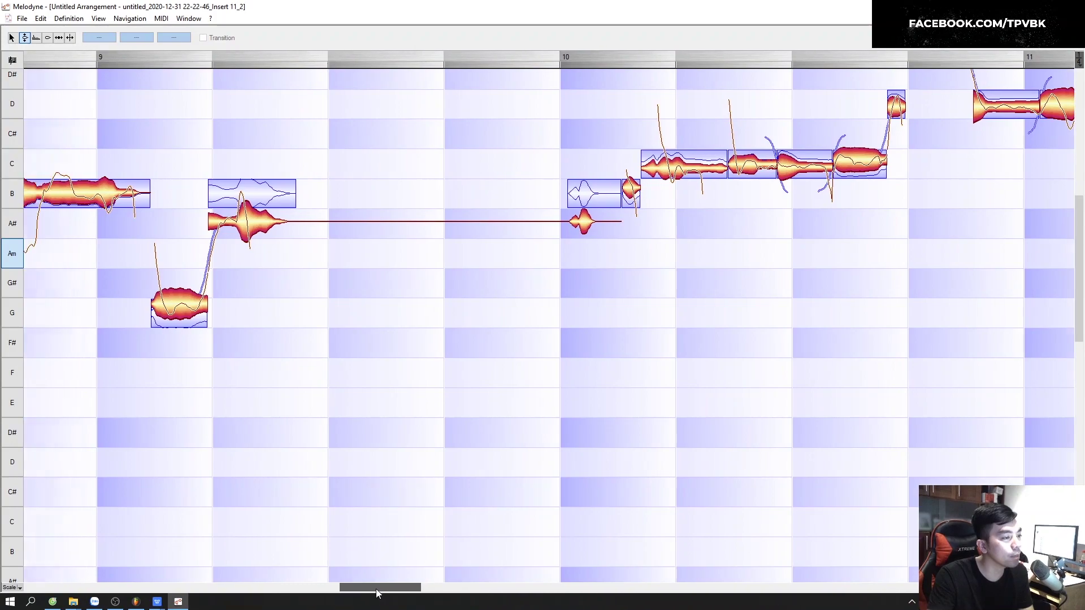
{"action": "scroll", "coordinate": [407, 590], "scroll_direction": "right", "scroll_amount": 2}
{"action": "key", "text": "ctrl+a"}
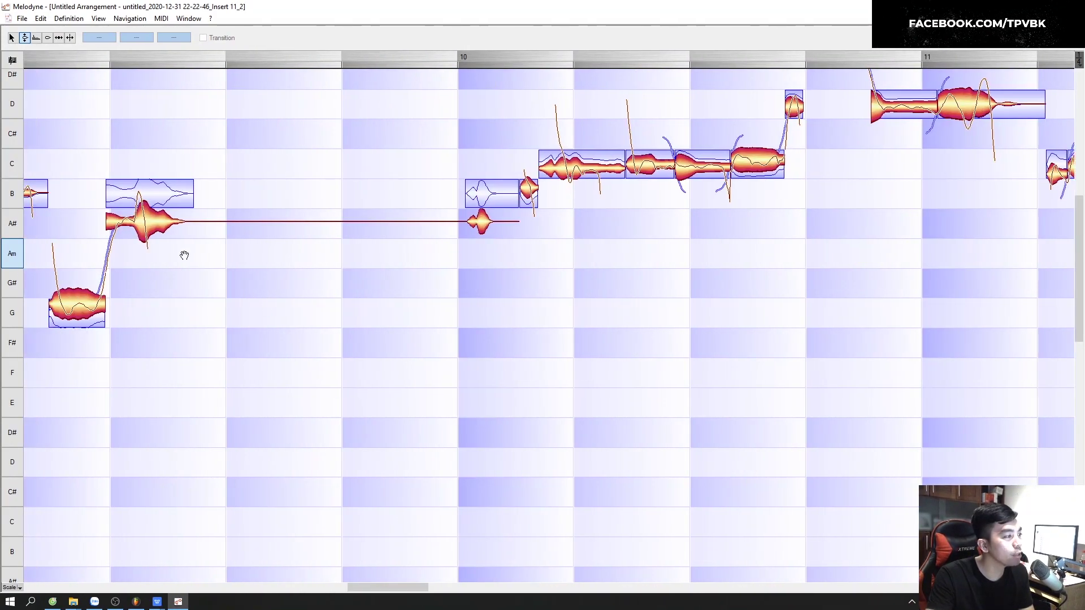
{"action": "scroll", "coordinate": [472, 604], "scroll_direction": "right", "scroll_amount": 1}
{"action": "scroll", "coordinate": [467, 438], "scroll_direction": "up", "scroll_amount": 2}
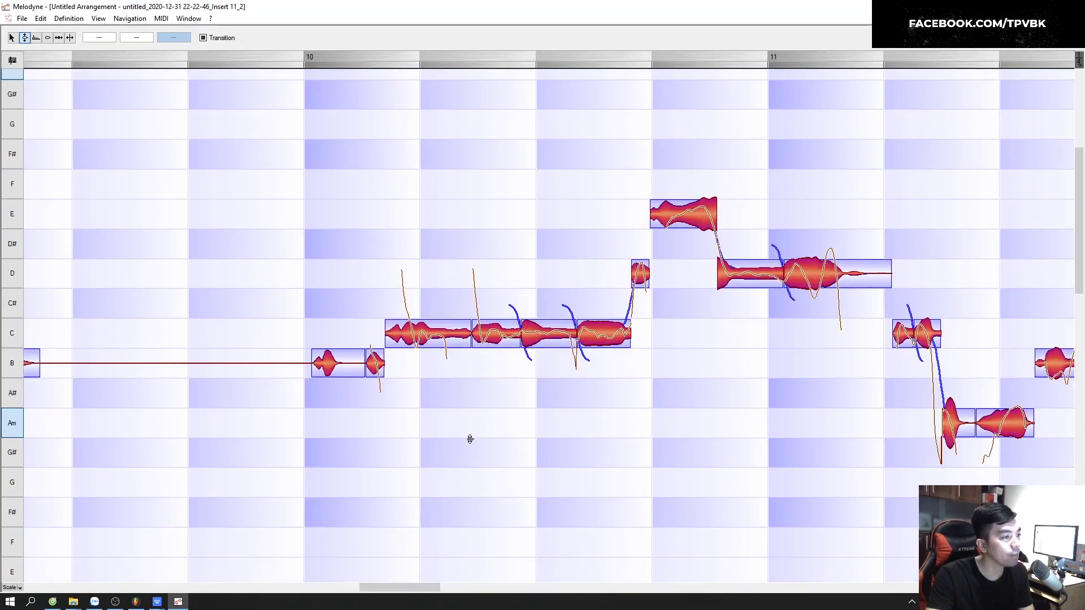
{"action": "left_click_drag", "start_coordinate": [427, 587], "coordinate": [371, 592]}
{"action": "left_click", "coordinate": [327, 218]}
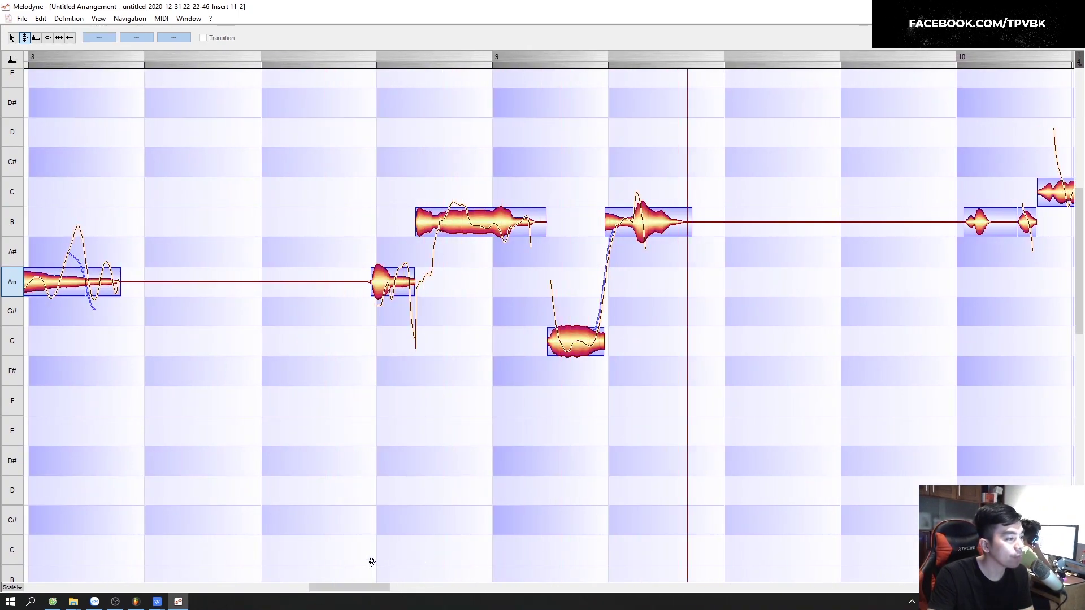
- Try splitting the long B note before bar 9, with its first part on C 4 and the rest centred on B
{"action": "double_click", "coordinate": [370, 210]}
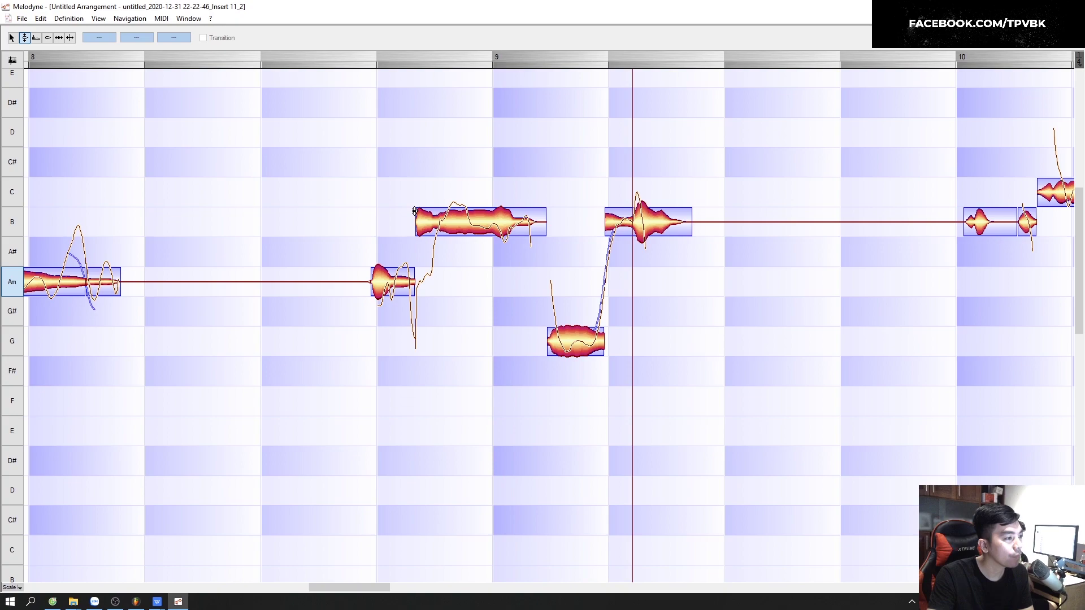
{"action": "double_click", "coordinate": [338, 175]}
{"action": "right_click", "coordinate": [372, 181]}
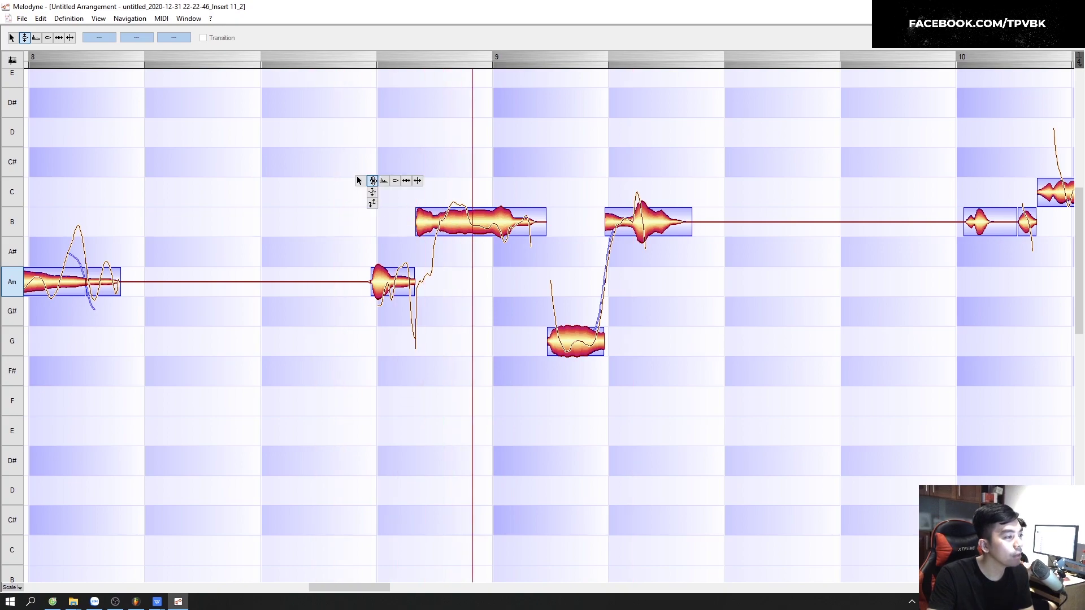
{"action": "left_click", "coordinate": [416, 180]}
{"action": "double_click", "coordinate": [468, 222]}
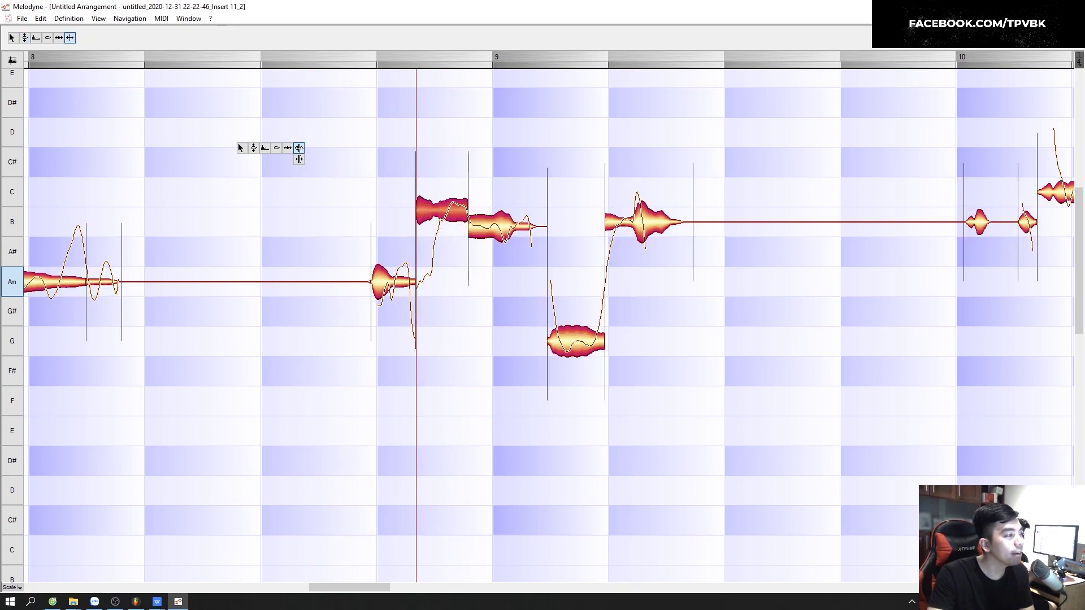
{"action": "left_click", "coordinate": [254, 148]}
{"action": "left_click", "coordinate": [438, 198]}
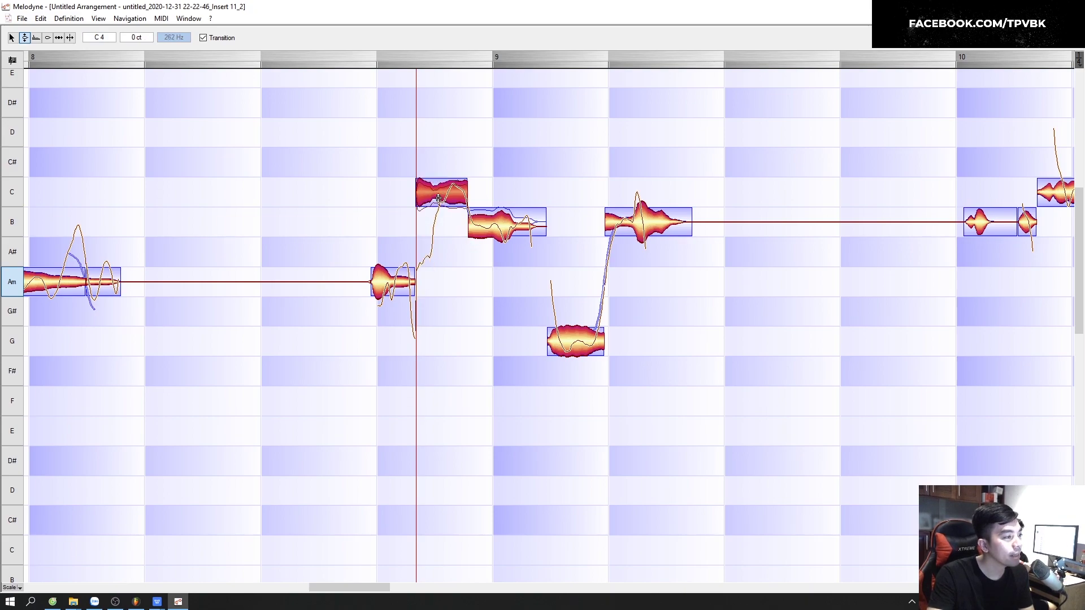
{"action": "left_click", "coordinate": [493, 232]}
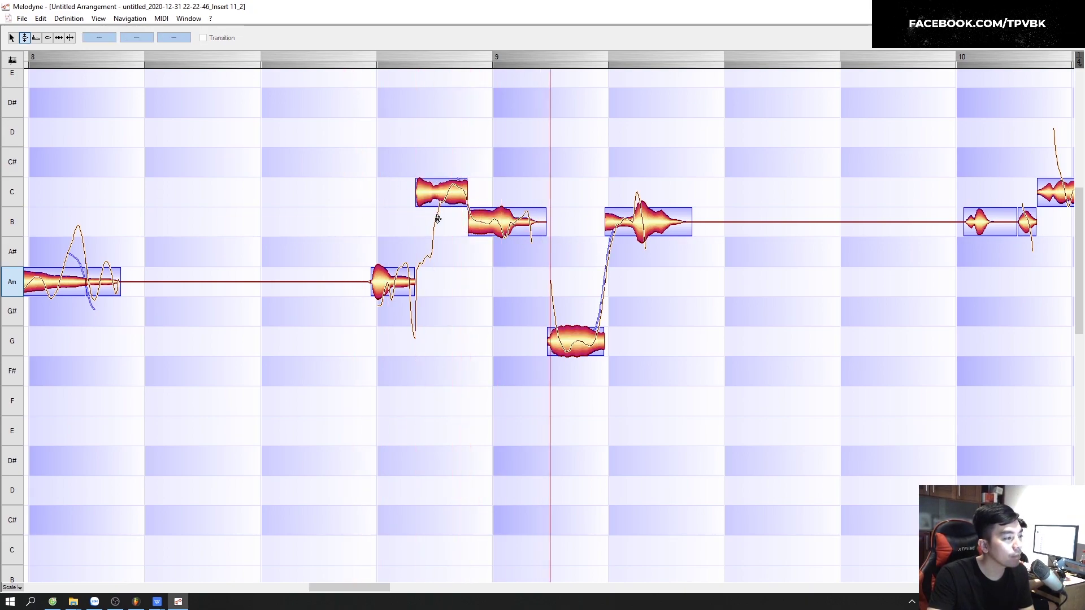
- Compare the first part on B 3, and undo the edits back to the unsplit B note
{"action": "left_click_drag", "start_coordinate": [449, 187], "coordinate": [451, 213]}
{"action": "key", "text": "ctrl+z"}
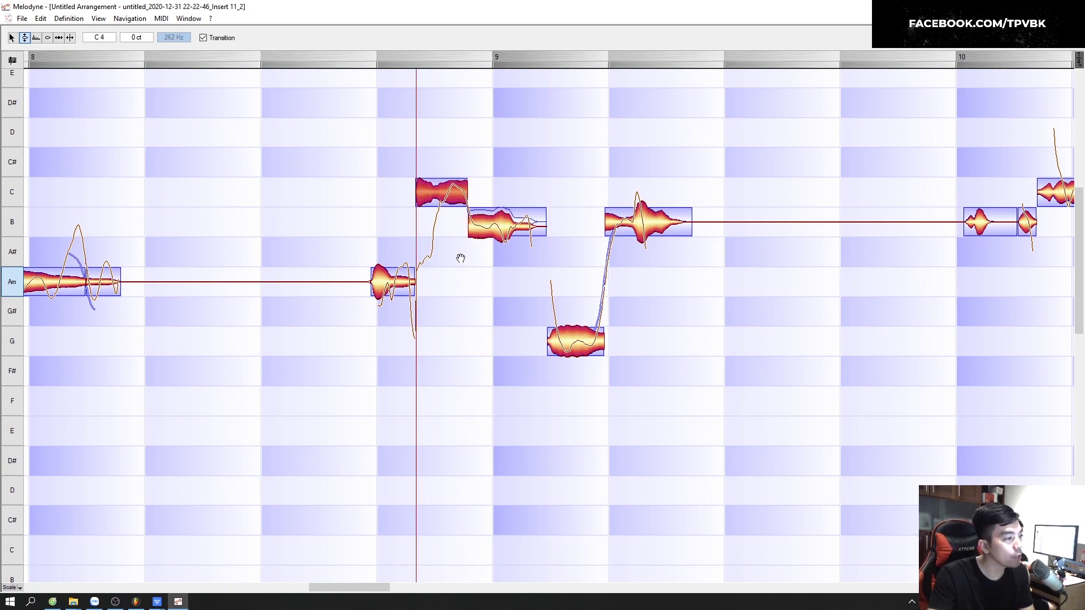
{"action": "key", "text": "ctrl+z"}
{"action": "key", "text": "ctrl+z"}
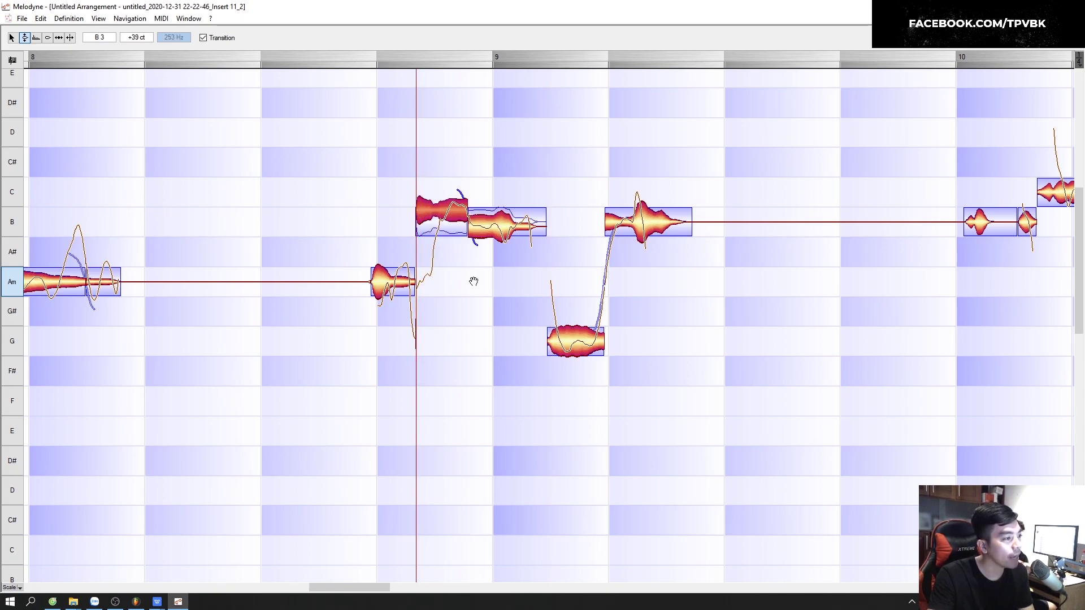
{"action": "left_click", "coordinate": [473, 267]}
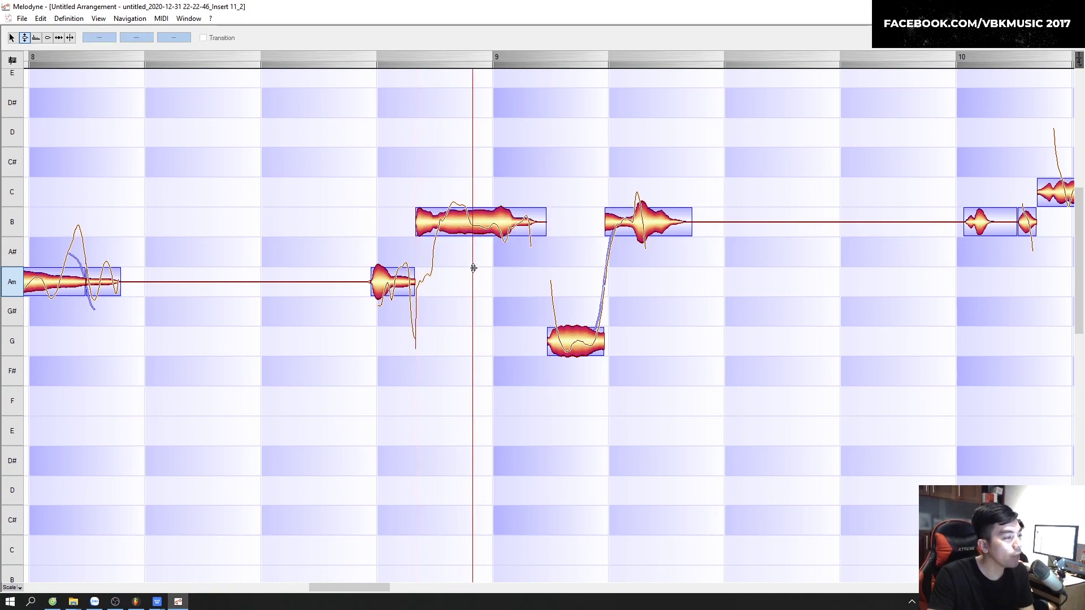
- Split the long B note before bar 9 near its middle, raise the first part to C 4, centre the rest on B, and play on
{"action": "left_click", "coordinate": [452, 233]}
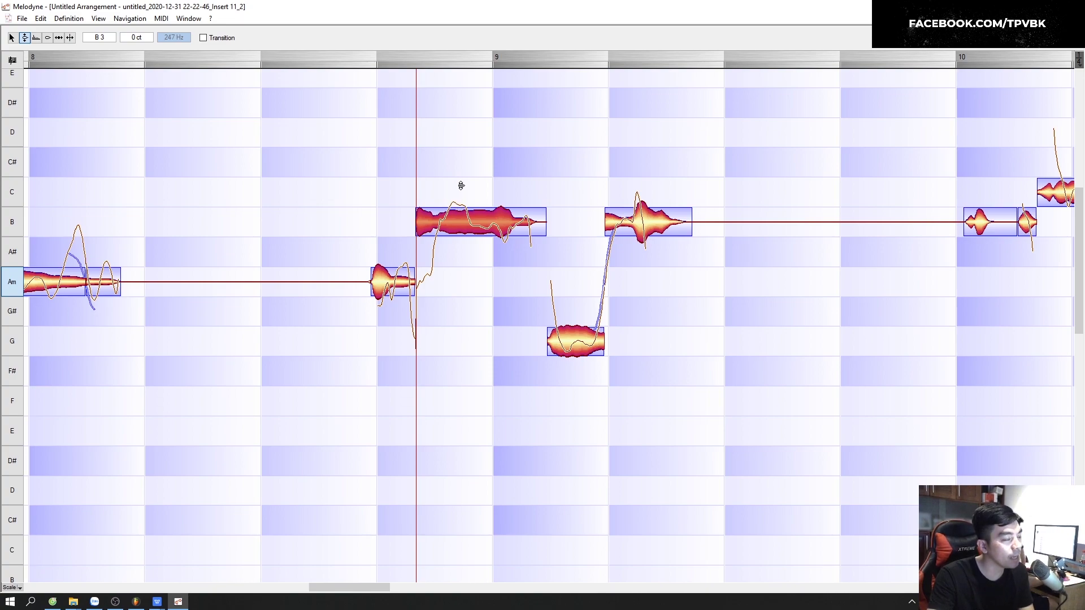
{"action": "left_click", "coordinate": [473, 222]}
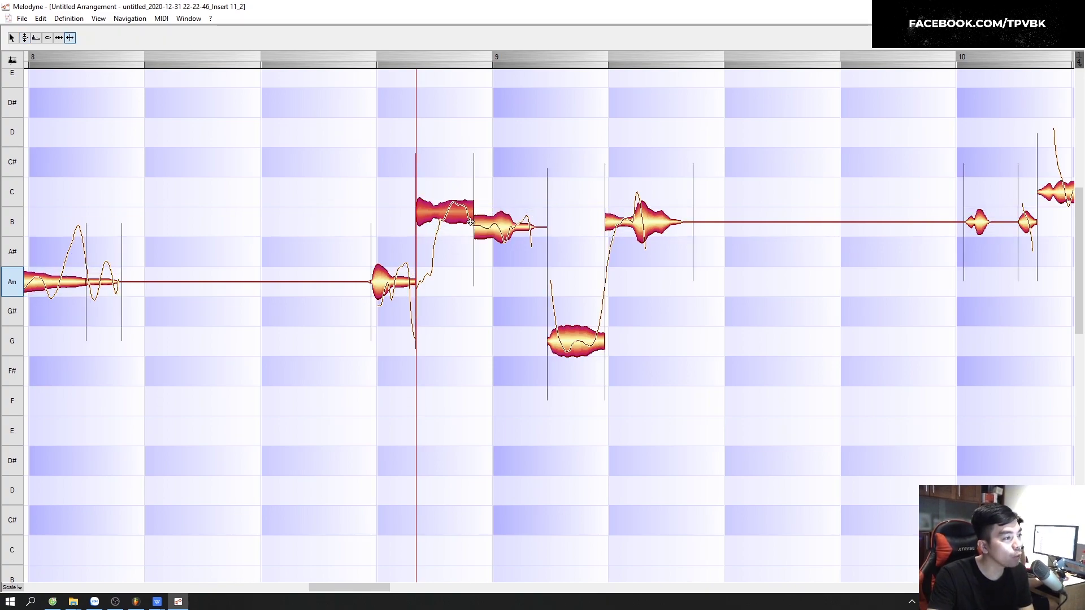
{"action": "right_click", "coordinate": [343, 165]}
{"action": "left_click_drag", "start_coordinate": [444, 221], "coordinate": [444, 192]}
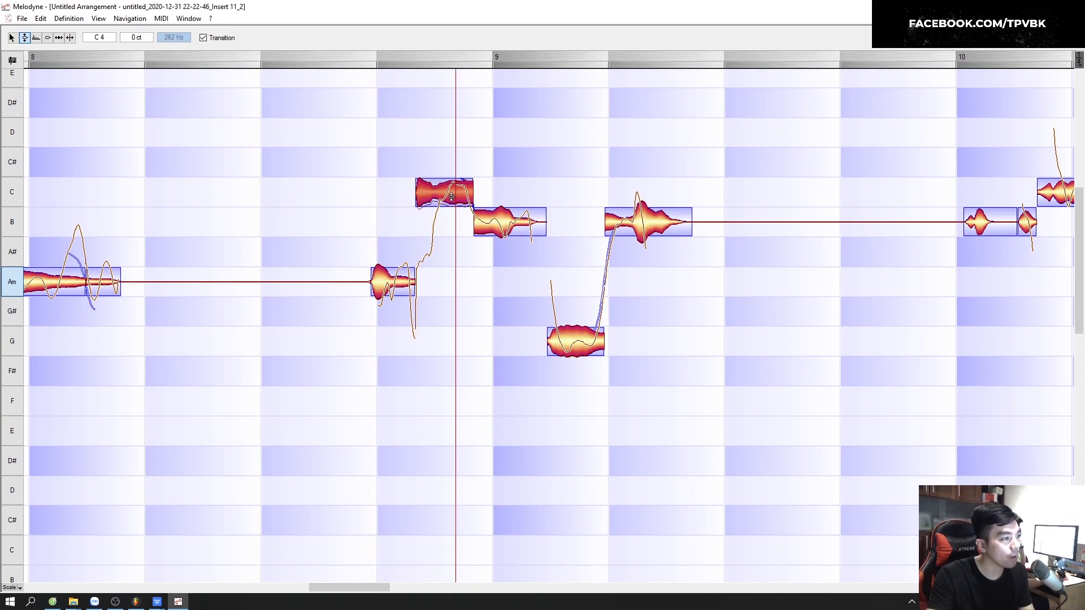
{"action": "left_click", "coordinate": [949, 178]}
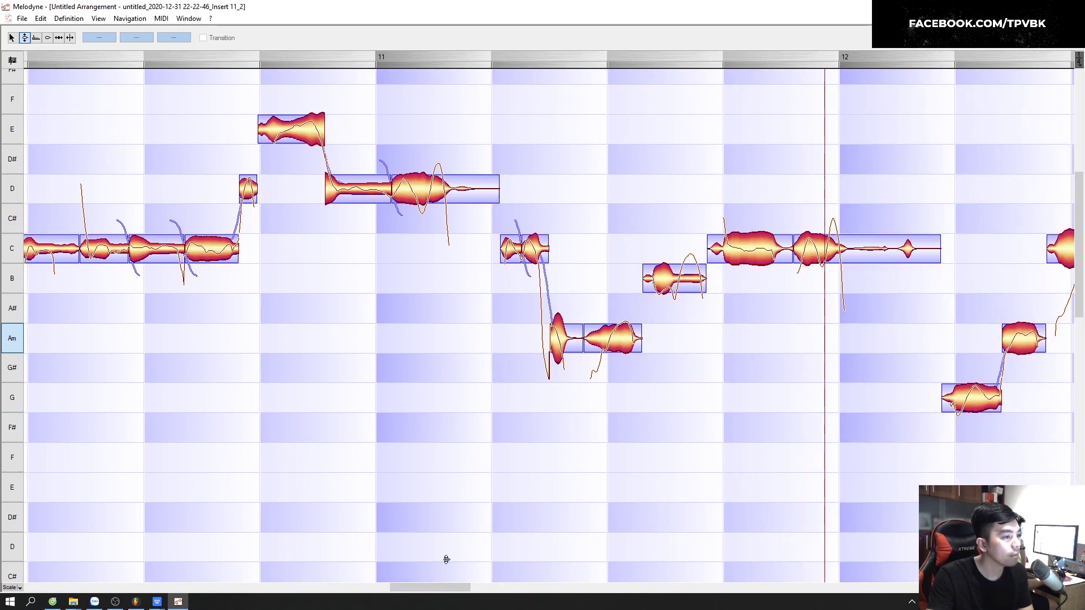
- Split the B note in the second half of bar 11 near its middle, keeping the first part on B and raising the second to C
{"action": "left_click", "coordinate": [654, 269]}
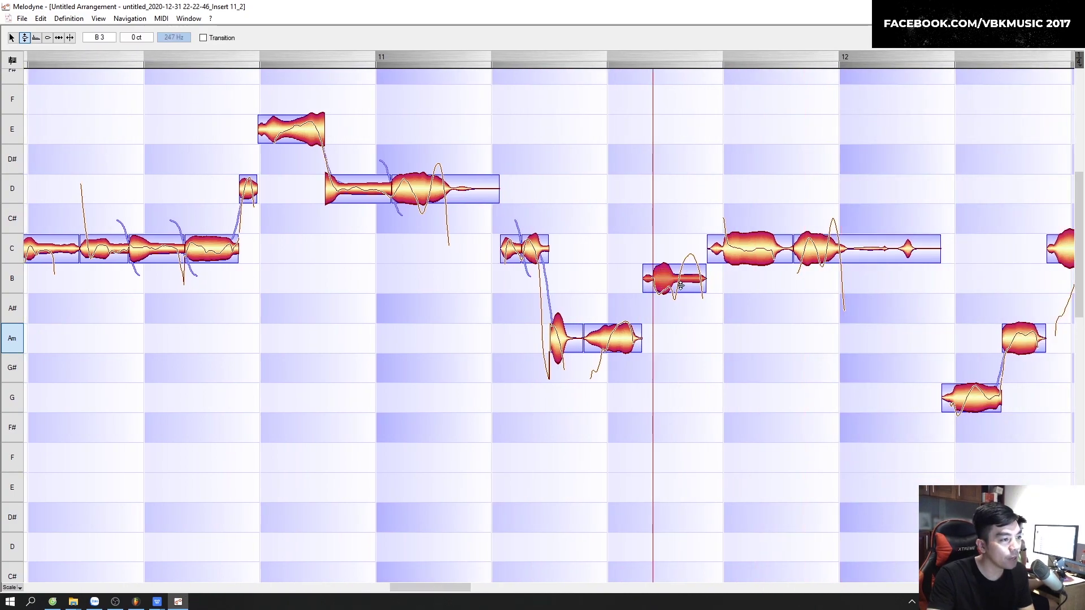
{"action": "right_click", "coordinate": [603, 246]}
{"action": "left_click", "coordinate": [626, 247]}
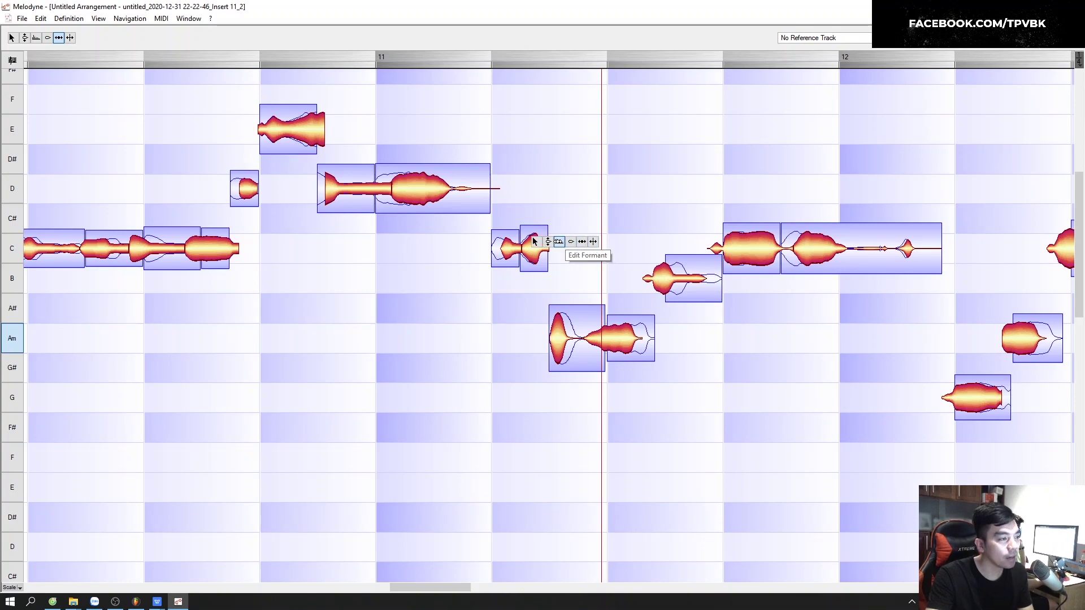
{"action": "left_click", "coordinate": [548, 241]}
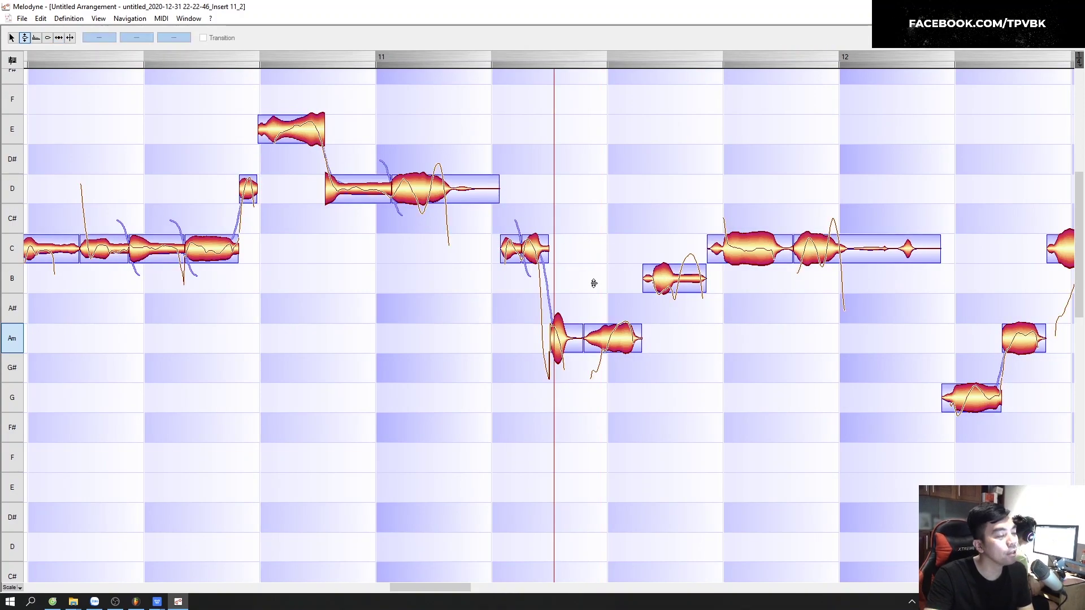
{"action": "right_click", "coordinate": [599, 229]}
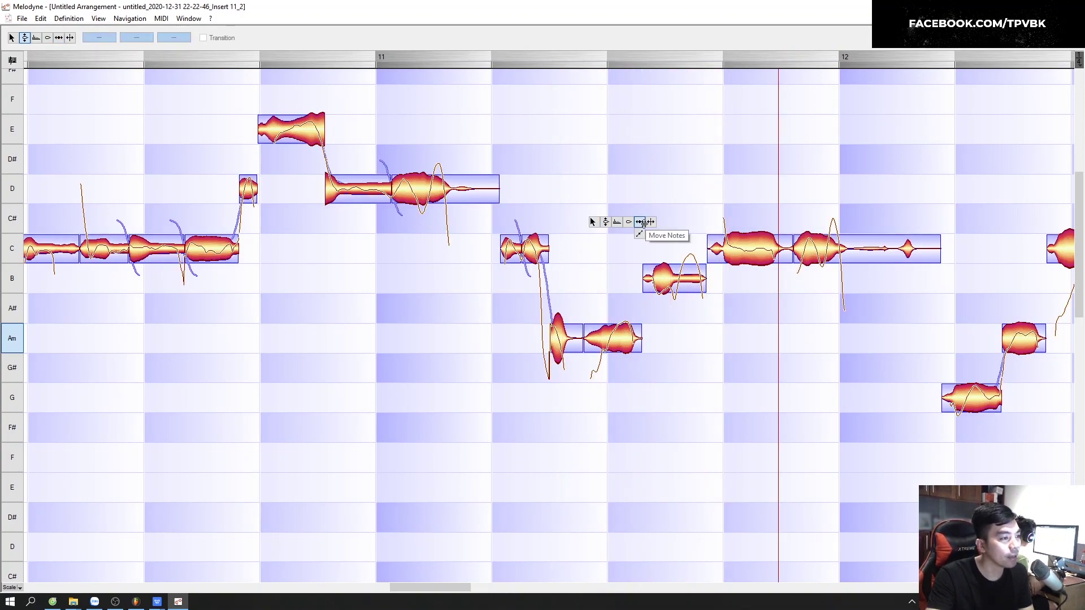
{"action": "left_click", "coordinate": [658, 230]}
{"action": "double_click", "coordinate": [677, 275]}
{"action": "right_click", "coordinate": [548, 185]}
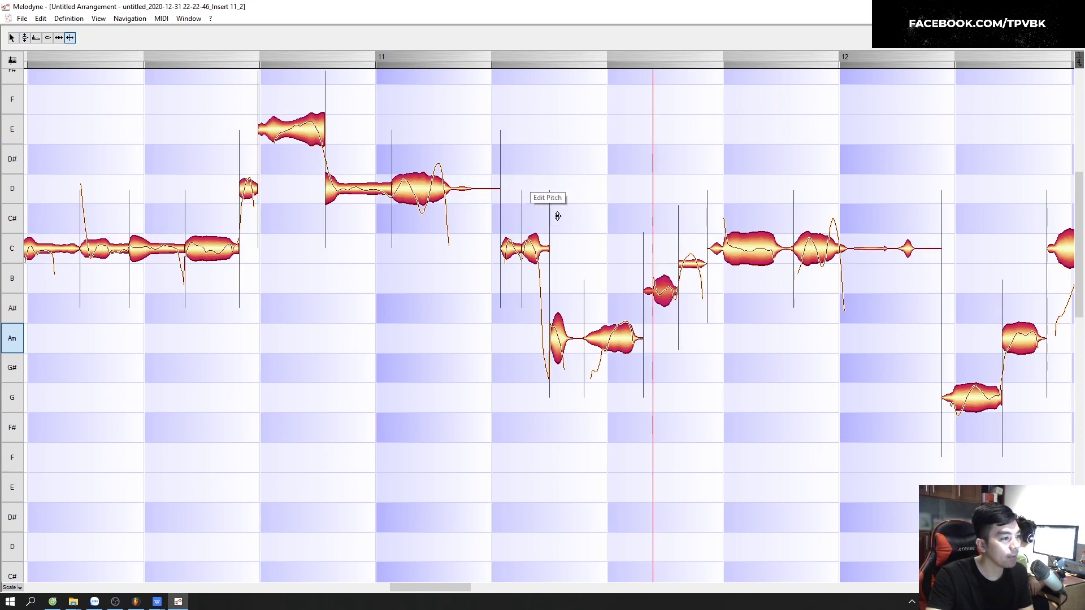
{"action": "left_click", "coordinate": [536, 202]}
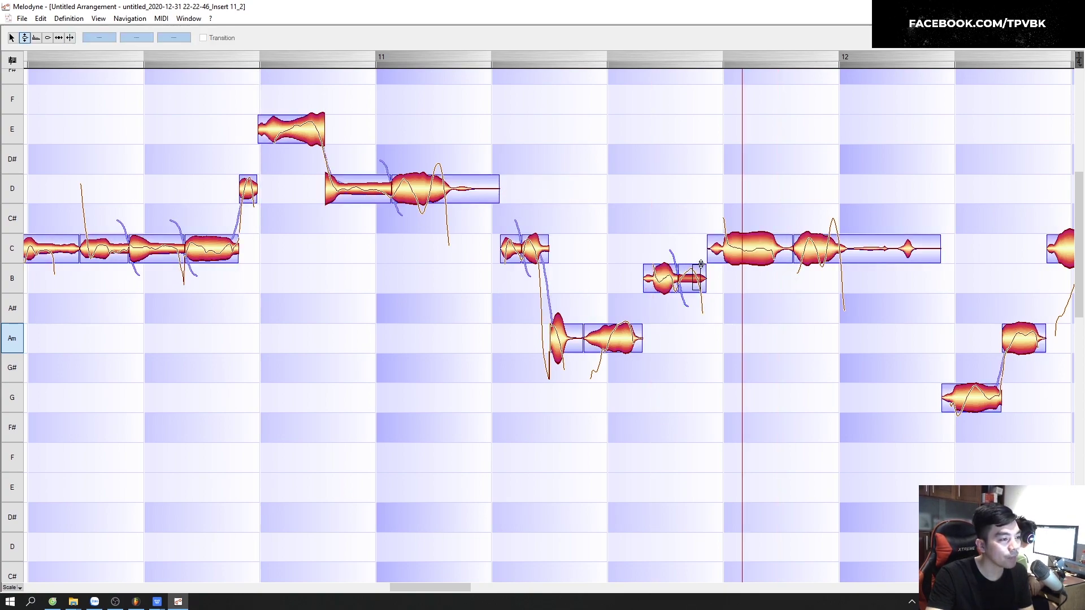
{"action": "left_click_drag", "start_coordinate": [700, 264], "coordinate": [698, 264]}
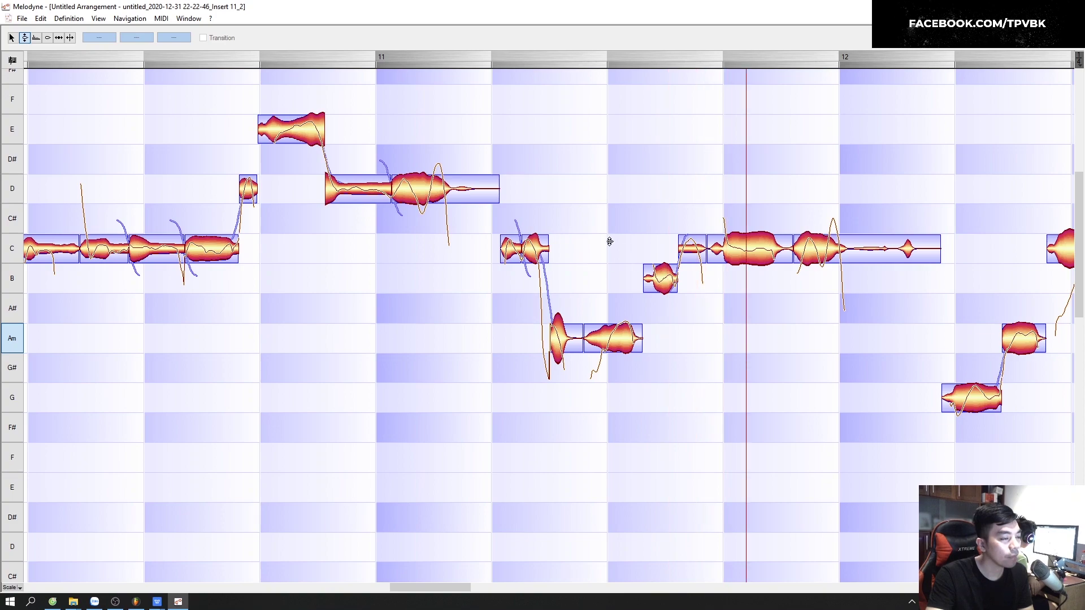
- Split the C note in the middle of bar 12, placing its first part on C and its short tail on D
{"action": "double_click", "coordinate": [921, 322]}
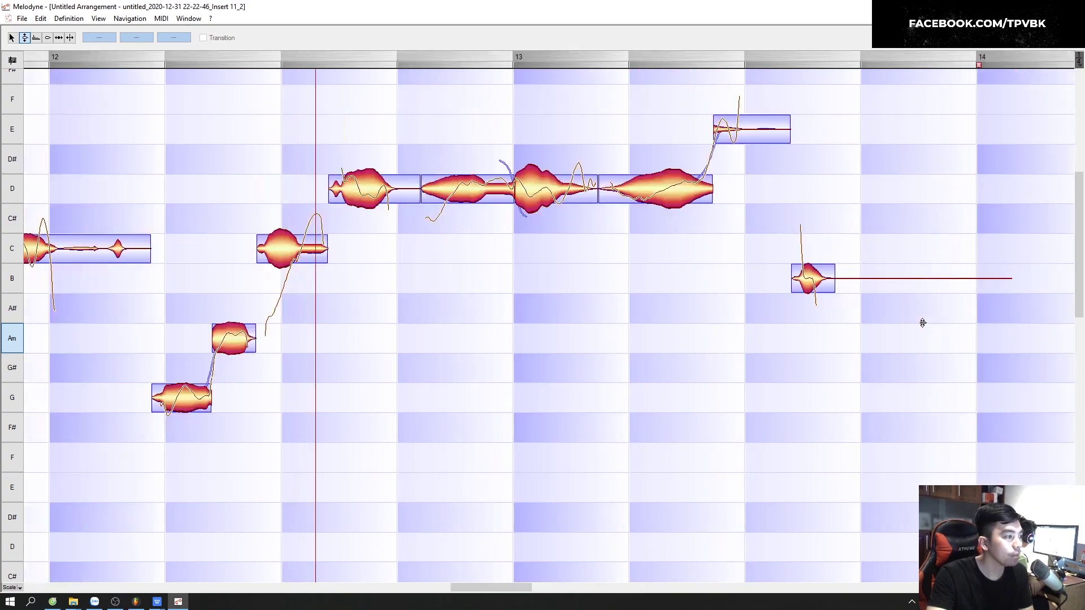
{"action": "double_click", "coordinate": [253, 223]}
{"action": "double_click", "coordinate": [179, 232]}
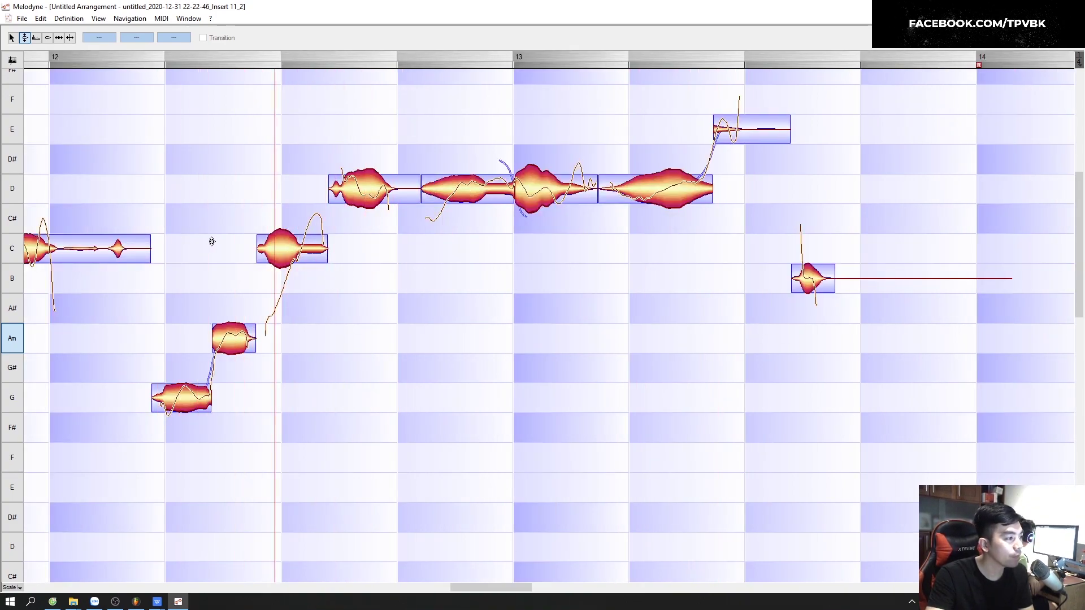
{"action": "double_click", "coordinate": [187, 228]}
{"action": "right_click", "coordinate": [210, 194]}
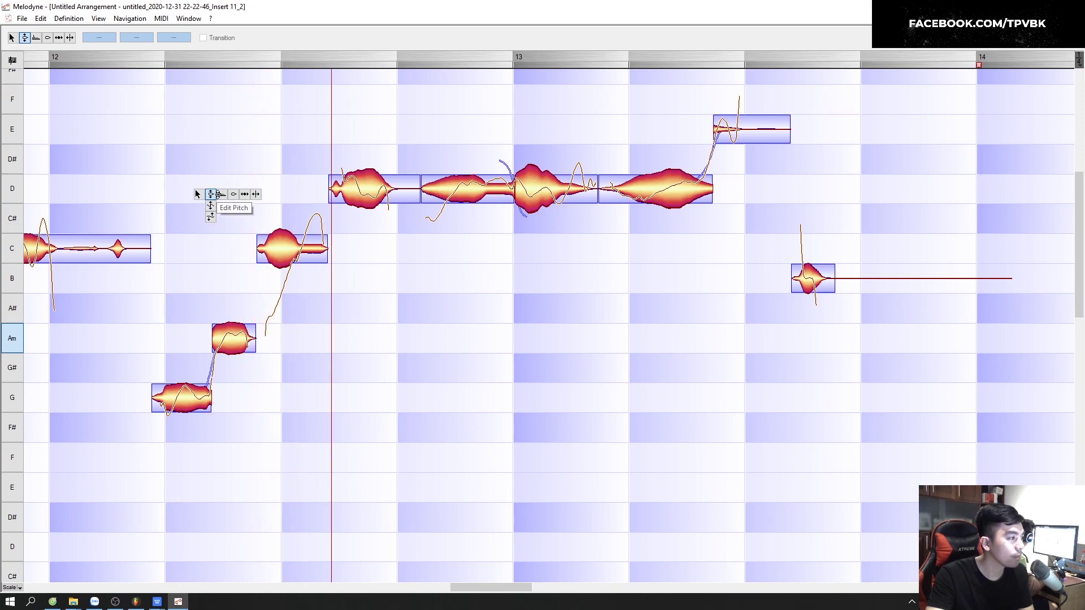
{"action": "left_click", "coordinate": [272, 222]}
{"action": "double_click", "coordinate": [303, 243]}
{"action": "left_click", "coordinate": [134, 179]}
{"action": "left_click_drag", "start_coordinate": [314, 221], "coordinate": [316, 198]}
{"action": "left_click_drag", "start_coordinate": [275, 291], "coordinate": [275, 262]}
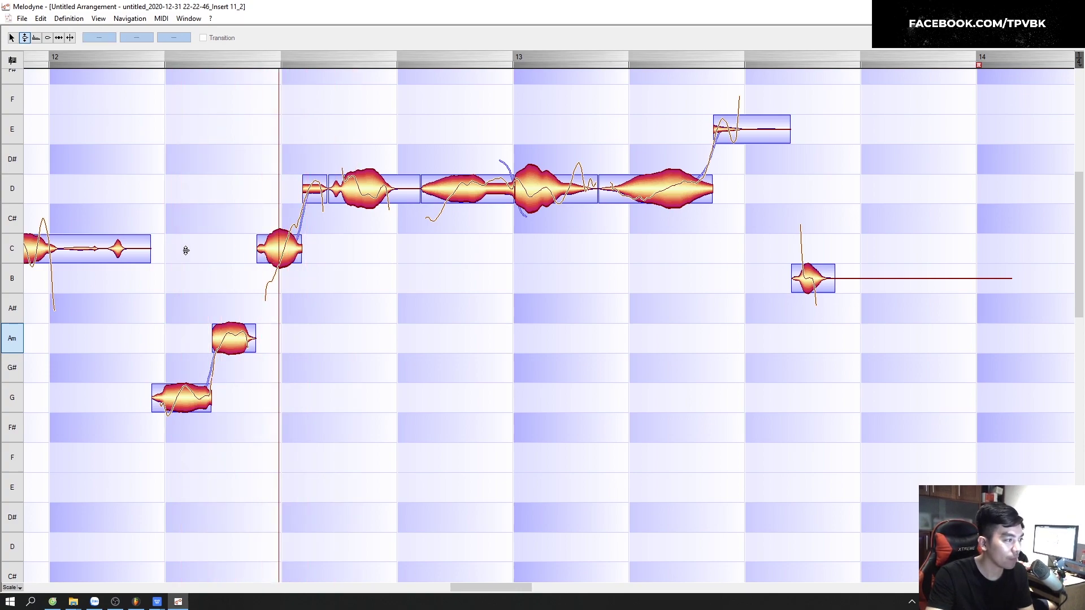
- Play the vocal through bar 13, stop playback, and bring bars 4 to 6 into view
{"action": "scroll", "coordinate": [676, 325], "scroll_direction": "up", "scroll_amount": 2}
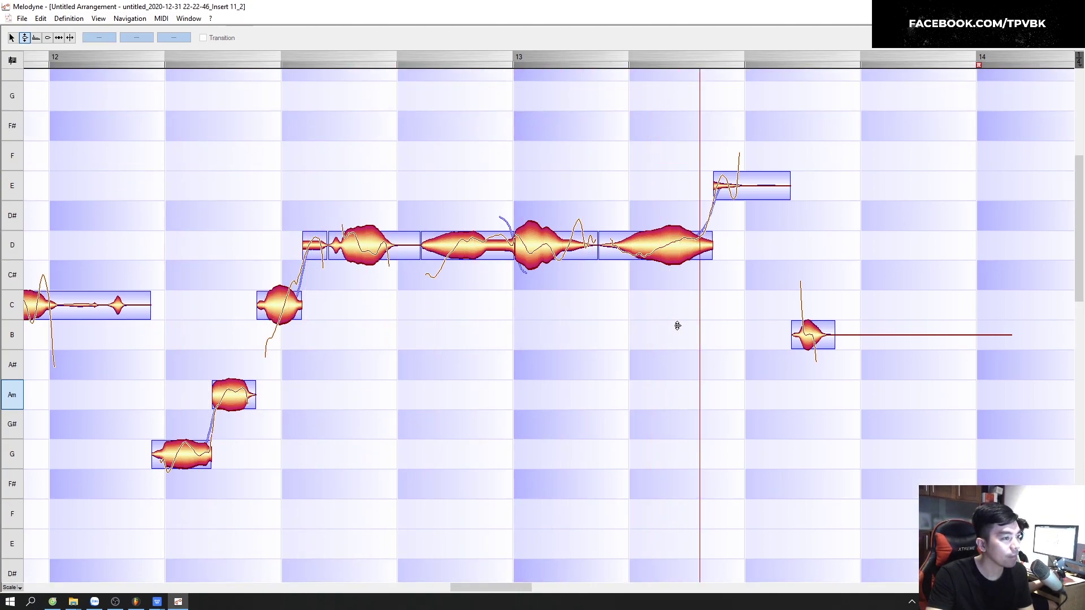
{"action": "key", "text": "space"}
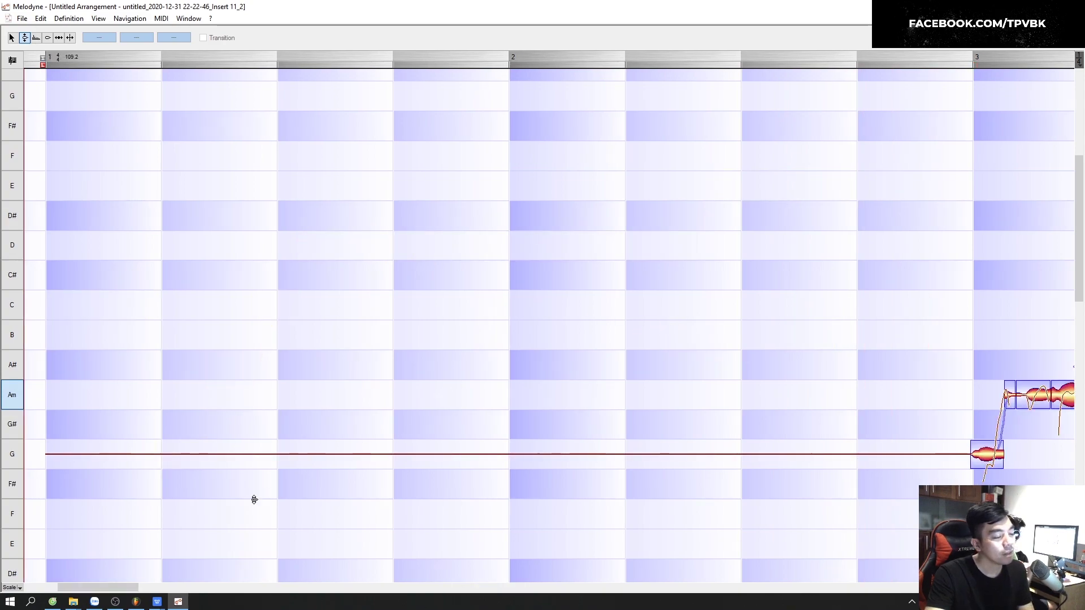
{"action": "scroll", "coordinate": [141, 576], "scroll_direction": "right", "scroll_amount": 3}
{"action": "left_click_drag", "start_coordinate": [138, 589], "coordinate": [228, 591]}
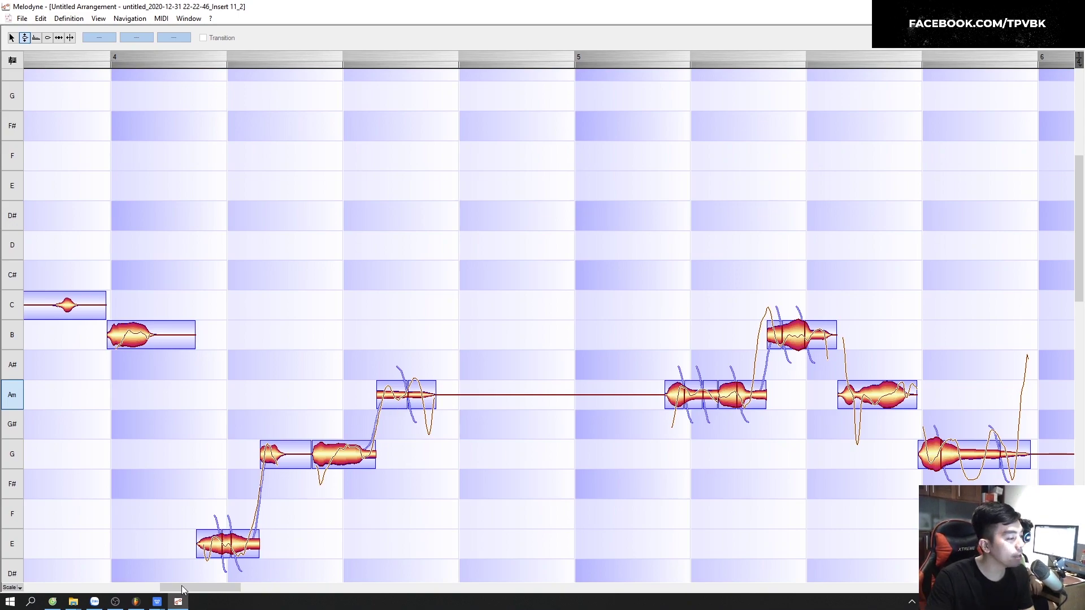
- Switch to the web browser, open YouTube in a new tab, and search for "luyện thanh cơ bản"
{"action": "left_click", "coordinate": [53, 601]}
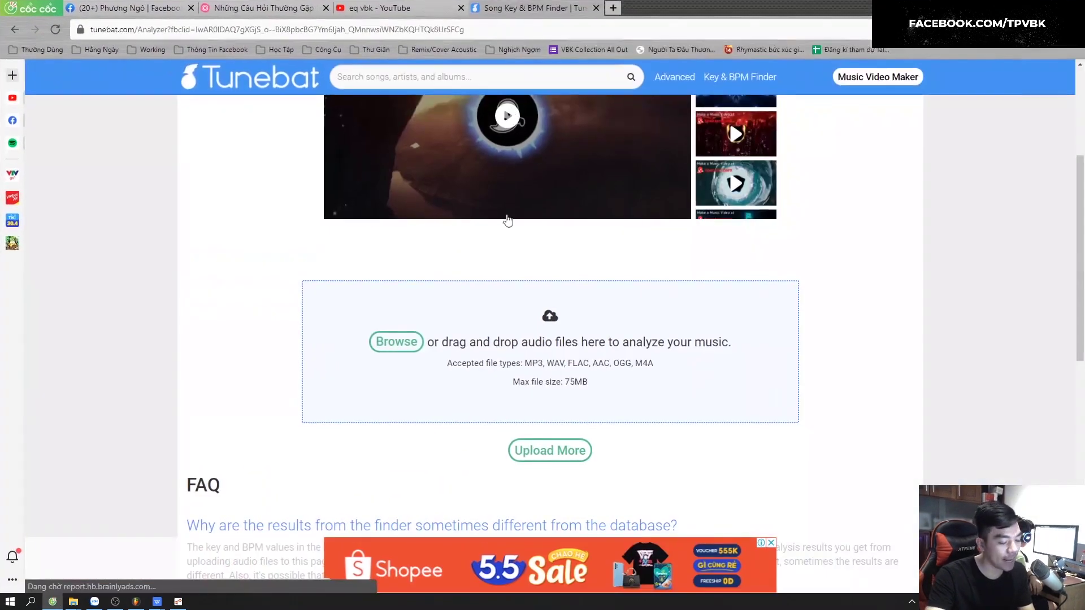
{"action": "key", "text": "ctrl+t"}
{"action": "type", "text": "youtube"}
{"action": "key", "text": "Return"}
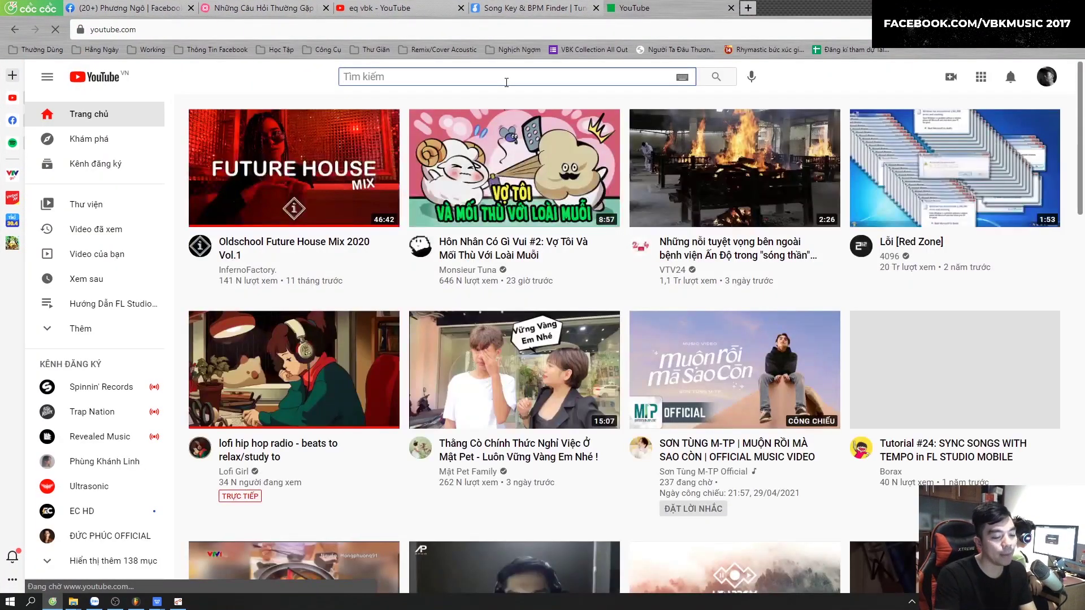
{"action": "left_click", "coordinate": [507, 79]}
{"action": "type", "text": "luyên"}
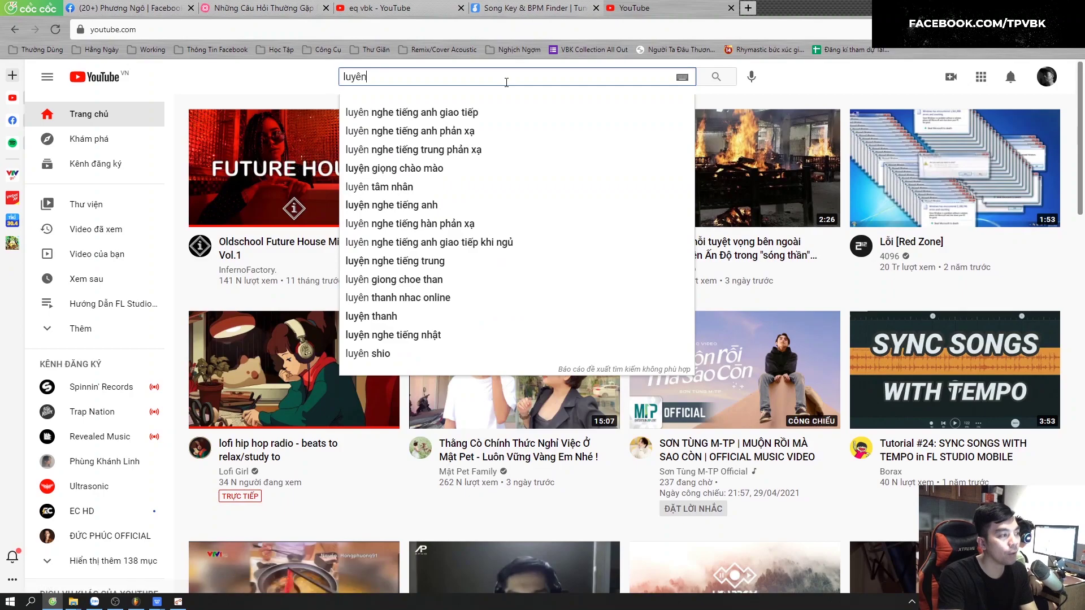
{"action": "type", "text": " thanh cơ bản"}
{"action": "key", "text": "Return"}
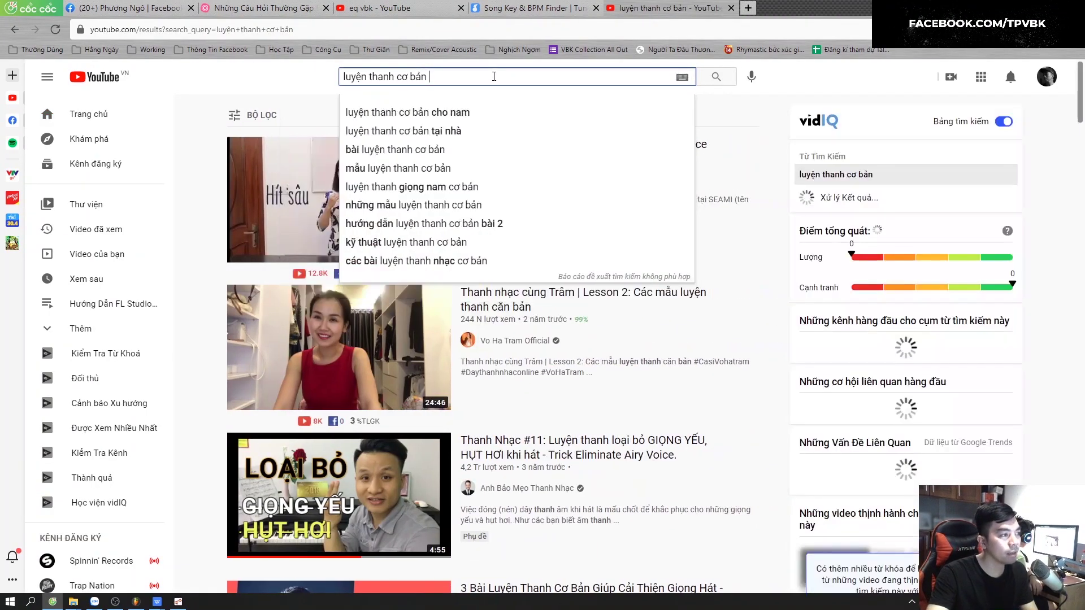
- Refine the search to "luyện thanh cơ bản anh bảo mẹo" and look through the vocal-training videos found
{"action": "type", "text": "a"}
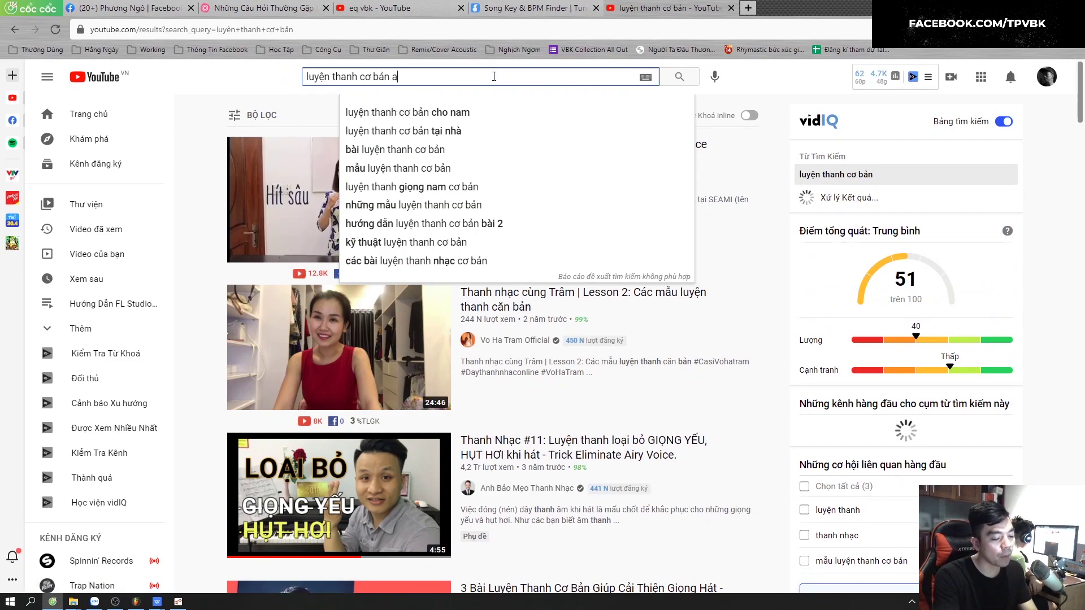
{"action": "type", "text": "nh bảo mẹo"}
{"action": "key", "text": "Return"}
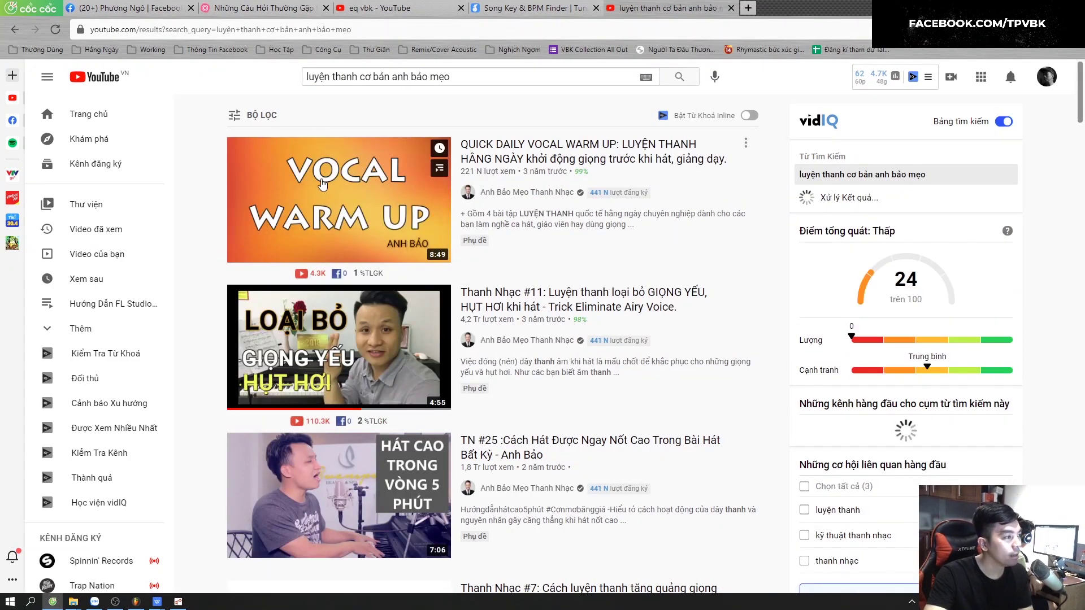
{"action": "scroll", "coordinate": [306, 370], "scroll_direction": "down", "scroll_amount": 2}
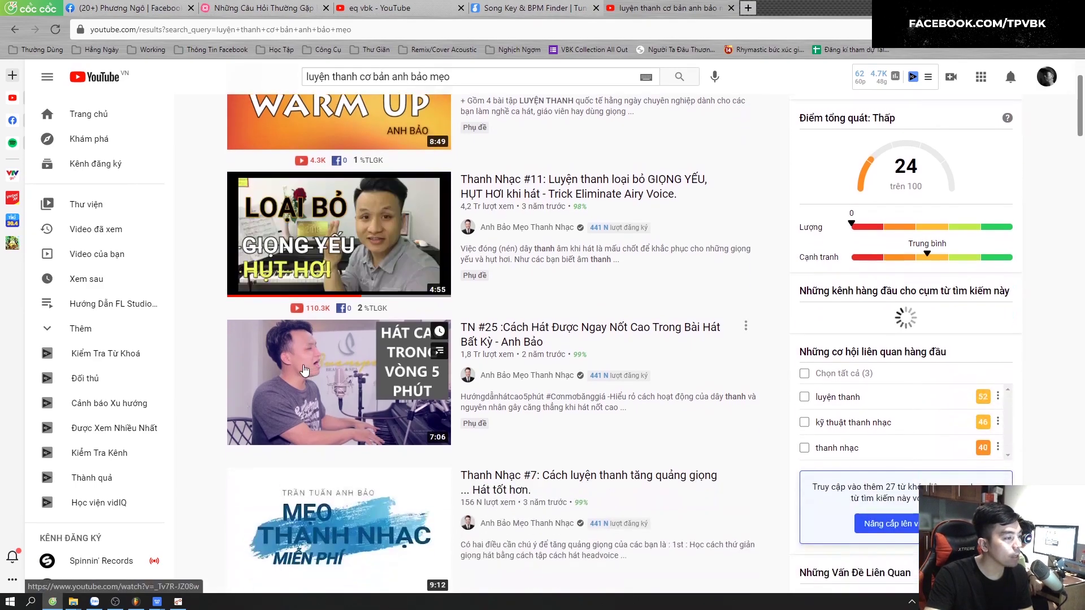
{"action": "scroll", "coordinate": [306, 370], "scroll_direction": "down", "scroll_amount": 1}
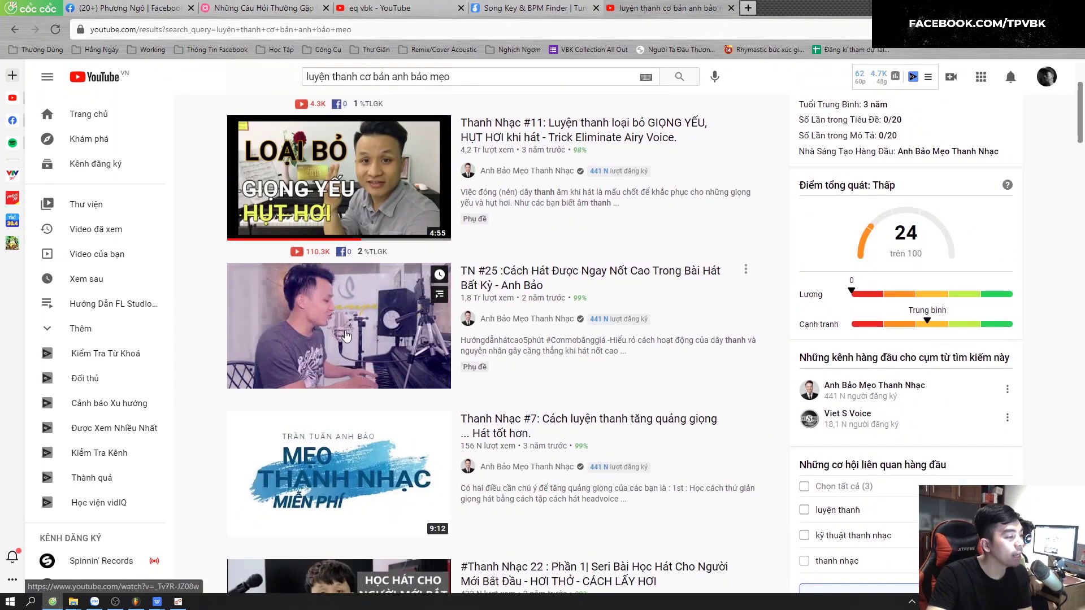
{"action": "scroll", "coordinate": [346, 336], "scroll_direction": "down", "scroll_amount": 5}
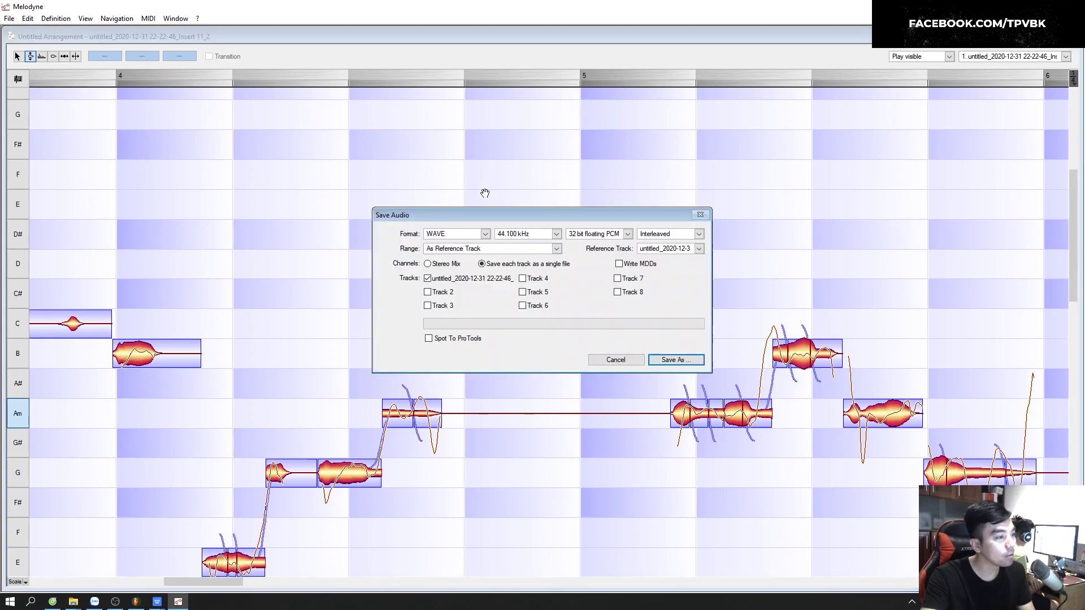
- Save the corrected track from Melodyne to the Desktop as untitled_2020-12-3.melo.wav, in WAVE format at 44.100 kHz, 32 bit floating PCM
{"action": "left_click", "coordinate": [672, 360]}
{"action": "left_click", "coordinate": [504, 308]}
{"action": "left_click", "coordinate": [677, 361]}
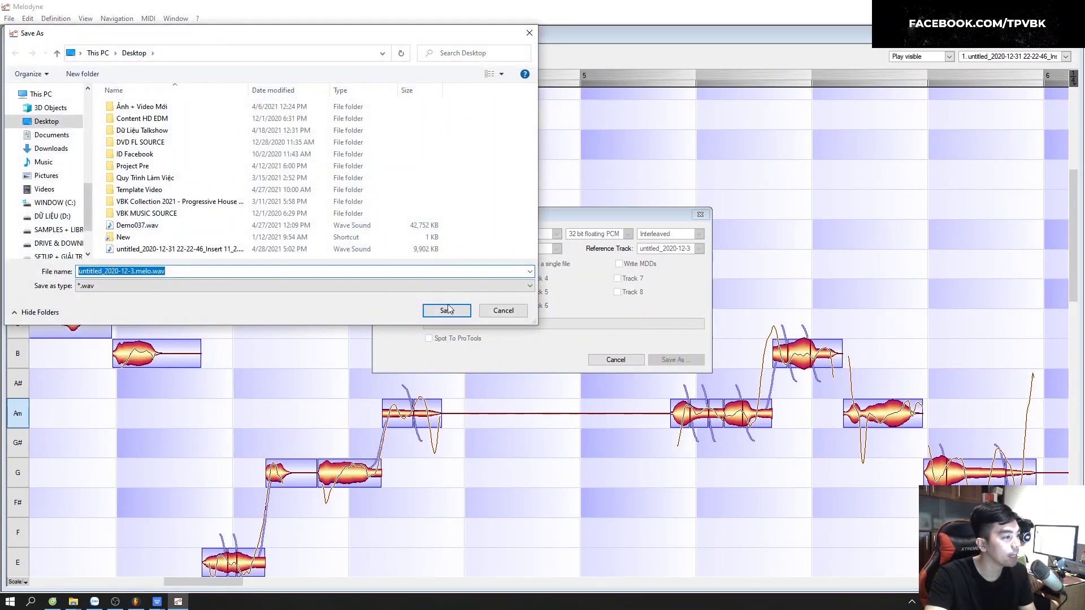
{"action": "left_click", "coordinate": [442, 309]}
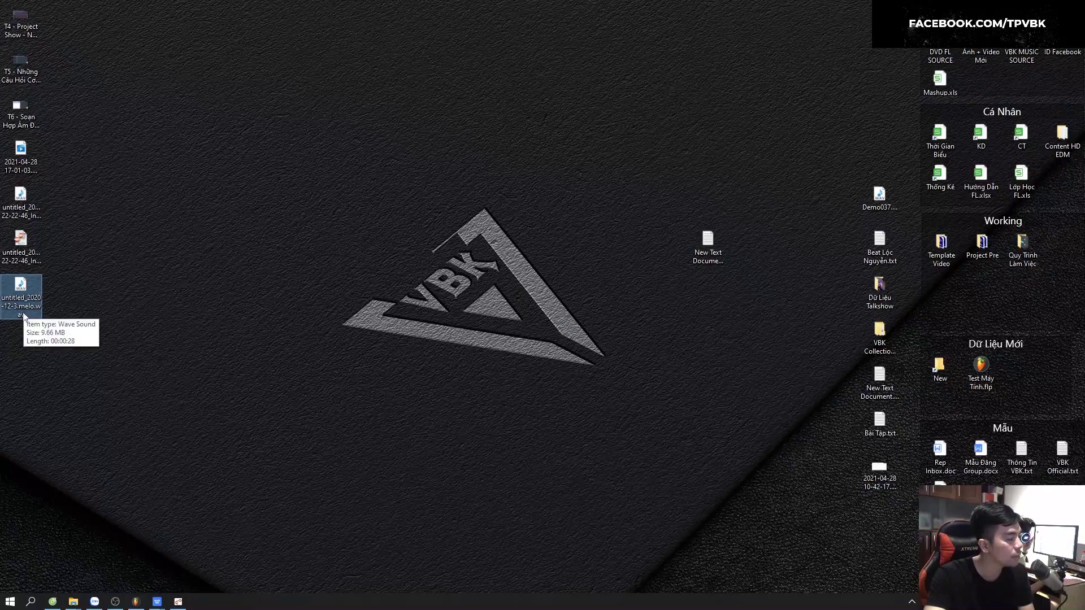
- Bring the saved vocal WAV from the desktop into FL Studio's playlist, below the original vocal on Track 14
{"action": "left_click_drag", "start_coordinate": [150, 501], "coordinate": [363, 388]}
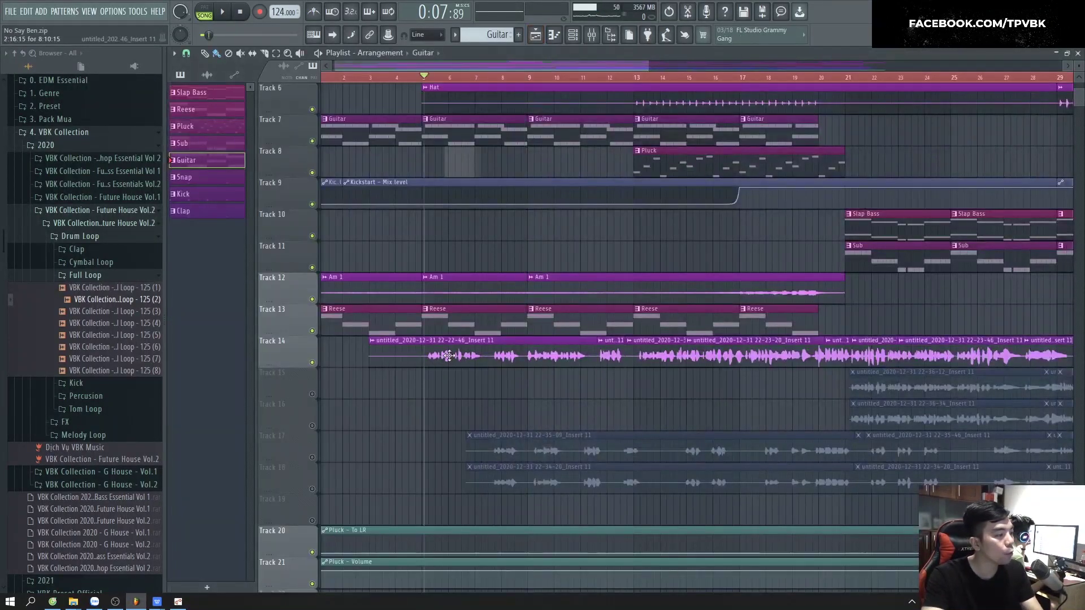
{"action": "key", "text": "super+d"}
{"action": "key", "text": "super+d"}
{"action": "left_click_drag", "start_coordinate": [13, 291], "coordinate": [379, 419]}
{"action": "key", "text": "super+d"}
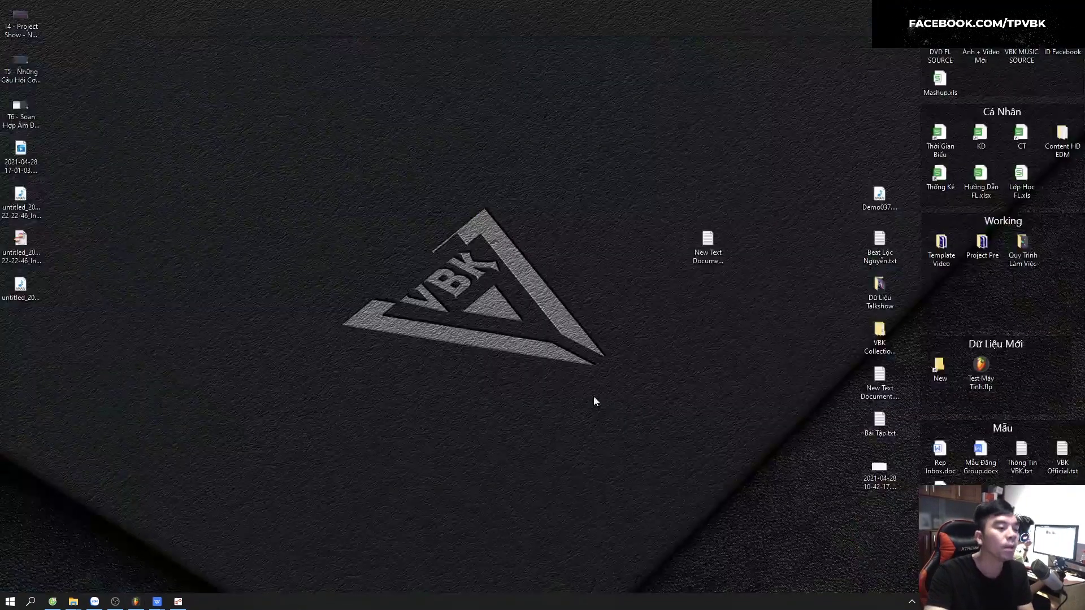
{"action": "left_click", "coordinate": [115, 601]}
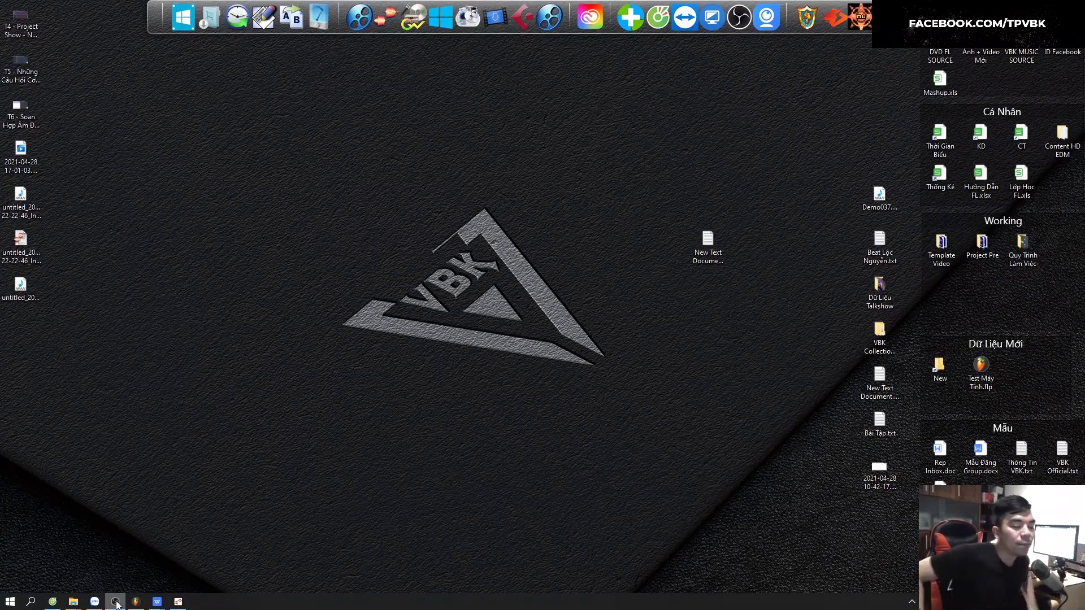